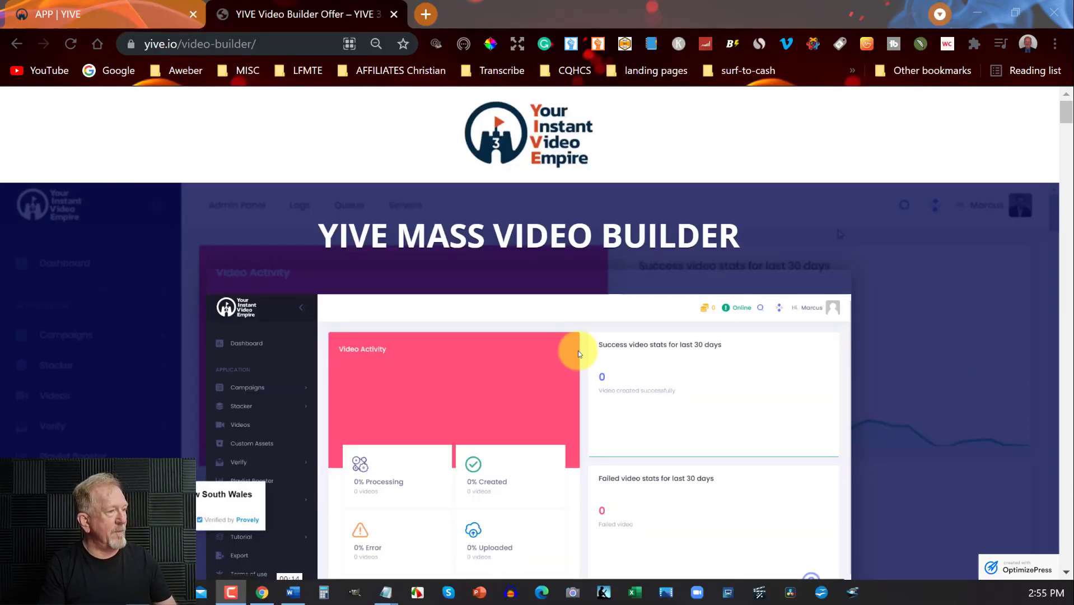
{"action": "scroll", "coordinate": [568, 348], "scroll_direction": "down", "scroll_amount": 2}
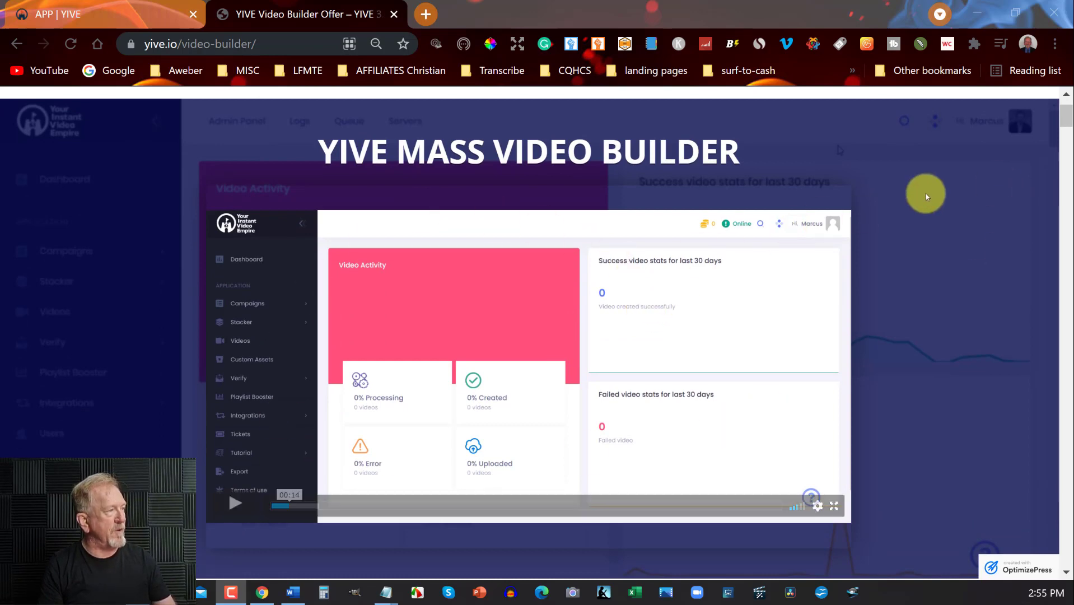
{"action": "left_click_drag", "start_coordinate": [1063, 117], "coordinate": [1071, 148]}
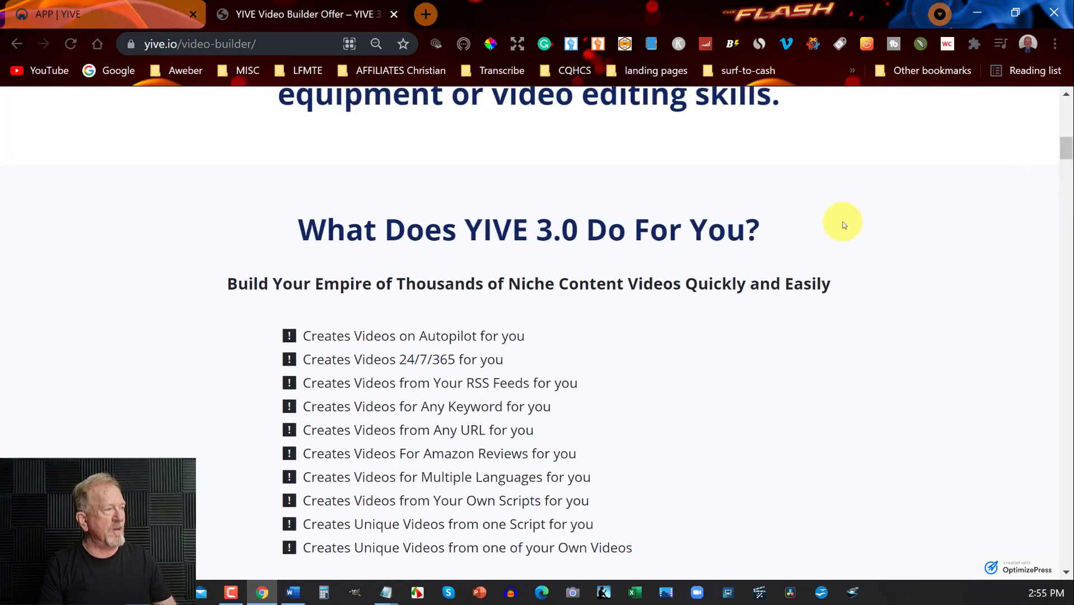
{"action": "scroll", "coordinate": [844, 225], "scroll_direction": "down", "scroll_amount": 2}
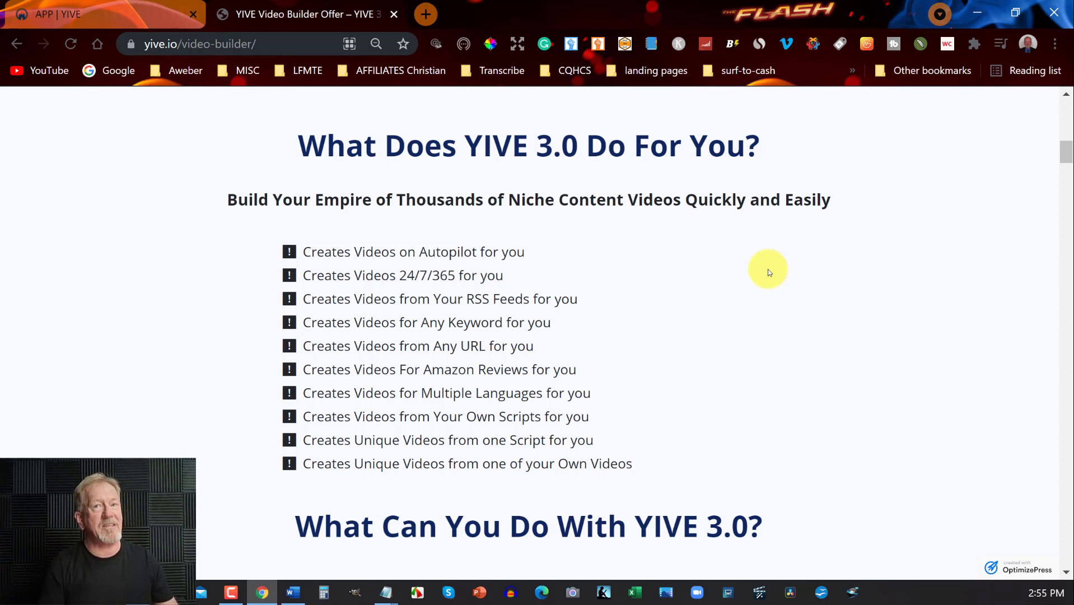
{"action": "scroll", "coordinate": [768, 272], "scroll_direction": "down", "scroll_amount": 2}
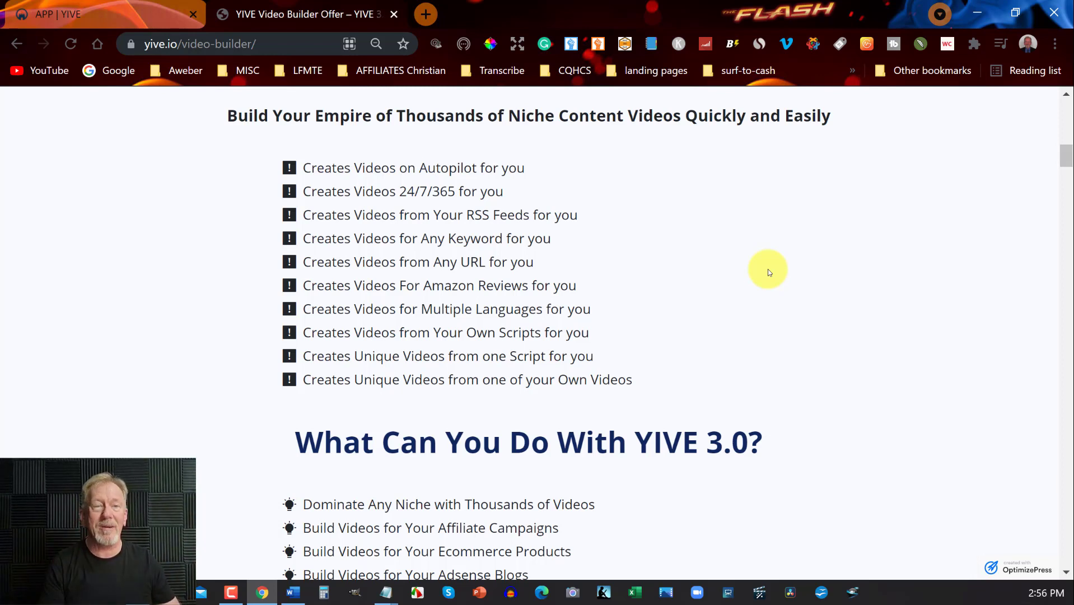
{"action": "scroll", "coordinate": [768, 271], "scroll_direction": "down", "scroll_amount": 1}
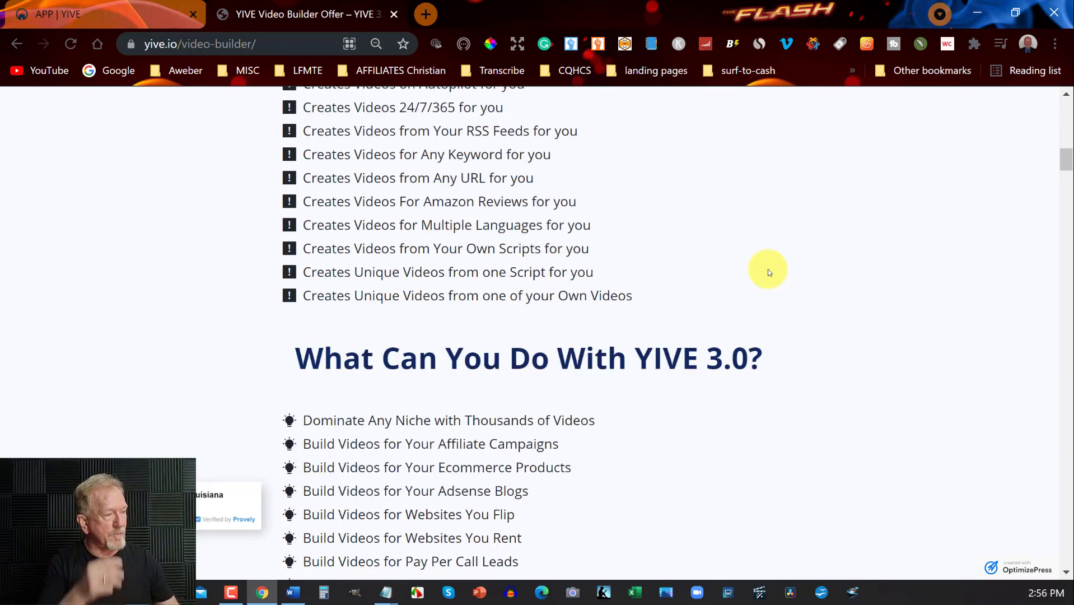
{"action": "scroll", "coordinate": [768, 271], "scroll_direction": "down", "scroll_amount": 1}
{"action": "scroll", "coordinate": [768, 270], "scroll_direction": "up", "scroll_amount": 2}
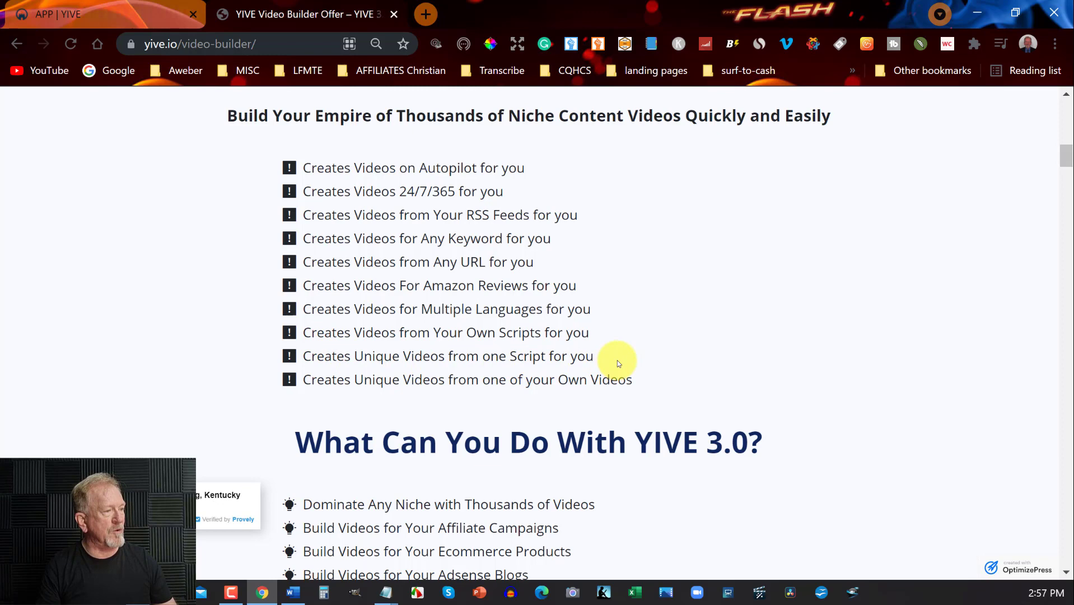
{"action": "scroll", "coordinate": [650, 338], "scroll_direction": "down", "scroll_amount": 2}
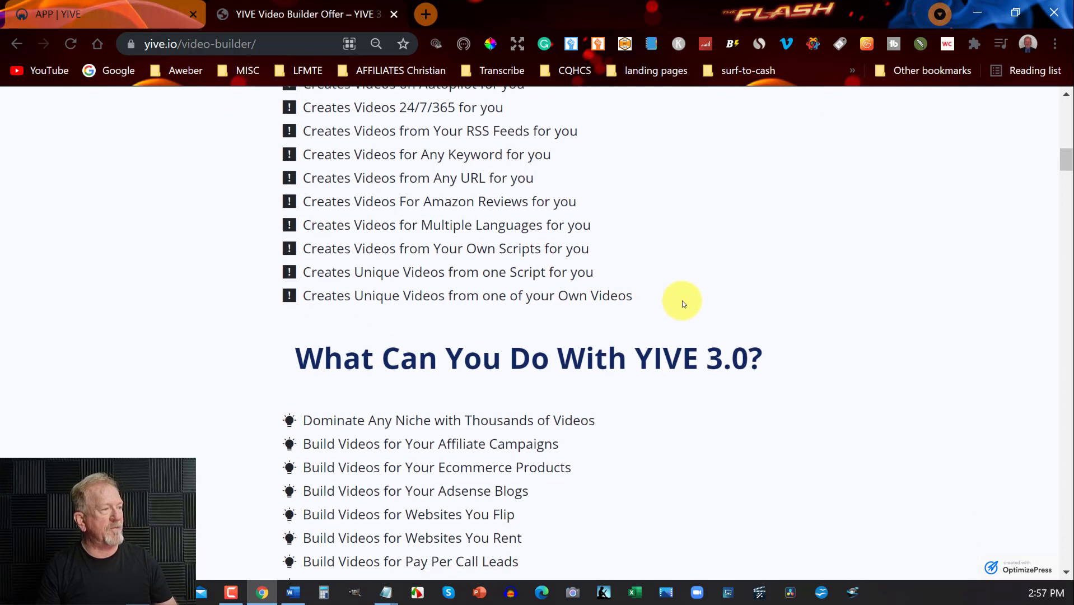
{"action": "scroll", "coordinate": [682, 304], "scroll_direction": "down", "scroll_amount": 3}
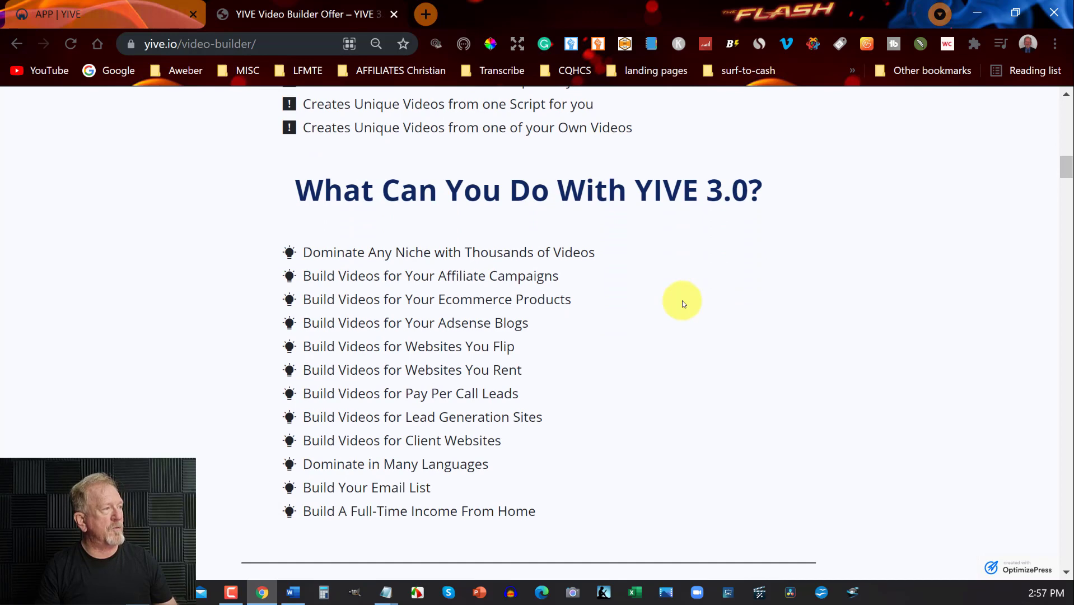
{"action": "scroll", "coordinate": [665, 299], "scroll_direction": "down", "scroll_amount": 3}
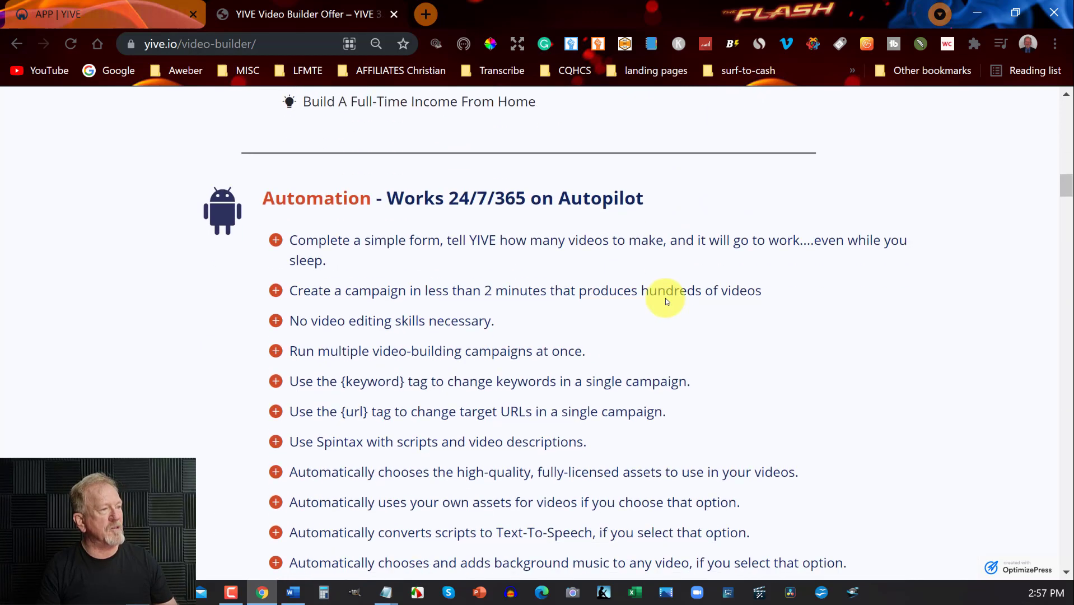
{"action": "scroll", "coordinate": [665, 301], "scroll_direction": "down", "scroll_amount": 2}
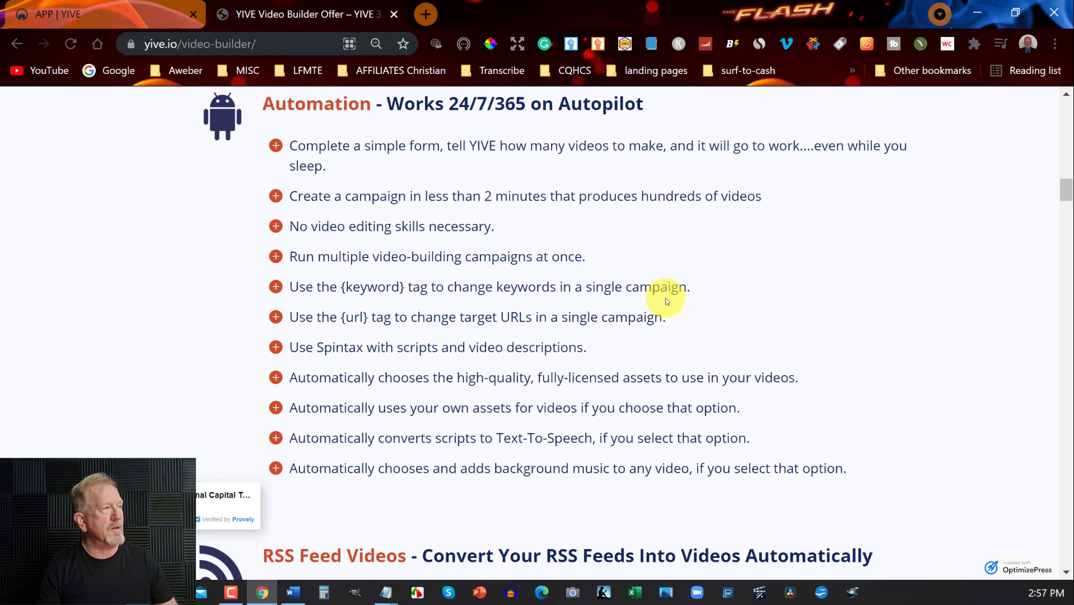
{"action": "scroll", "coordinate": [666, 301], "scroll_direction": "down", "scroll_amount": 12}
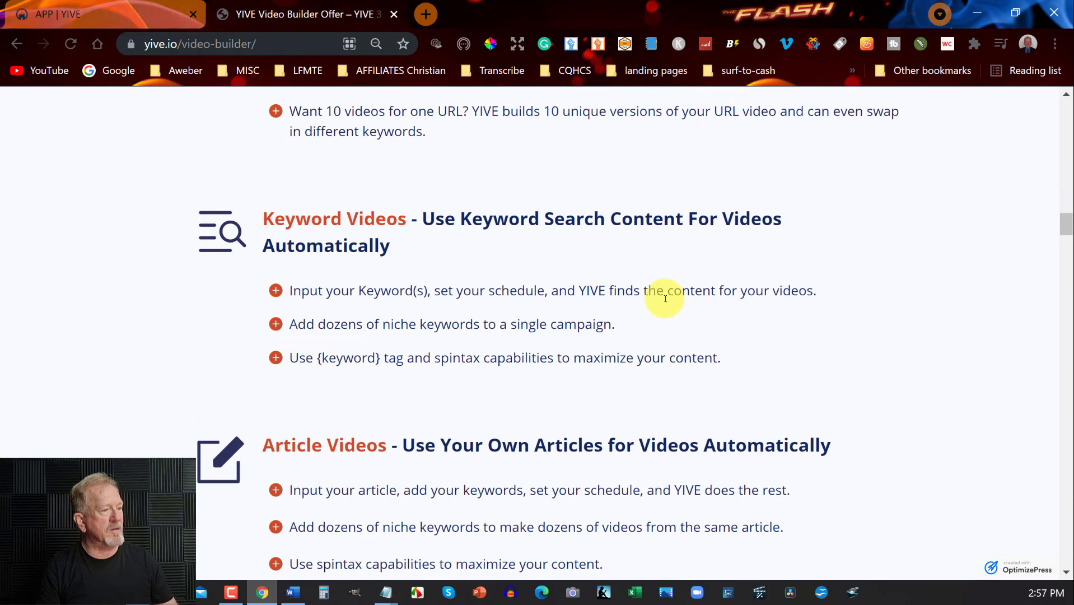
{"action": "scroll", "coordinate": [665, 299], "scroll_direction": "down", "scroll_amount": 20}
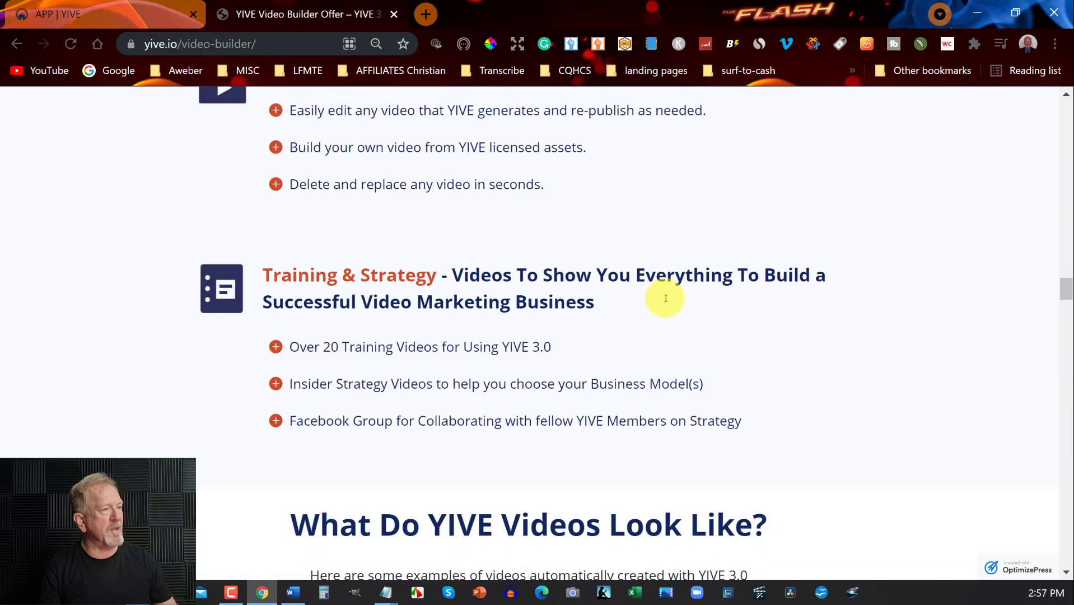
{"action": "left_click_drag", "start_coordinate": [1067, 289], "coordinate": [1067, 504]}
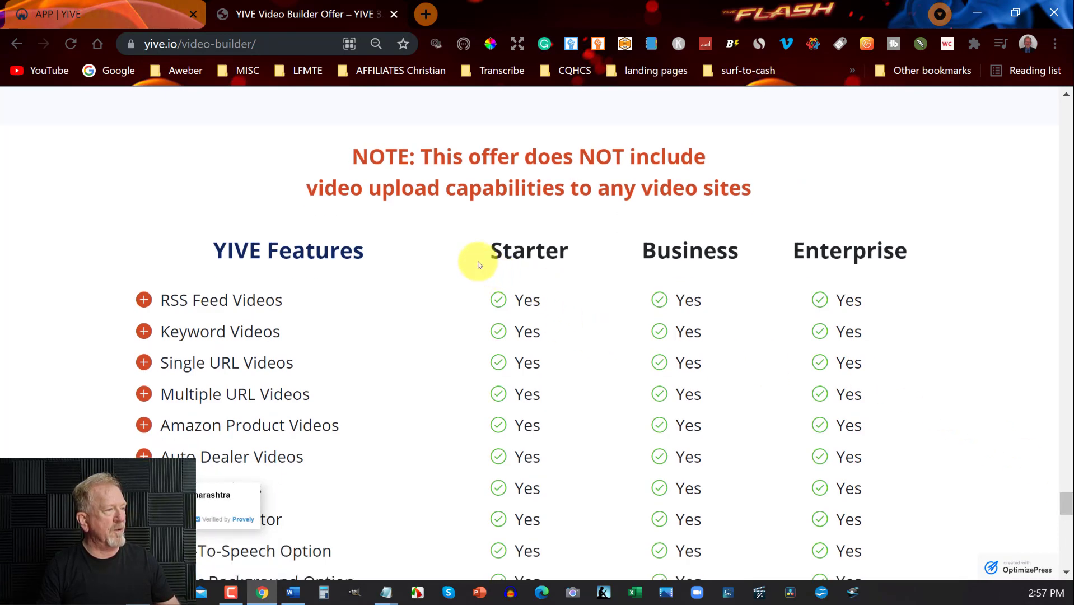
- Scroll past the pricing buttons and return to the dashboard showing 15 videos created, 0 failed
{"action": "scroll", "coordinate": [557, 256], "scroll_direction": "down", "scroll_amount": 9}
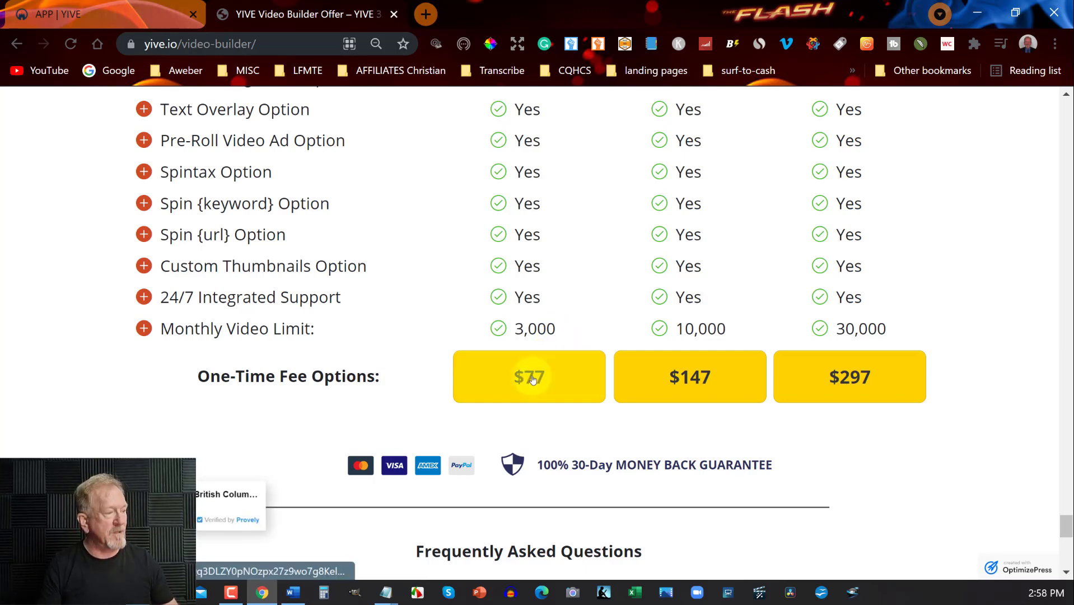
{"action": "scroll", "coordinate": [533, 375], "scroll_direction": "up", "scroll_amount": 10}
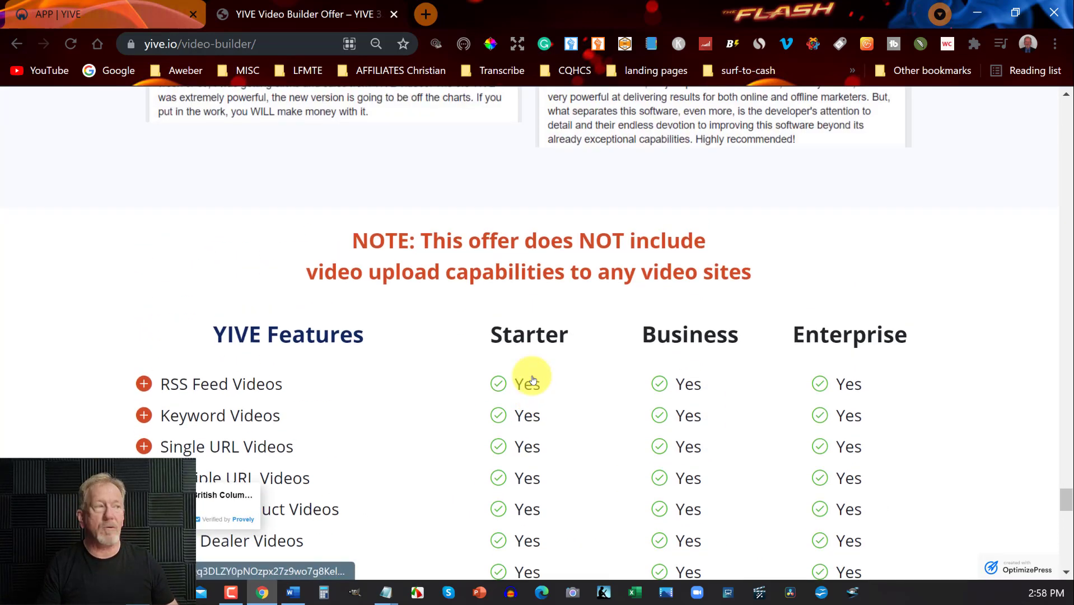
{"action": "scroll", "coordinate": [531, 372], "scroll_direction": "down", "scroll_amount": 7}
{"action": "left_click", "coordinate": [106, 14]}
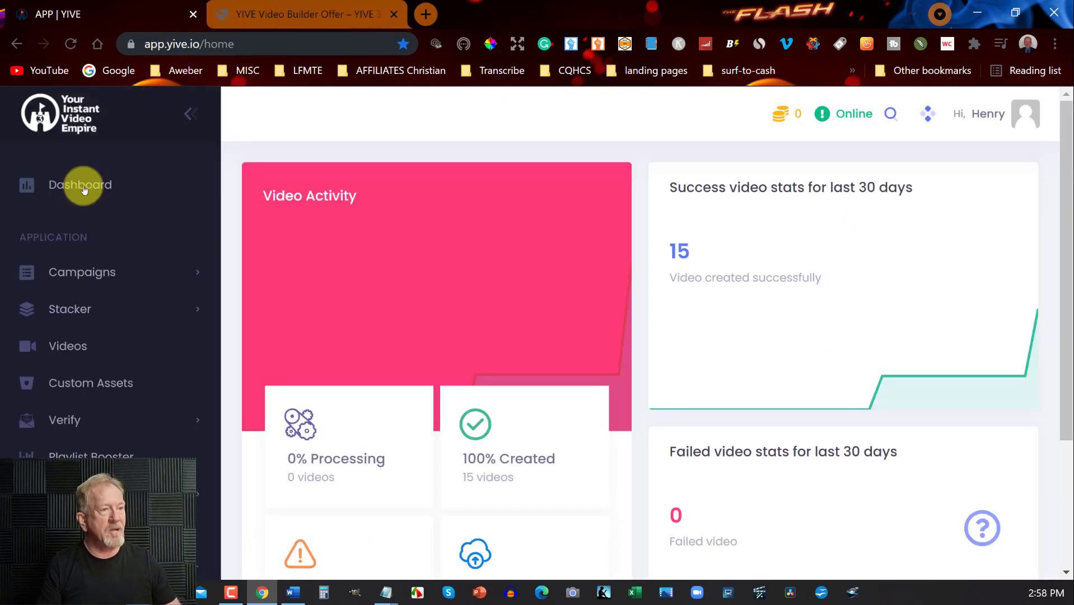
- From List Campaigns, open How to Expect the Best Pat 2's video 'How to Expect the Best In Life'
{"action": "left_click", "coordinate": [97, 273]}
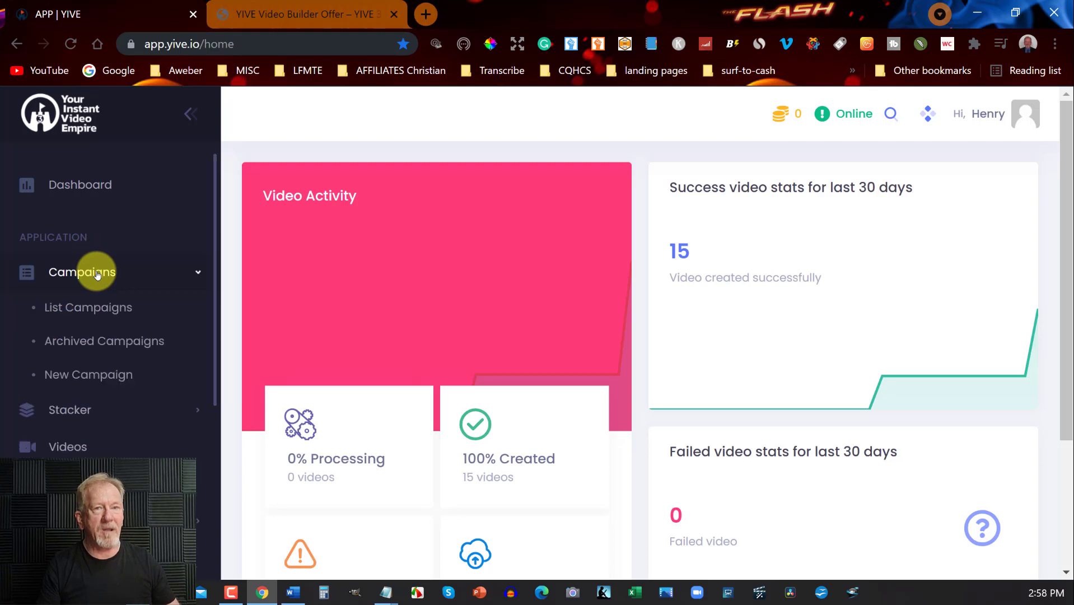
{"action": "left_click", "coordinate": [111, 308]}
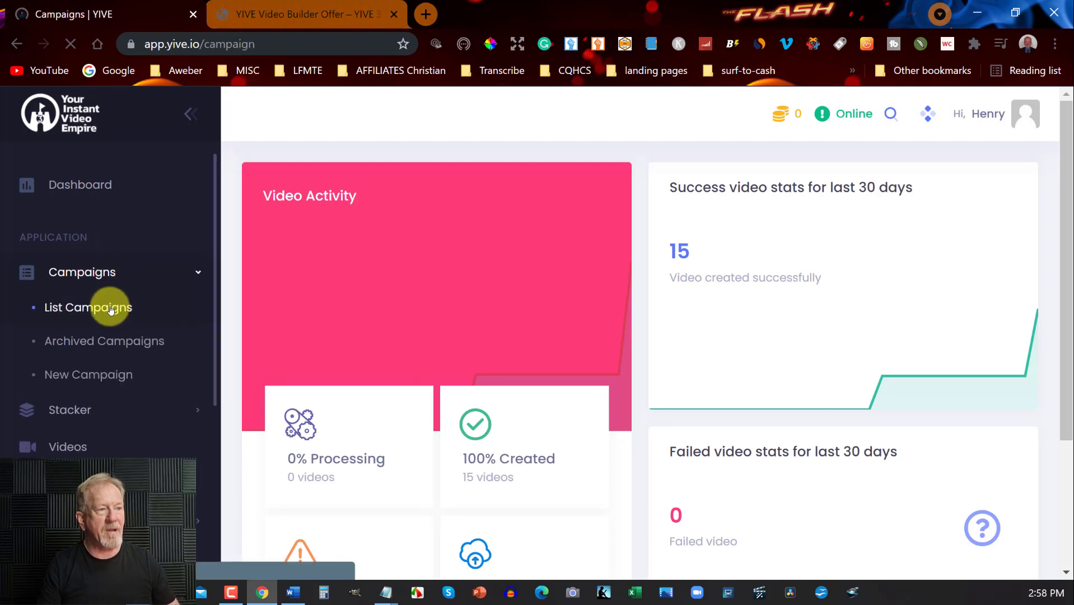
{"action": "scroll", "coordinate": [594, 265], "scroll_direction": "down", "scroll_amount": 2}
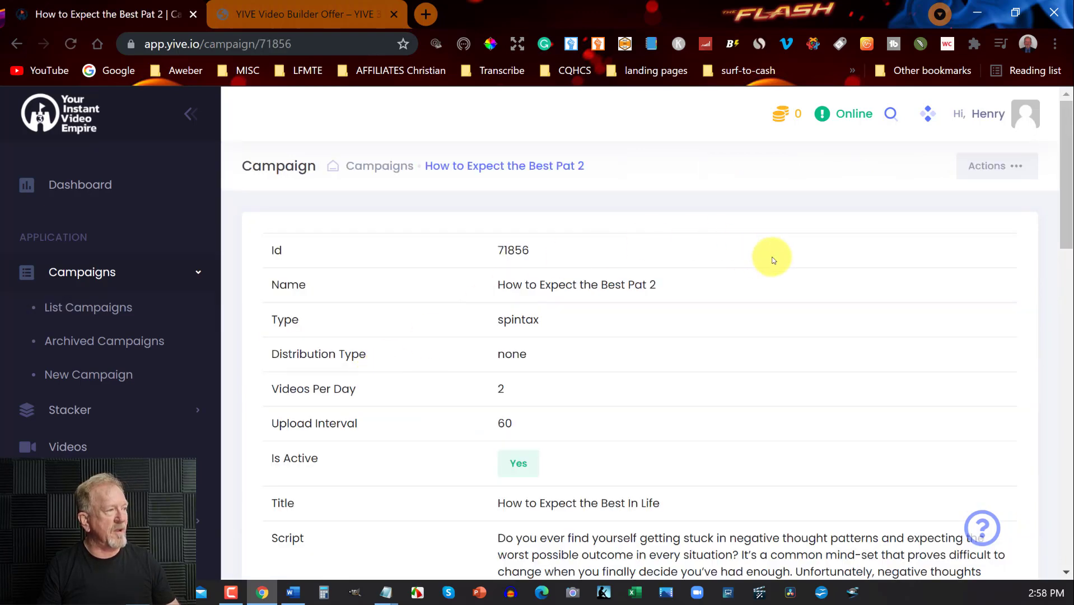
{"action": "scroll", "coordinate": [773, 260], "scroll_direction": "down", "scroll_amount": 19}
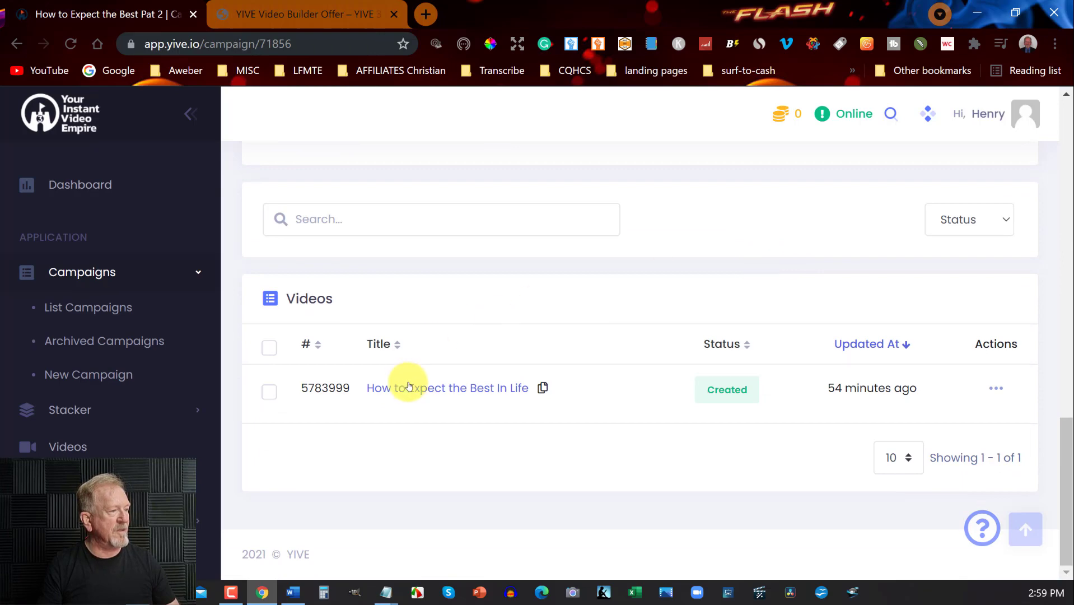
{"action": "left_click", "coordinate": [415, 391]}
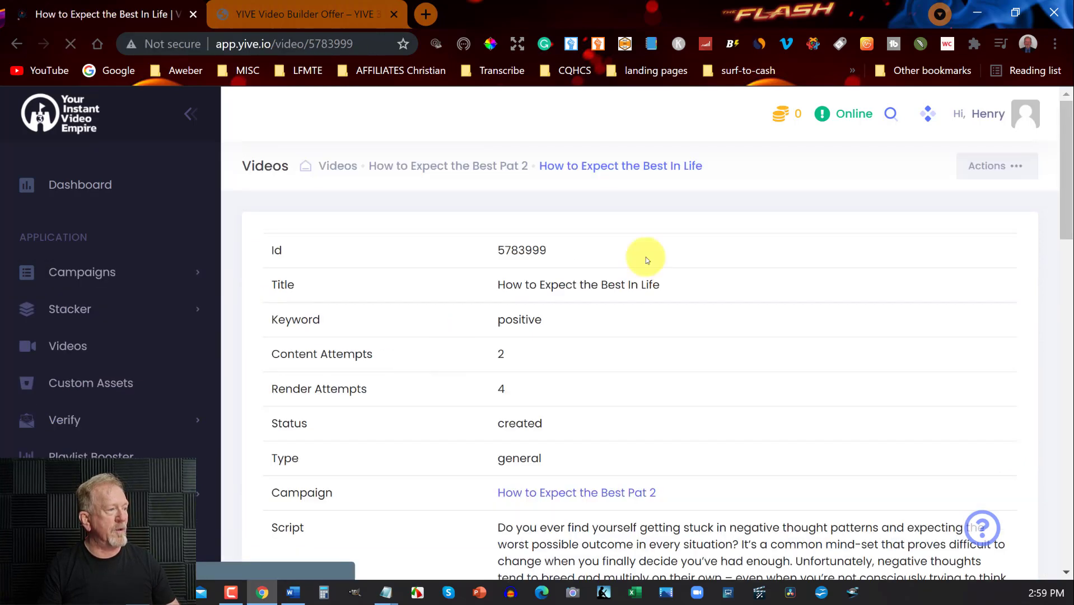
- Scroll through the details page of video 5783999 to find its video player
{"action": "scroll", "coordinate": [802, 258], "scroll_direction": "down", "scroll_amount": 2}
{"action": "scroll", "coordinate": [801, 257], "scroll_direction": "down", "scroll_amount": 15}
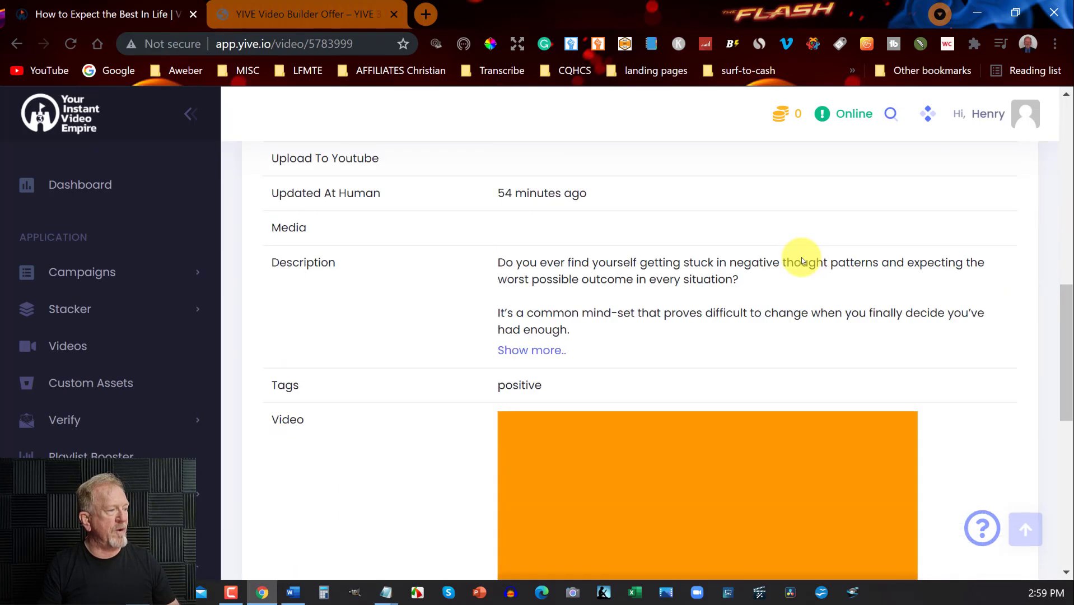
{"action": "scroll", "coordinate": [802, 257], "scroll_direction": "down", "scroll_amount": 3}
{"action": "scroll", "coordinate": [801, 259], "scroll_direction": "up", "scroll_amount": 6}
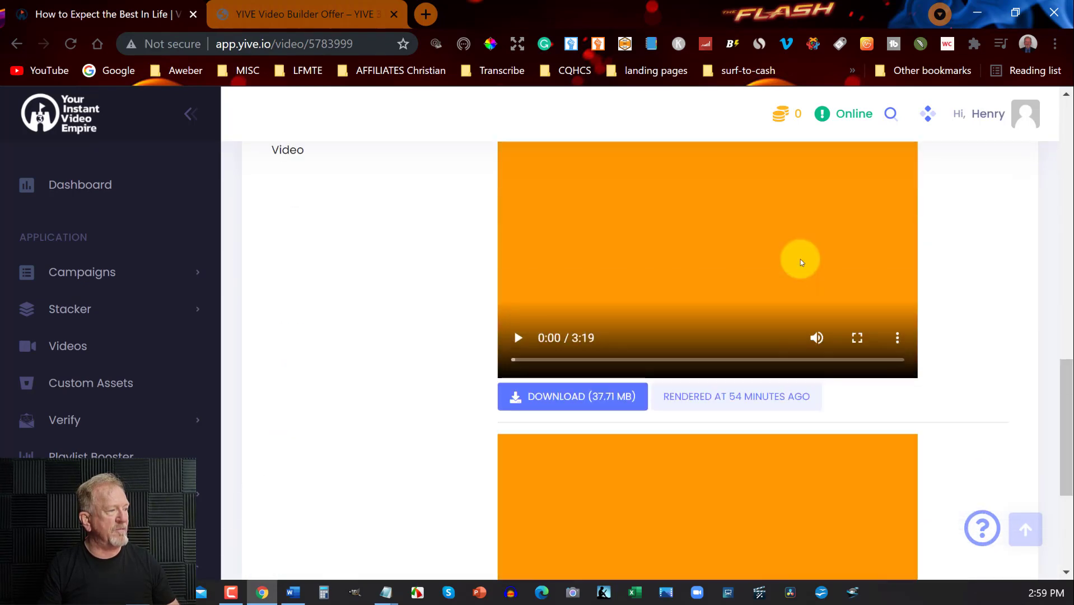
{"action": "scroll", "coordinate": [801, 259], "scroll_direction": "up", "scroll_amount": 2}
{"action": "scroll", "coordinate": [801, 258], "scroll_direction": "up", "scroll_amount": 2}
{"action": "scroll", "coordinate": [801, 258], "scroll_direction": "down", "scroll_amount": 2}
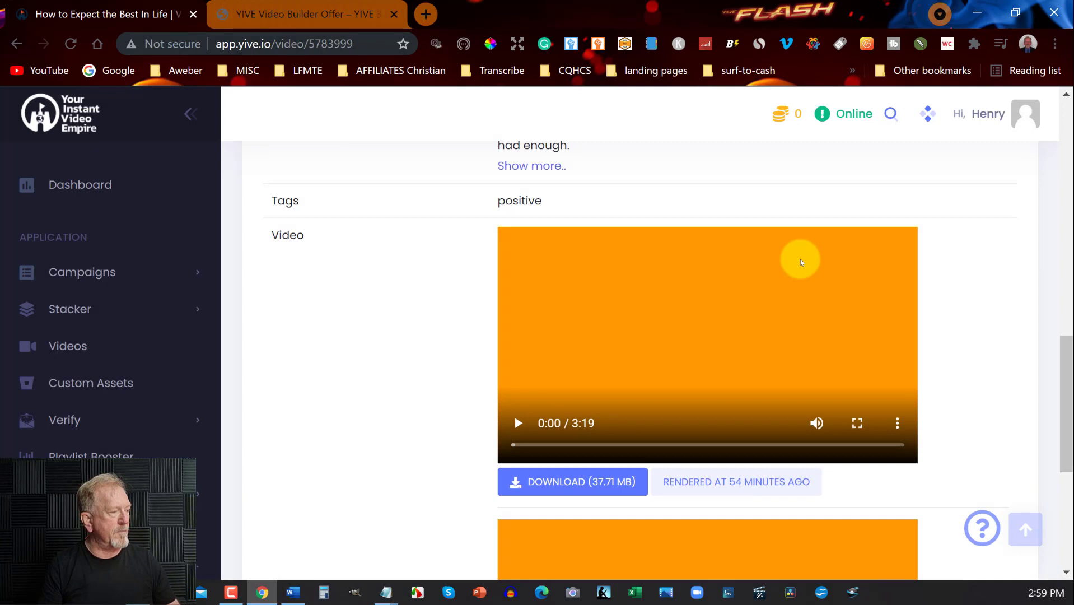
{"action": "scroll", "coordinate": [801, 258], "scroll_direction": "down", "scroll_amount": 5}
{"action": "scroll", "coordinate": [798, 261], "scroll_direction": "up", "scroll_amount": 2}
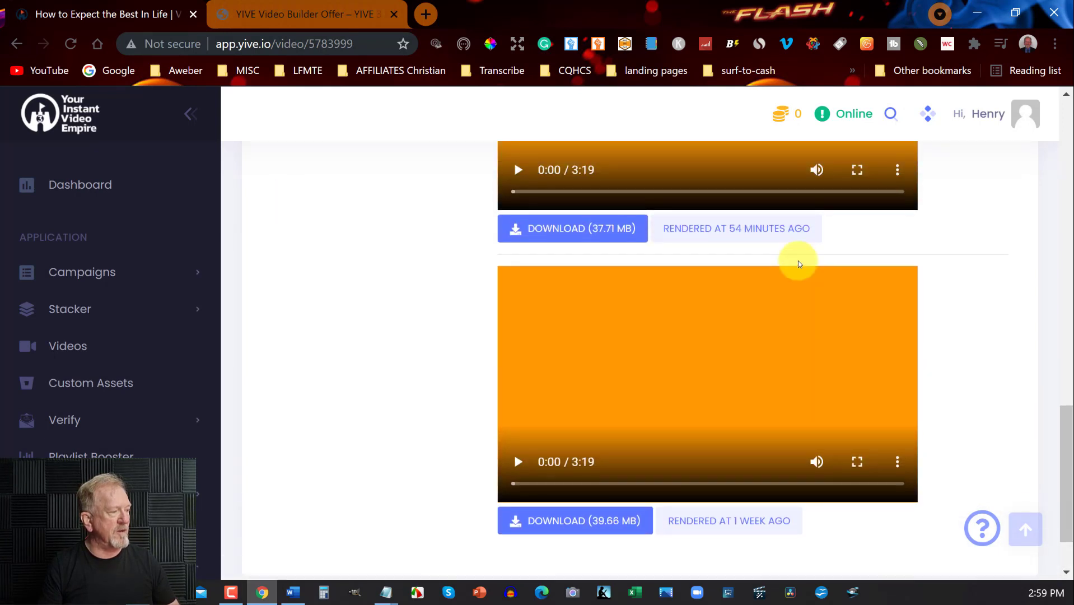
{"action": "scroll", "coordinate": [796, 259], "scroll_direction": "down", "scroll_amount": 2}
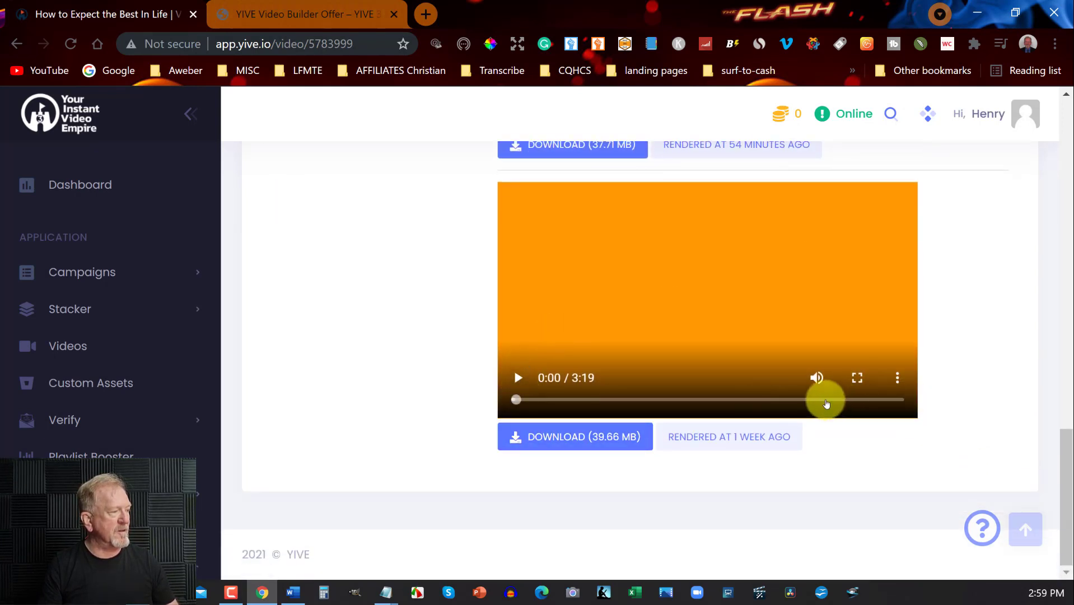
{"action": "mouse_move", "coordinate": [815, 391]}
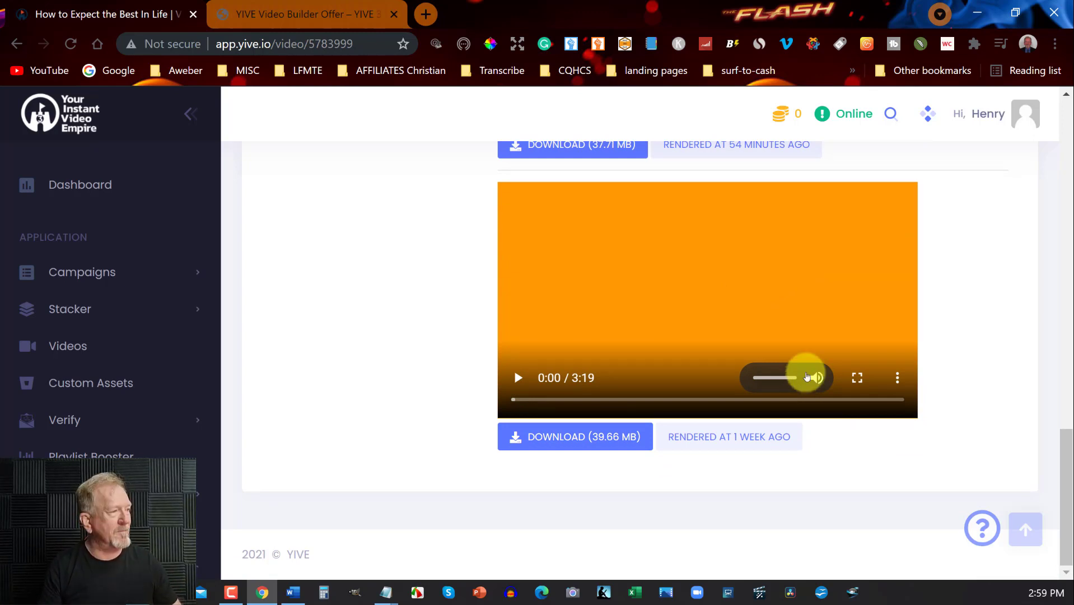
{"action": "scroll", "coordinate": [807, 374], "scroll_direction": "up", "scroll_amount": 6}
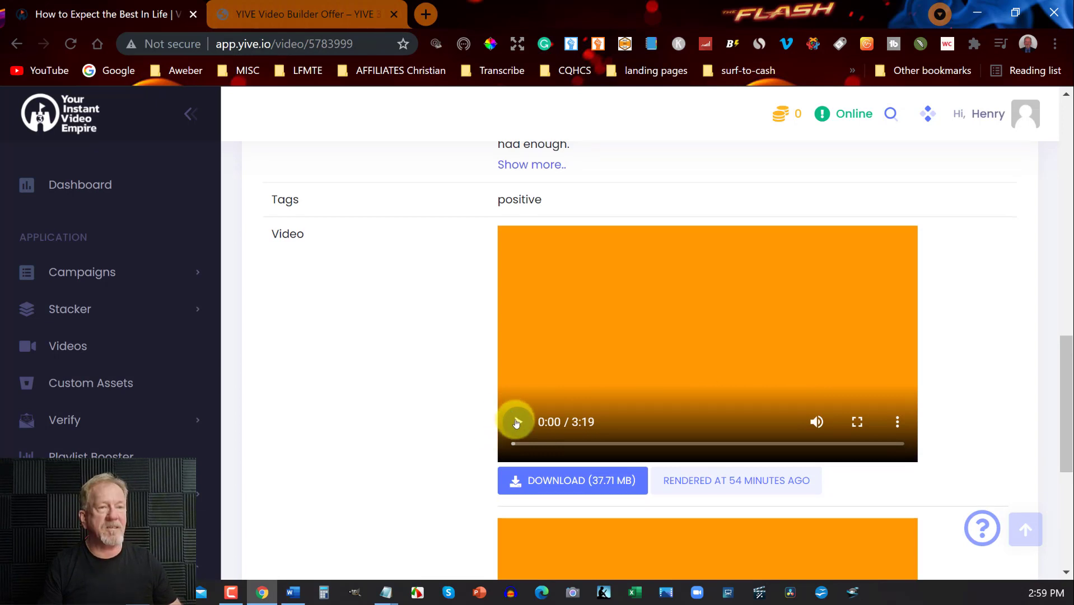
- Play the rendered sleep-video preview, pause it at 0:13, and return to the page top
{"action": "left_click", "coordinate": [517, 422]}
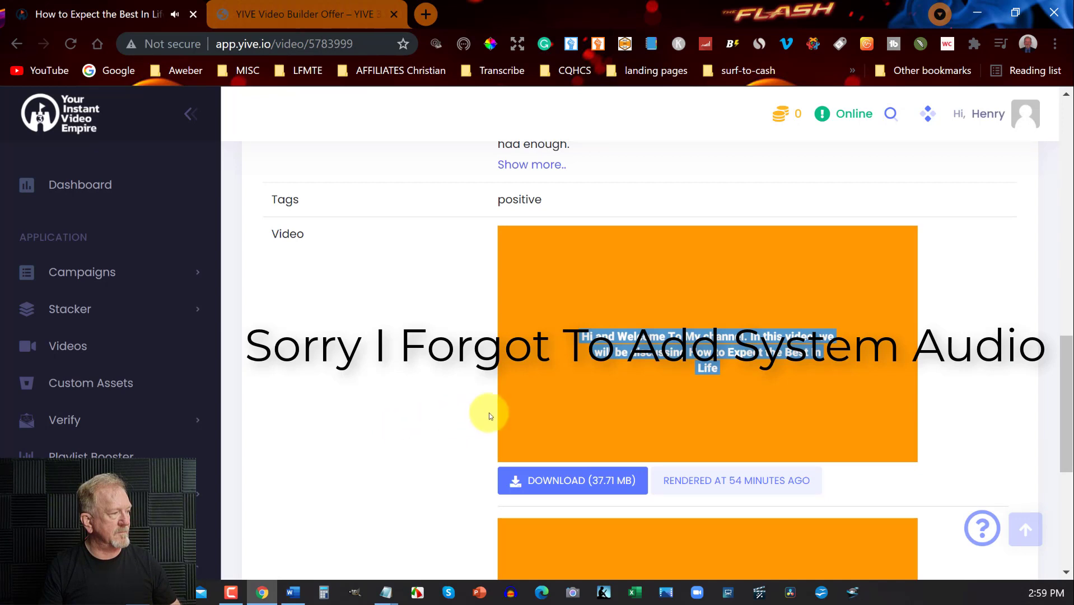
{"action": "left_click", "coordinate": [519, 421]}
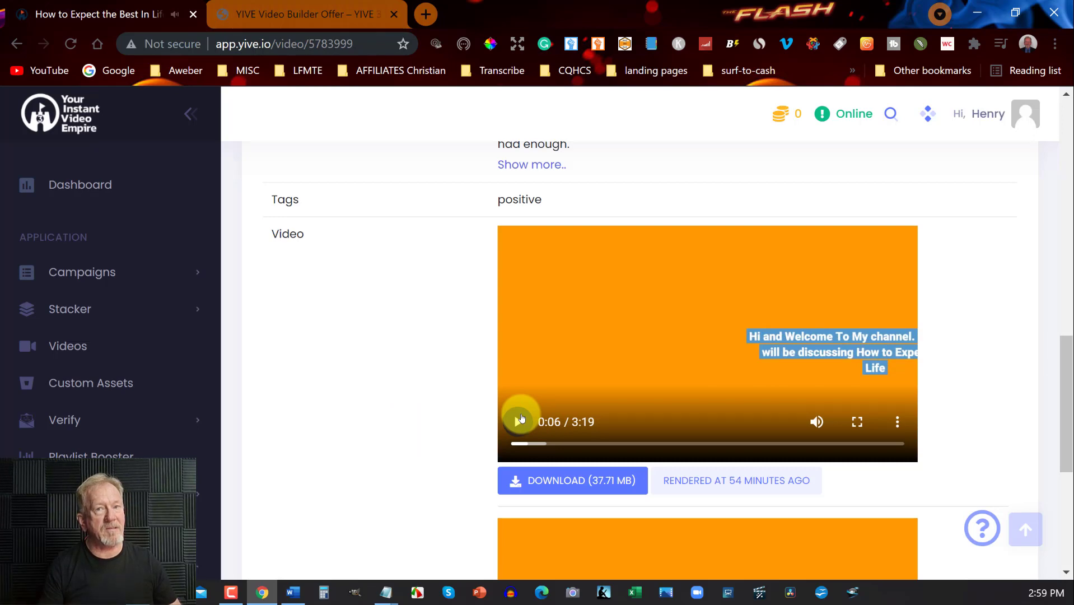
{"action": "left_click", "coordinate": [519, 420]}
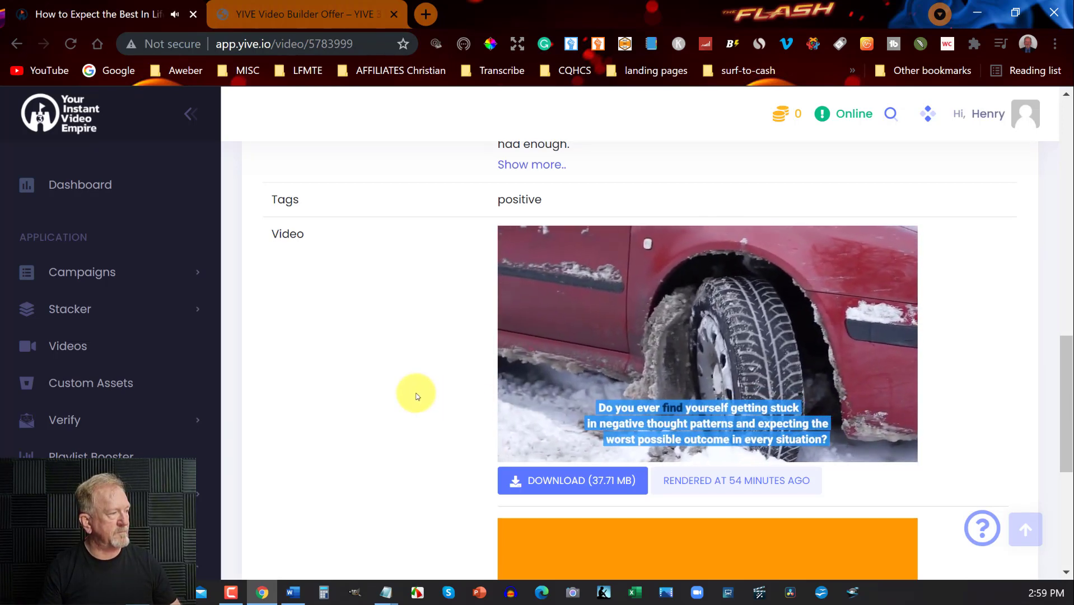
{"action": "left_click", "coordinate": [511, 389]}
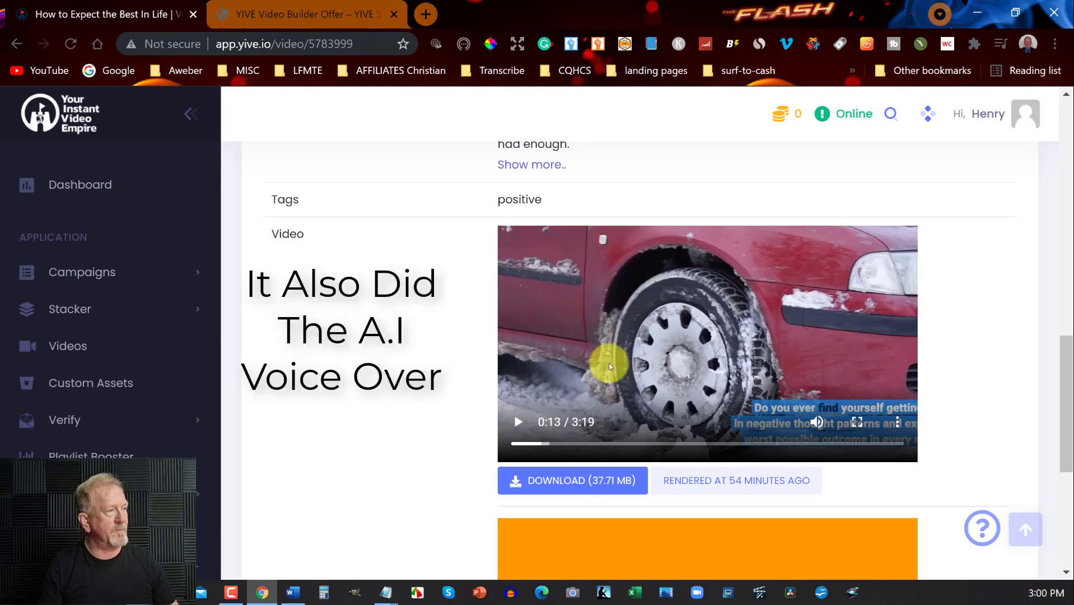
{"action": "scroll", "coordinate": [854, 308], "scroll_direction": "up", "scroll_amount": 7}
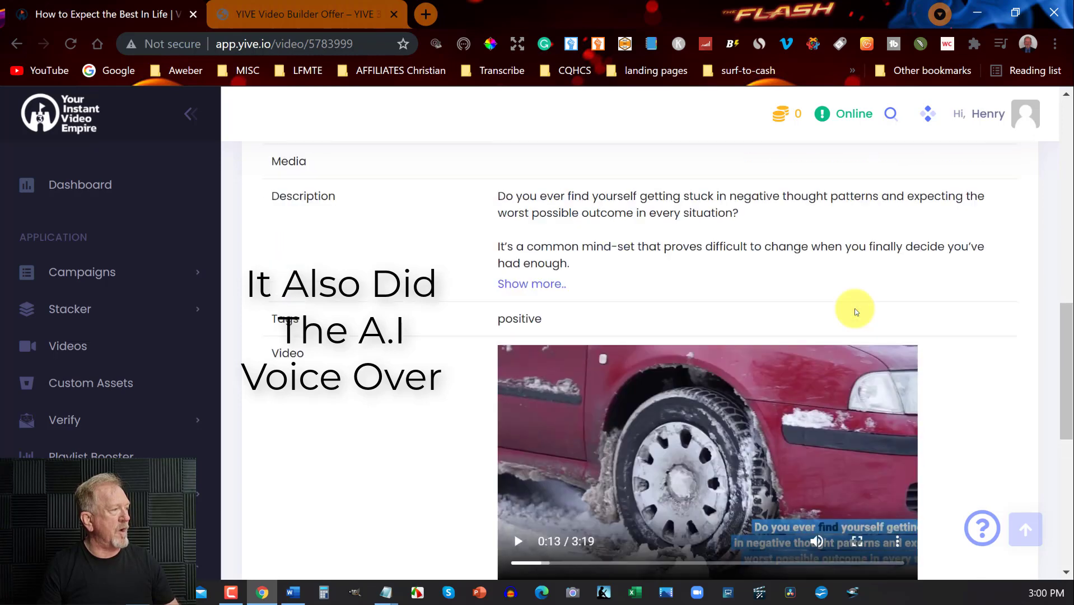
{"action": "scroll", "coordinate": [854, 308], "scroll_direction": "down", "scroll_amount": 7}
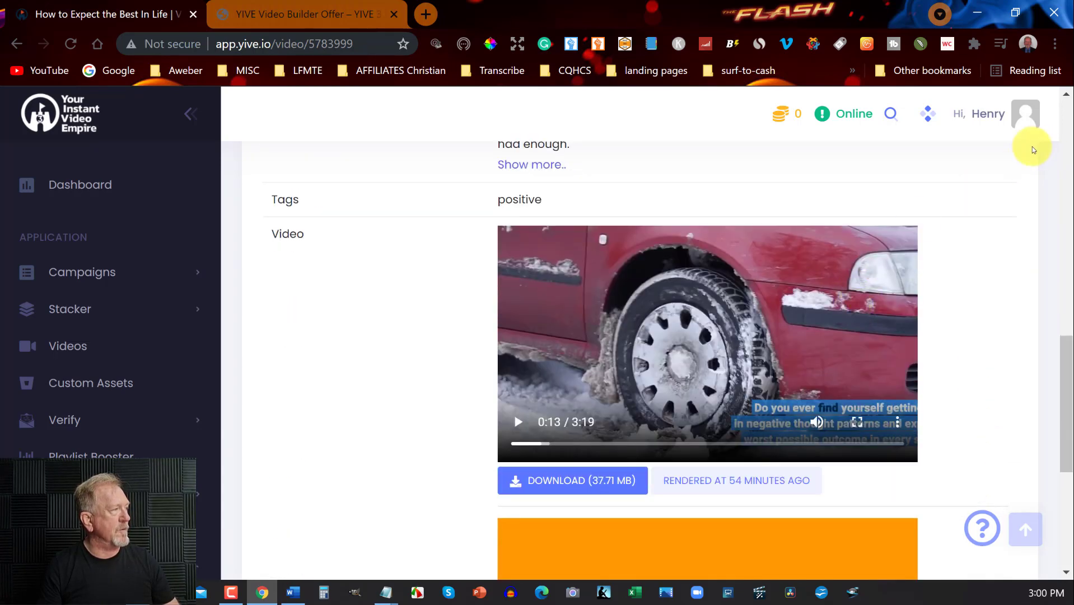
{"action": "scroll", "coordinate": [978, 225], "scroll_direction": "up", "scroll_amount": 3}
{"action": "scroll", "coordinate": [978, 224], "scroll_direction": "up", "scroll_amount": 10}
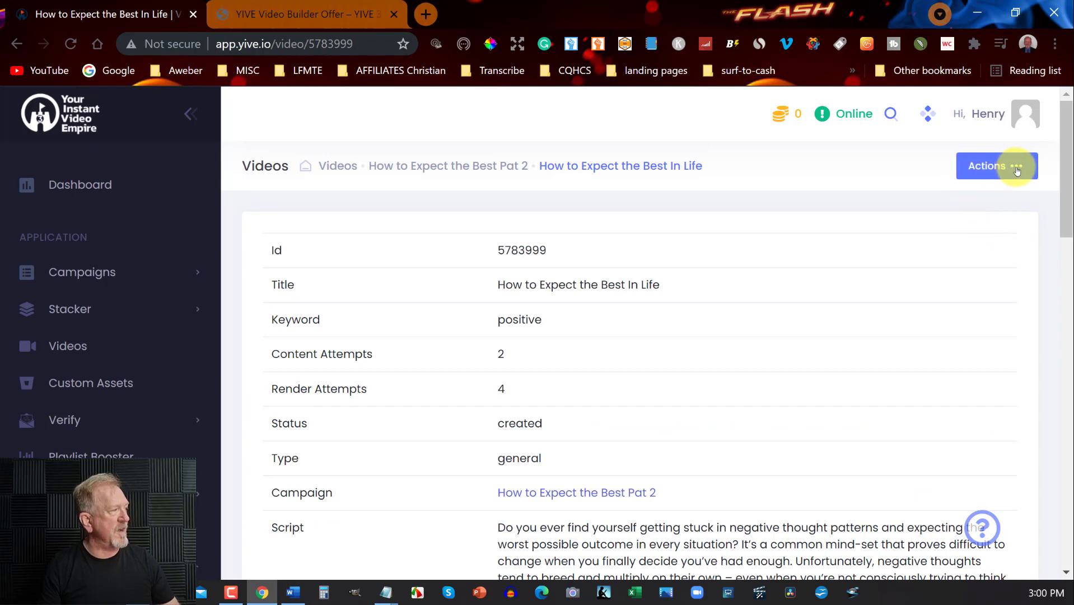
- Open video 5783999 via Actions > Edit and flip between the car-clip and orange title slides
{"action": "left_click", "coordinate": [1016, 168]}
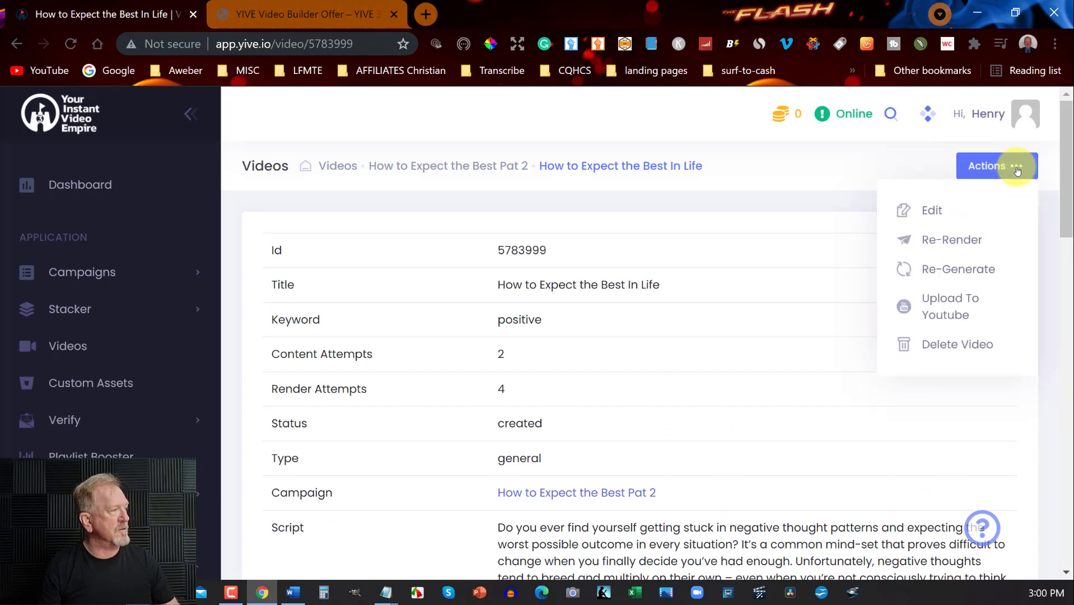
{"action": "left_click", "coordinate": [935, 211]}
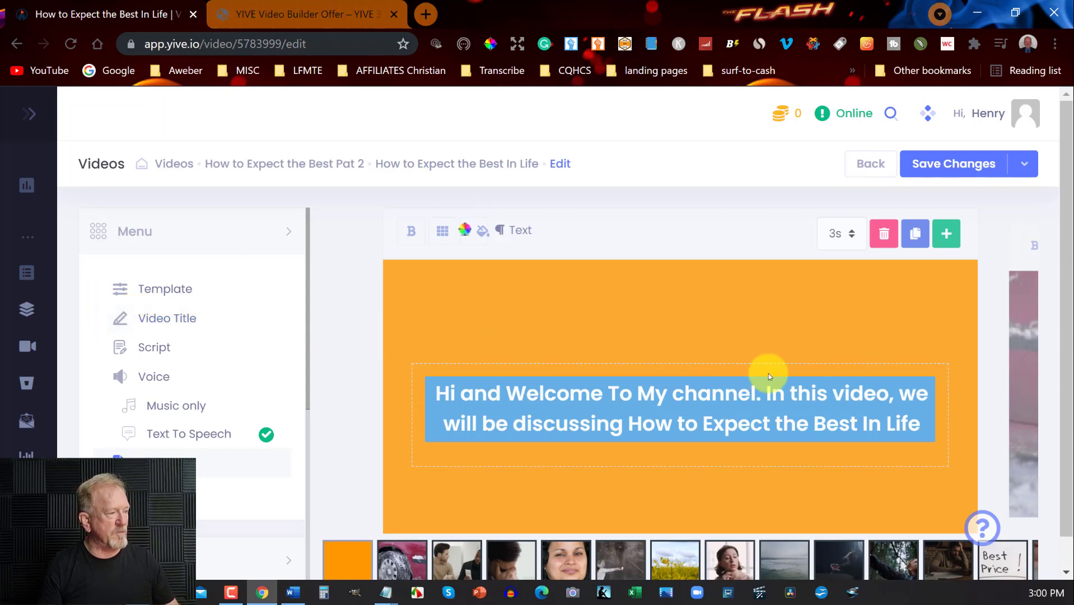
{"action": "left_click_drag", "start_coordinate": [769, 372], "coordinate": [738, 366]}
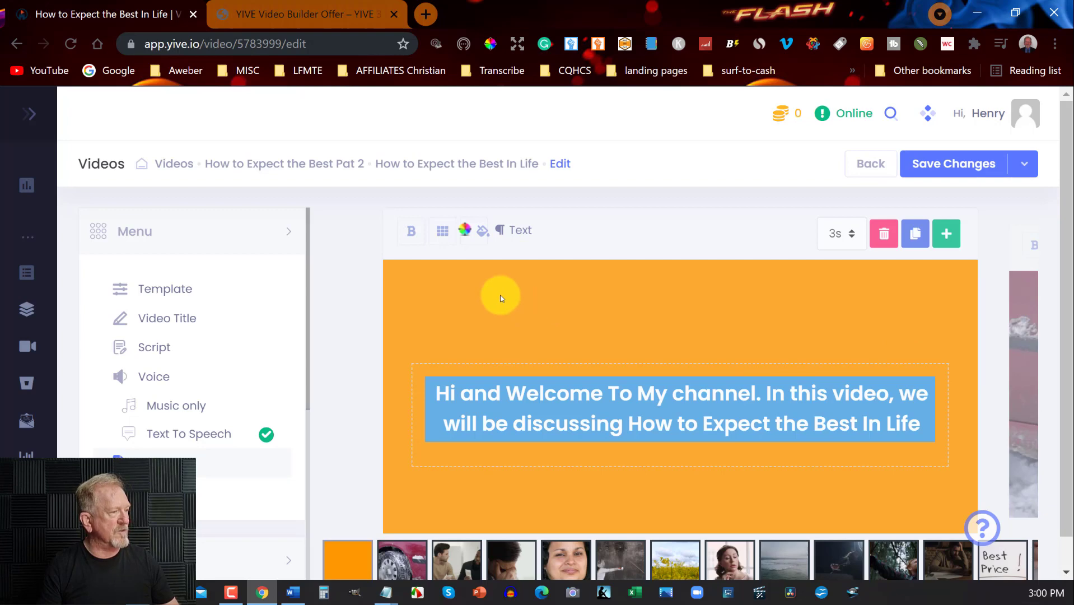
{"action": "left_click_drag", "start_coordinate": [500, 295], "coordinate": [470, 298]}
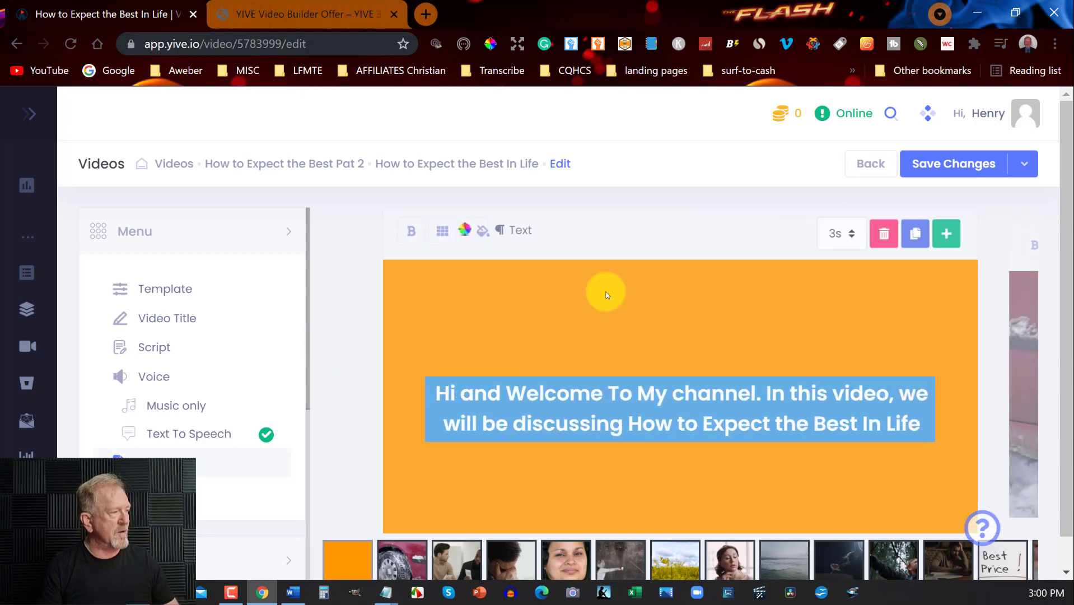
{"action": "scroll", "coordinate": [1055, 251], "scroll_direction": "down", "scroll_amount": 1}
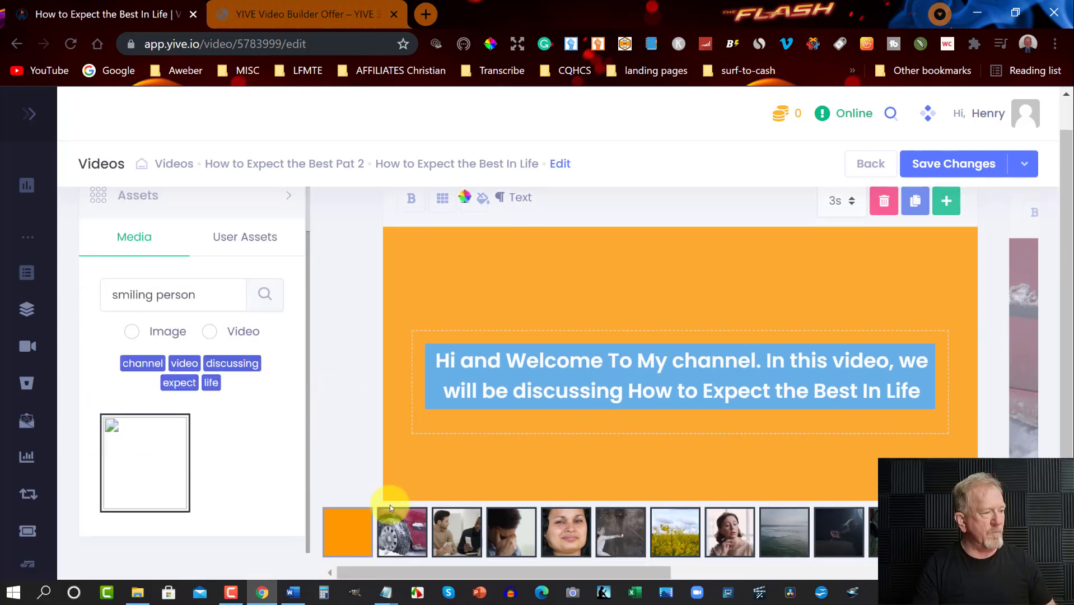
- Select the snowy red-car slide and browse stock video results for 'negative thought' and 'expecting'
{"action": "left_click", "coordinate": [402, 530]}
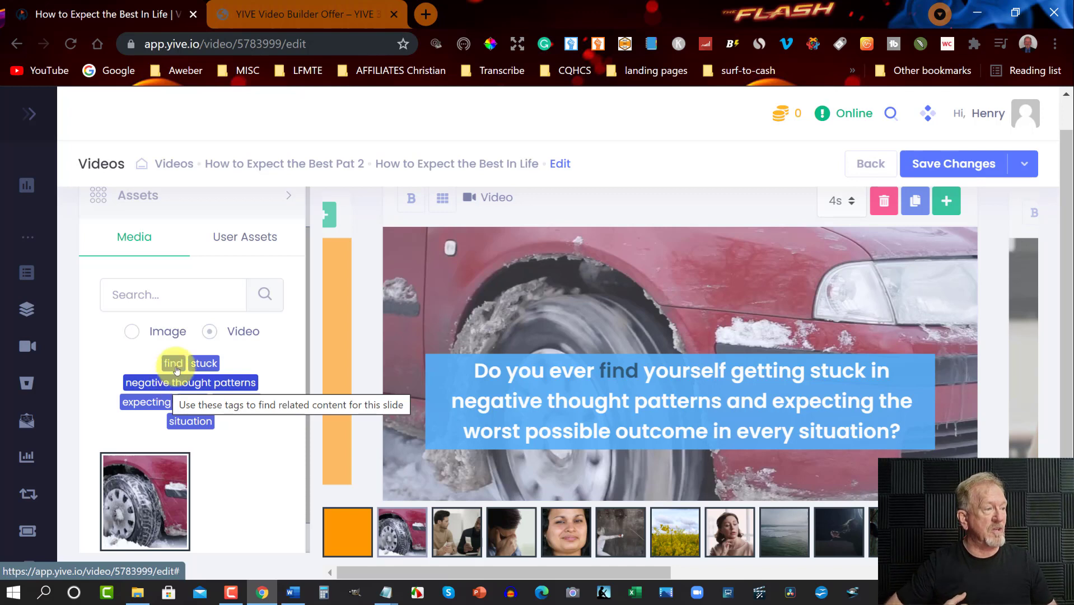
{"action": "left_click", "coordinate": [178, 390]}
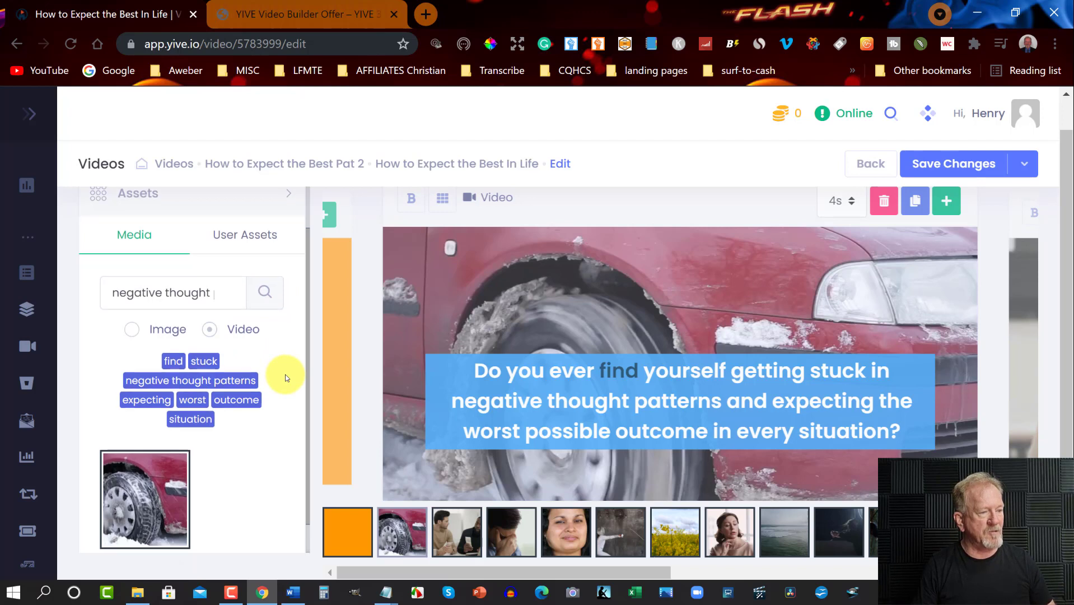
{"action": "scroll", "coordinate": [283, 371], "scroll_direction": "down", "scroll_amount": 1}
{"action": "scroll", "coordinate": [282, 370], "scroll_direction": "up", "scroll_amount": 2}
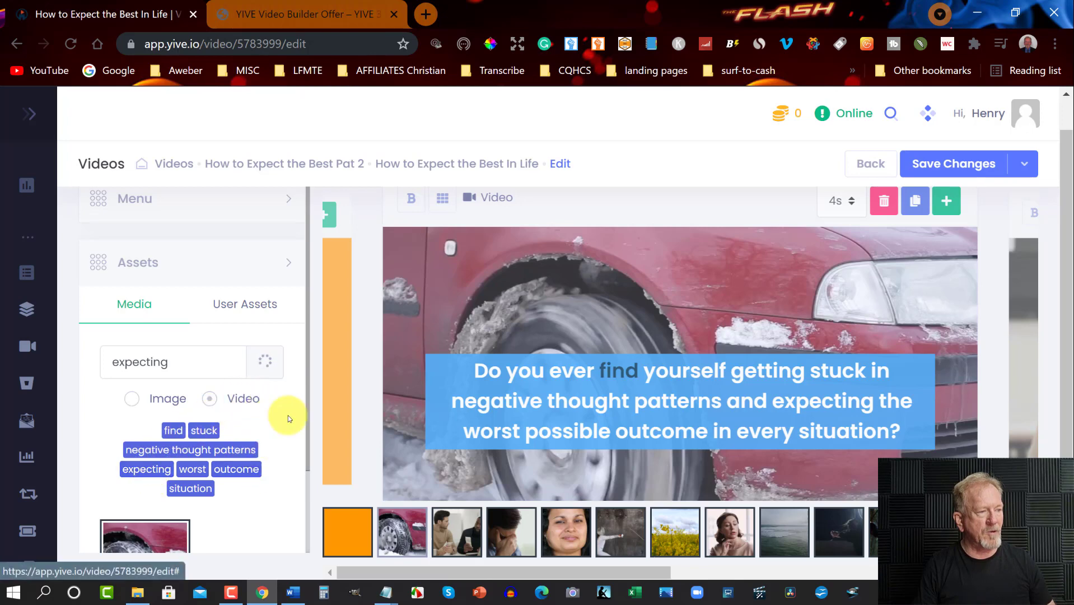
{"action": "scroll", "coordinate": [288, 406], "scroll_direction": "down", "scroll_amount": 2}
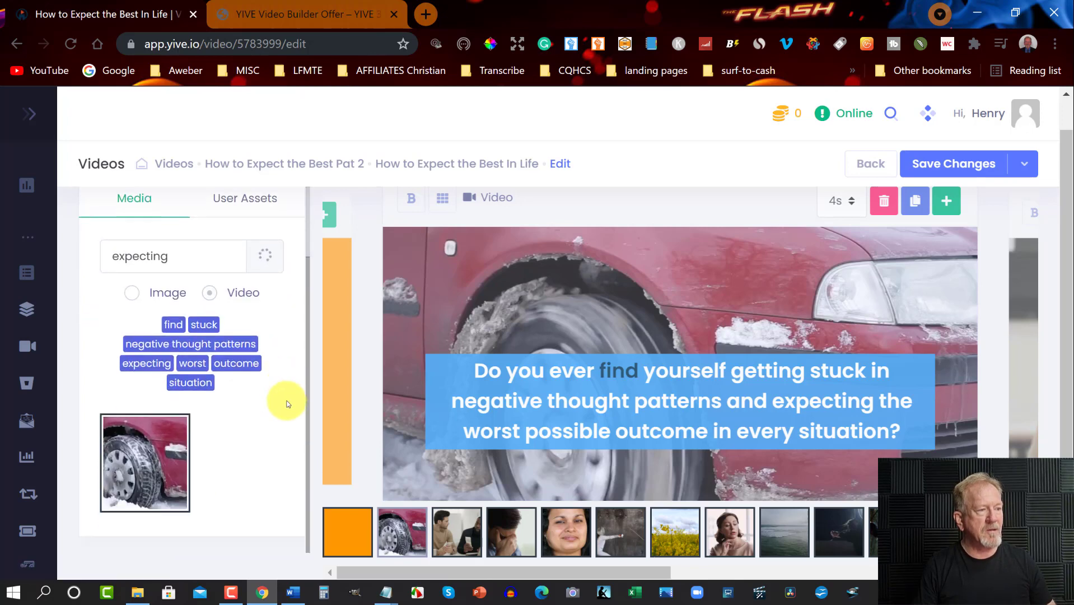
{"action": "scroll", "coordinate": [287, 406], "scroll_direction": "up", "scroll_amount": 2}
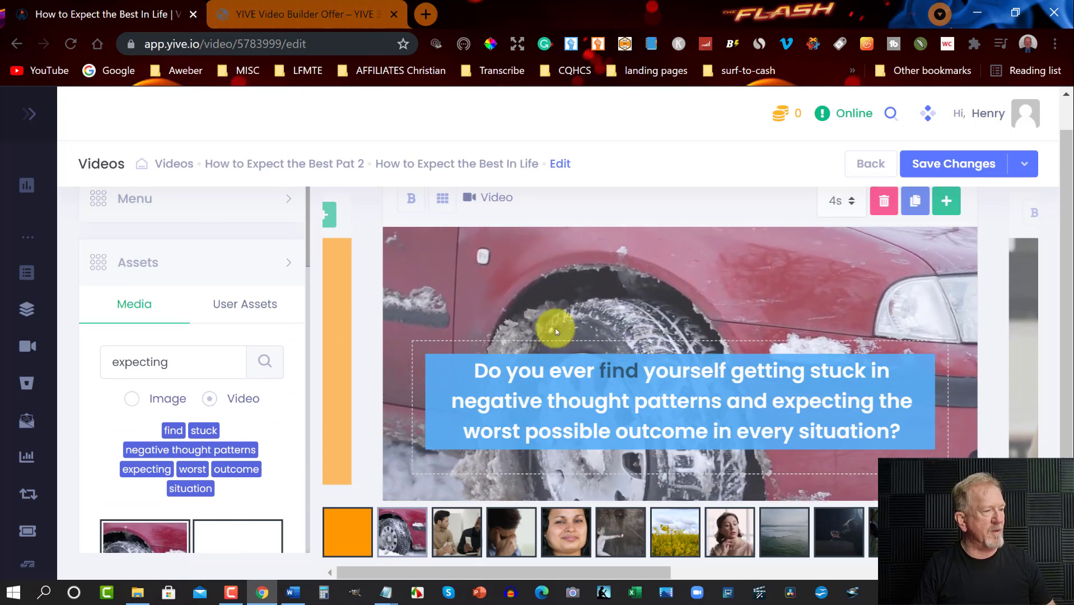
{"action": "scroll", "coordinate": [247, 355], "scroll_direction": "down", "scroll_amount": 6}
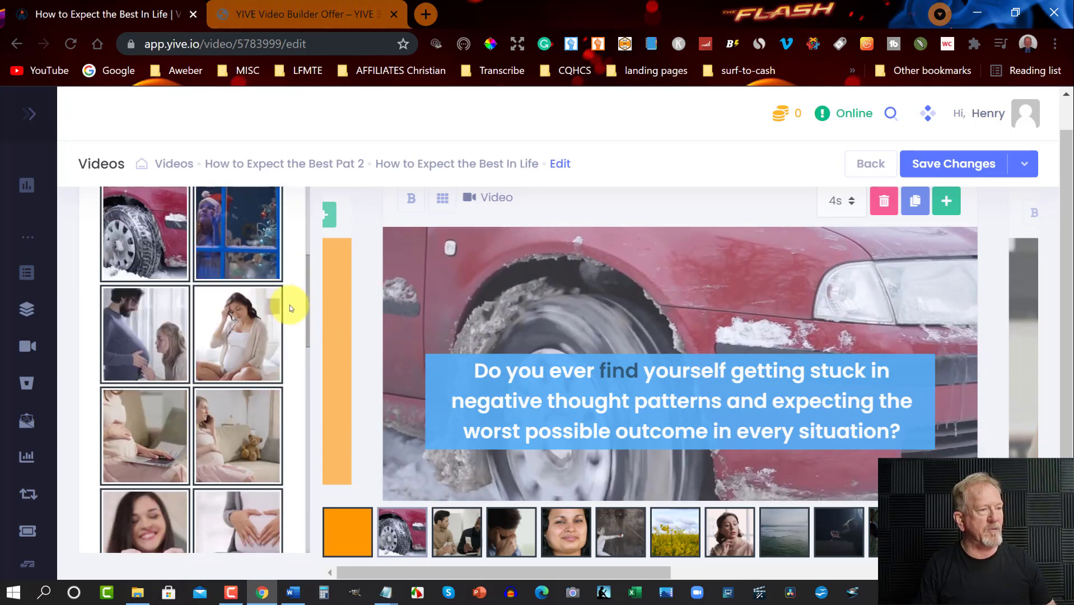
{"action": "scroll", "coordinate": [291, 308], "scroll_direction": "down", "scroll_amount": 5}
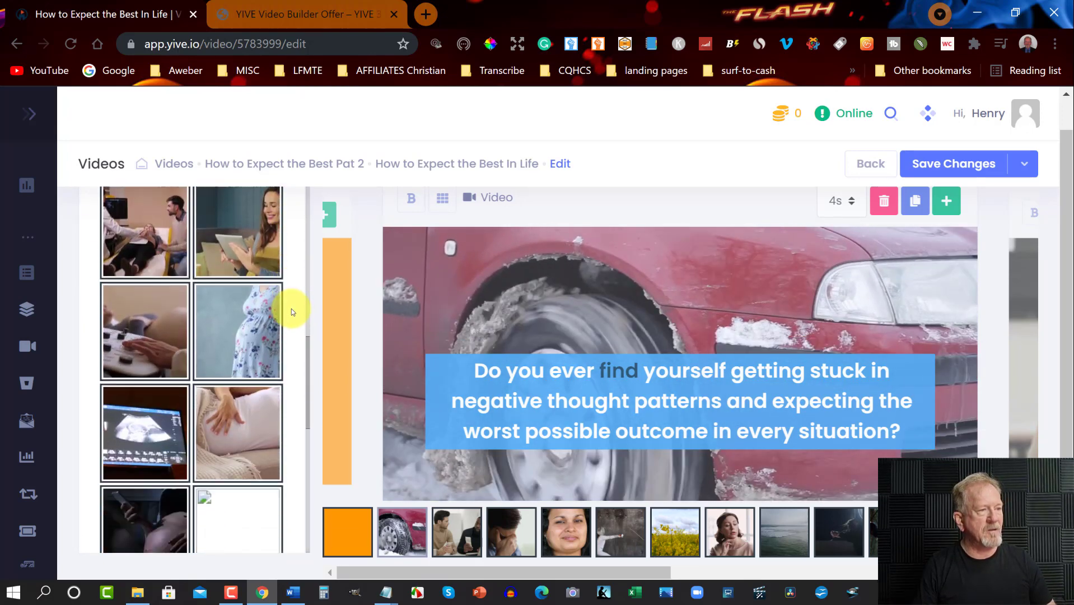
{"action": "scroll", "coordinate": [291, 309], "scroll_direction": "down", "scroll_amount": 5}
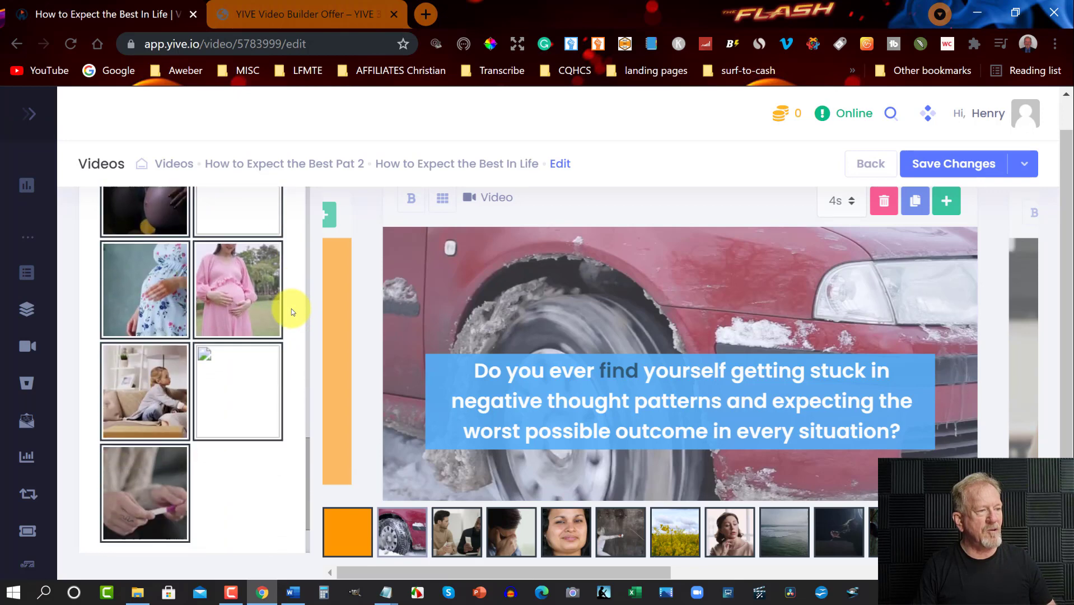
{"action": "scroll", "coordinate": [292, 312], "scroll_direction": "up", "scroll_amount": 15}
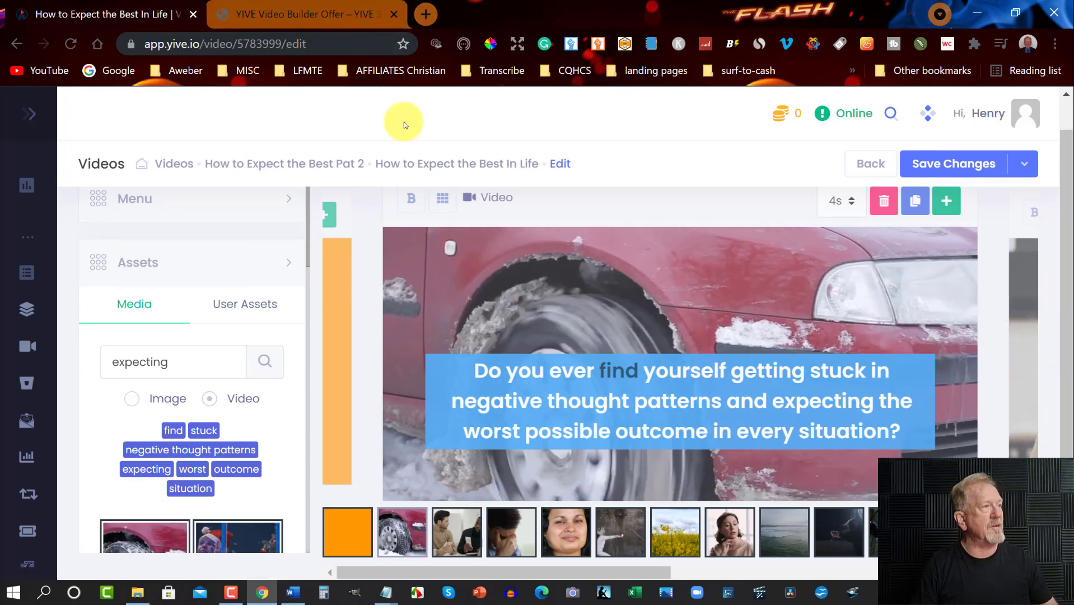
- Expand the editor Menu and read the Script section through to 'Thanks for watching.'
{"action": "left_click", "coordinate": [216, 259]}
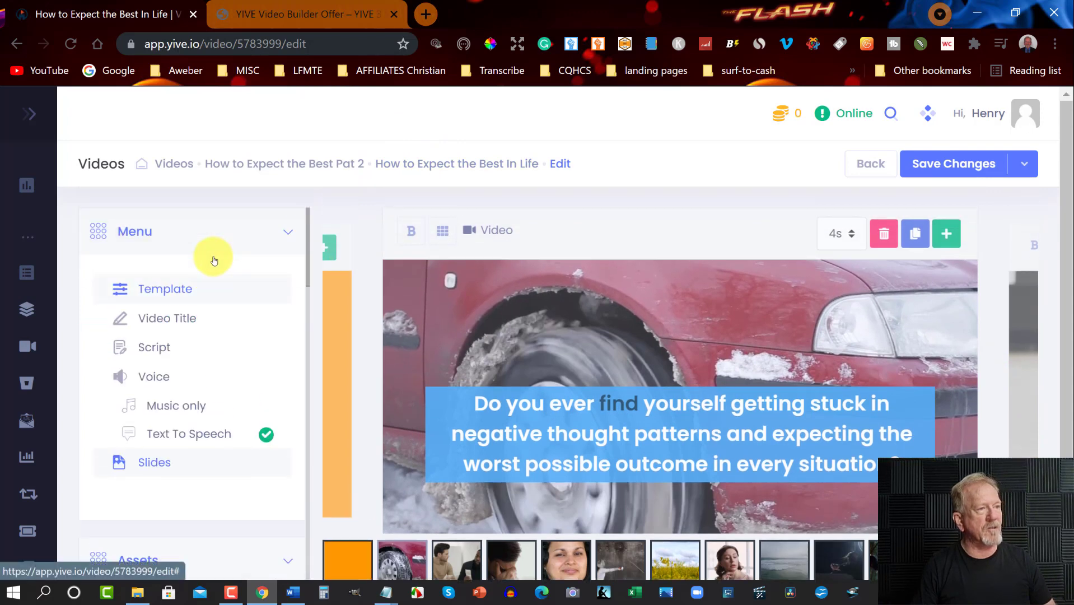
{"action": "left_click", "coordinate": [151, 352]}
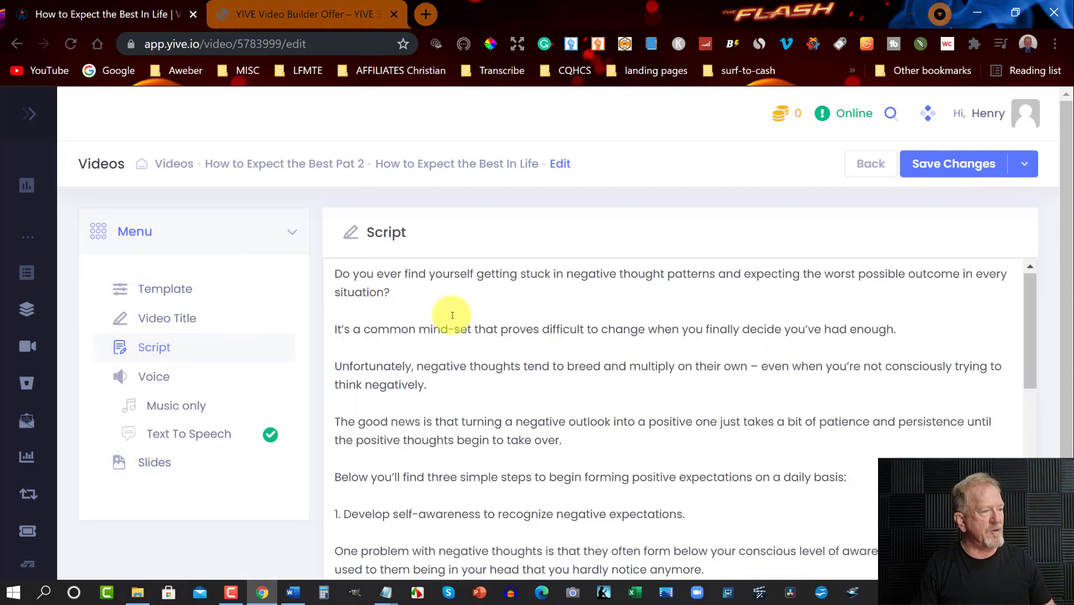
{"action": "scroll", "coordinate": [443, 314], "scroll_direction": "down", "scroll_amount": 3}
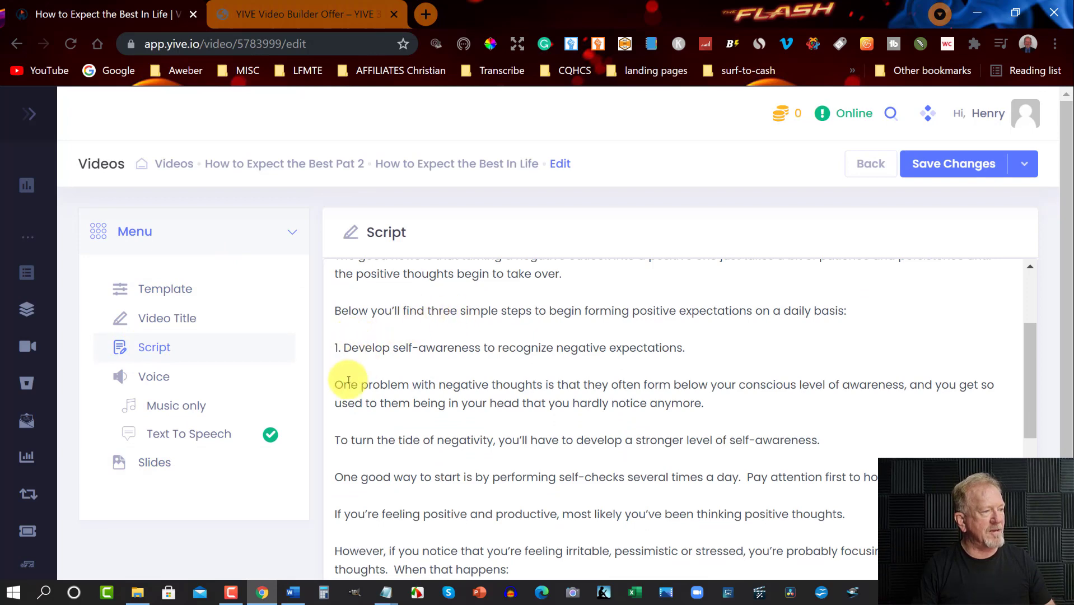
{"action": "scroll", "coordinate": [354, 398], "scroll_direction": "down", "scroll_amount": 9}
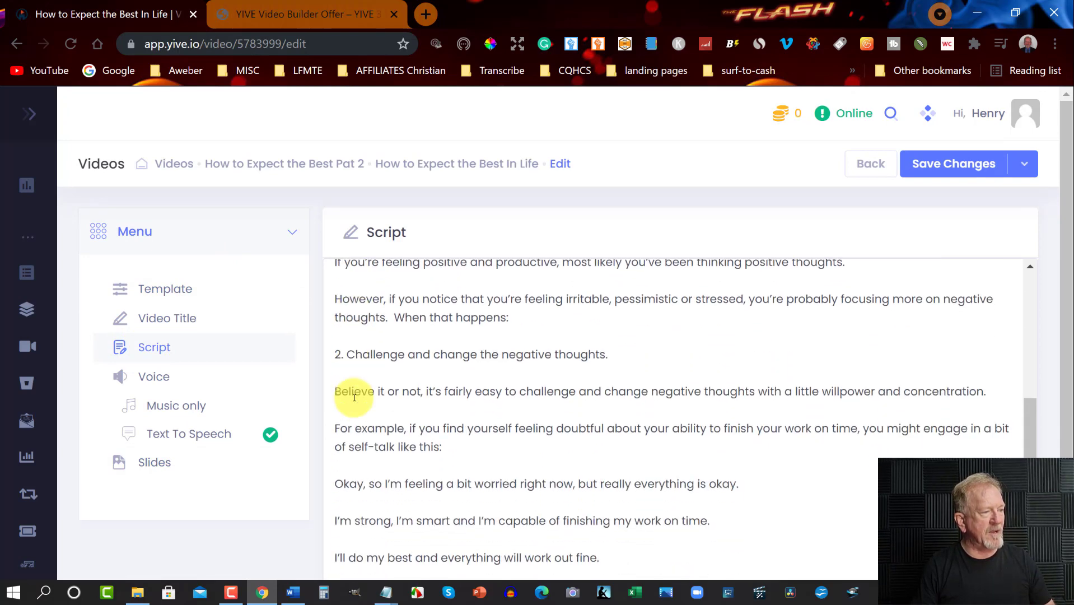
{"action": "scroll", "coordinate": [352, 397], "scroll_direction": "down", "scroll_amount": 2}
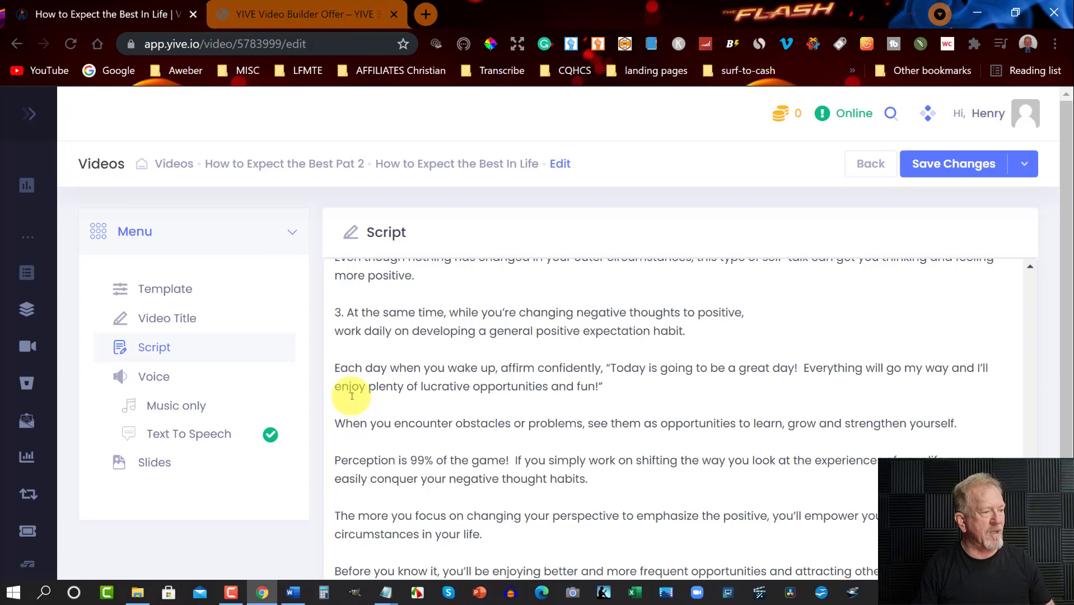
{"action": "scroll", "coordinate": [393, 393], "scroll_direction": "down", "scroll_amount": 2}
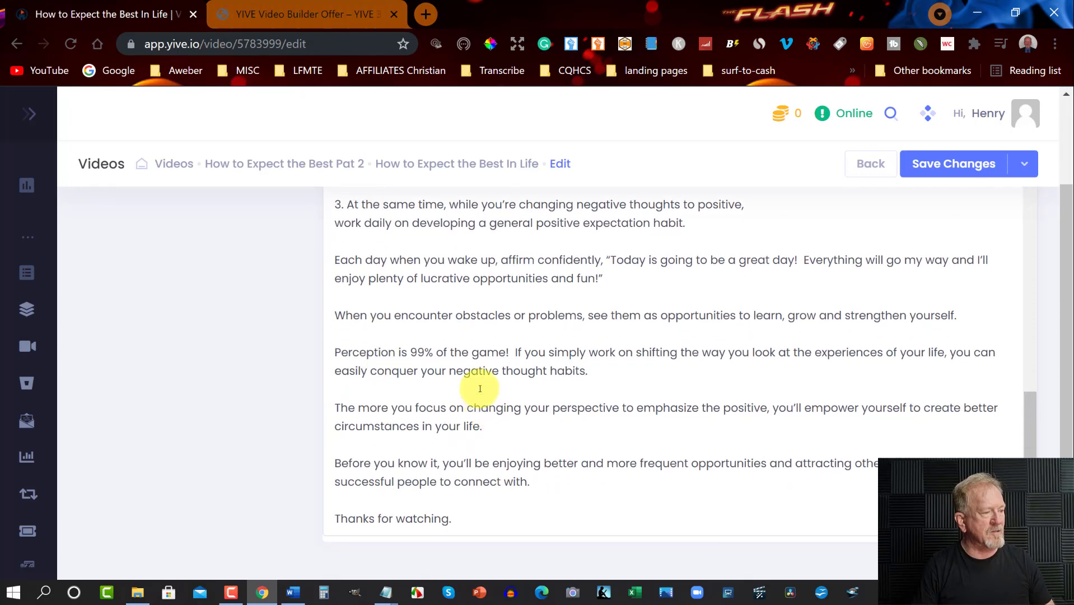
{"action": "scroll", "coordinate": [480, 389], "scroll_direction": "up", "scroll_amount": 8}
- Leave the editor without saving and start a new campaign from Campaigns > New Campaign
{"action": "left_click", "coordinate": [15, 44]}
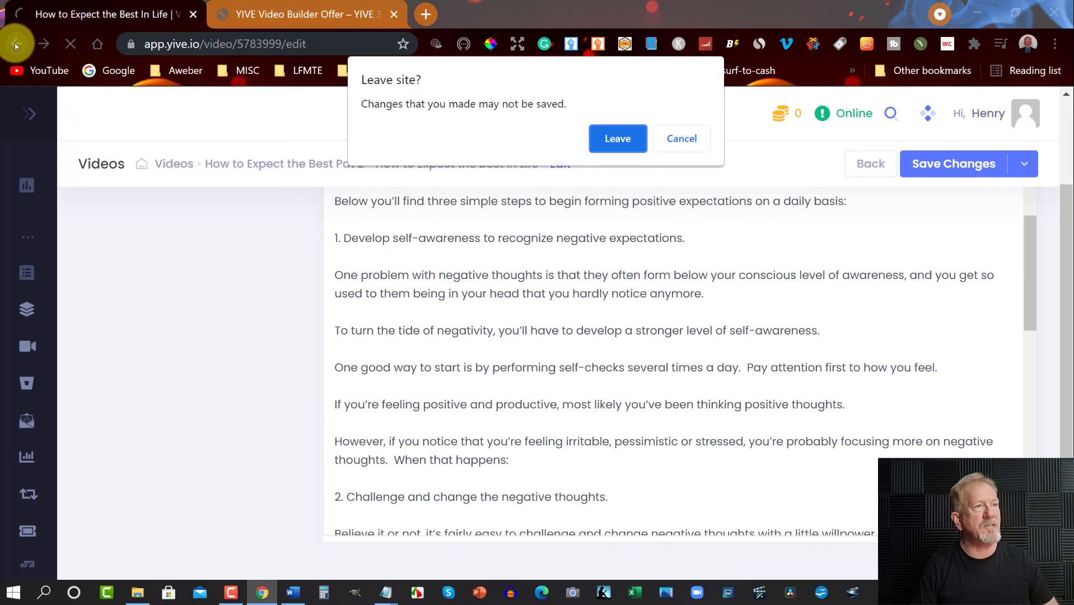
{"action": "left_click", "coordinate": [615, 140]}
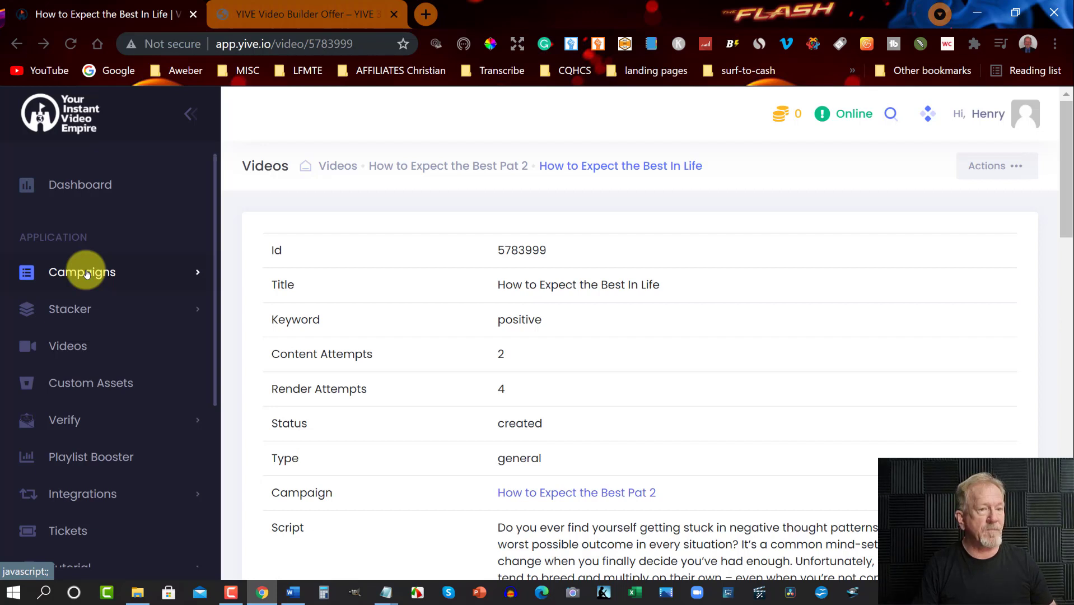
{"action": "left_click", "coordinate": [87, 274]}
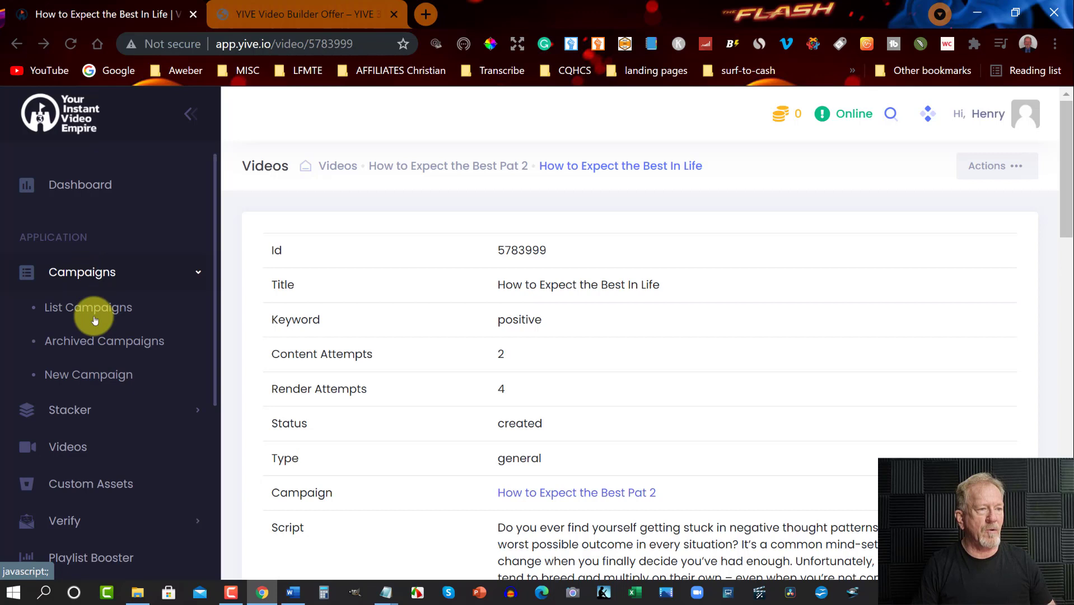
{"action": "left_click", "coordinate": [92, 375]}
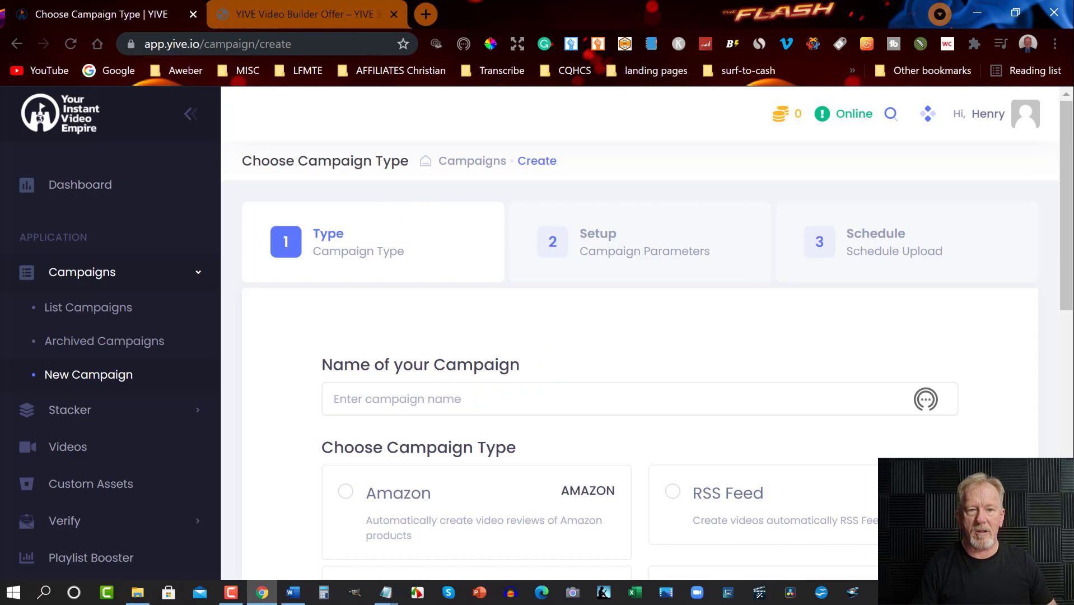
- Paste the sleep-disorder campaign name, copied from another window, into the campaign name field
{"action": "key", "text": "alt+Tab"}
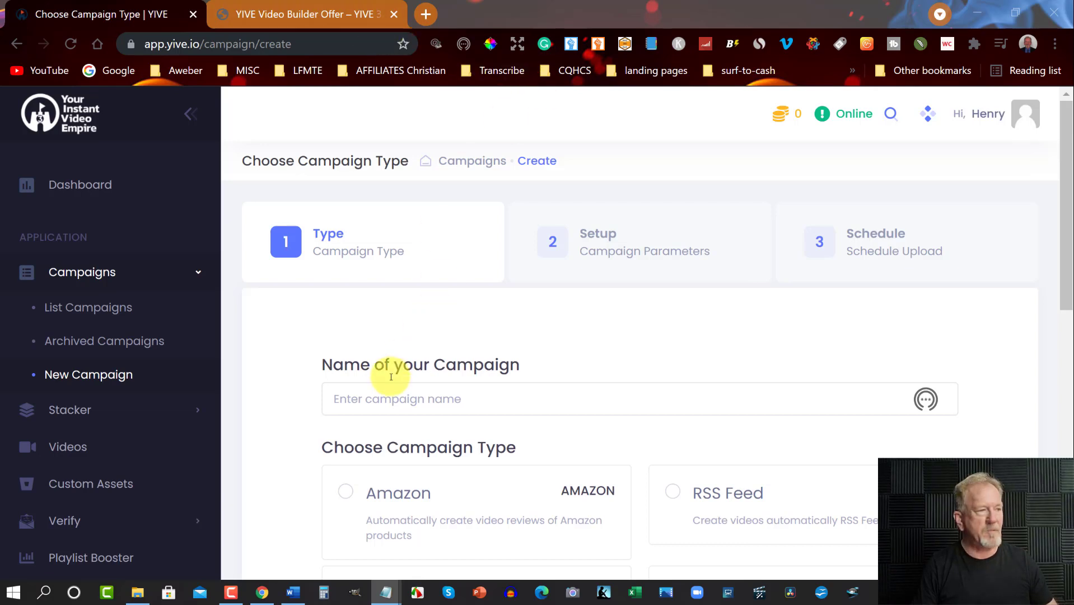
{"action": "left_click", "coordinate": [352, 396]}
{"action": "type", "text": "An Alternative Approach for Overcoming a Sleep Disorder"}
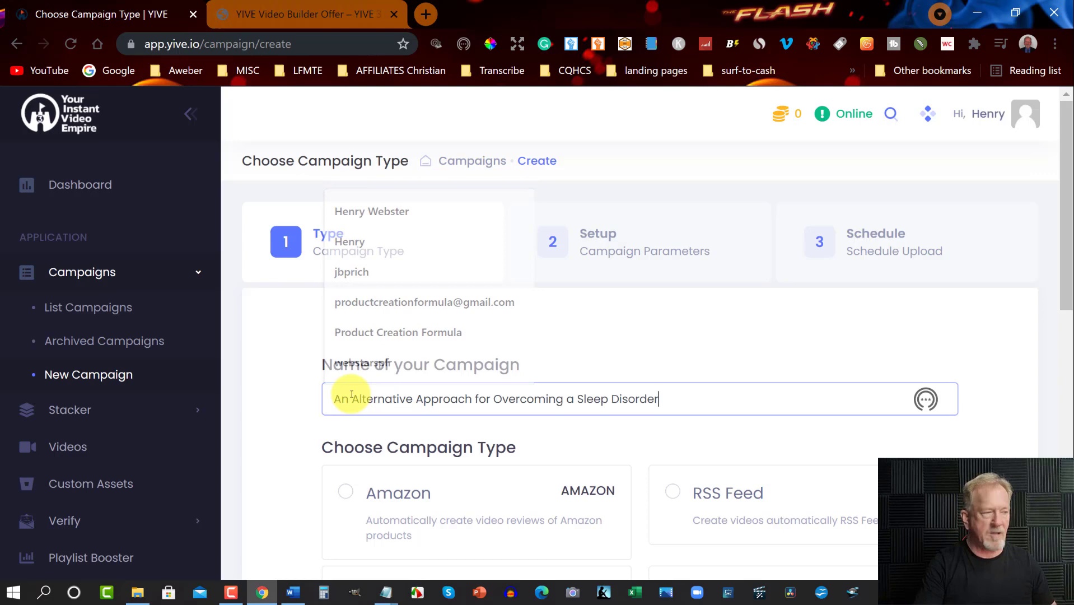
{"action": "scroll", "coordinate": [621, 320], "scroll_direction": "down", "scroll_amount": 6}
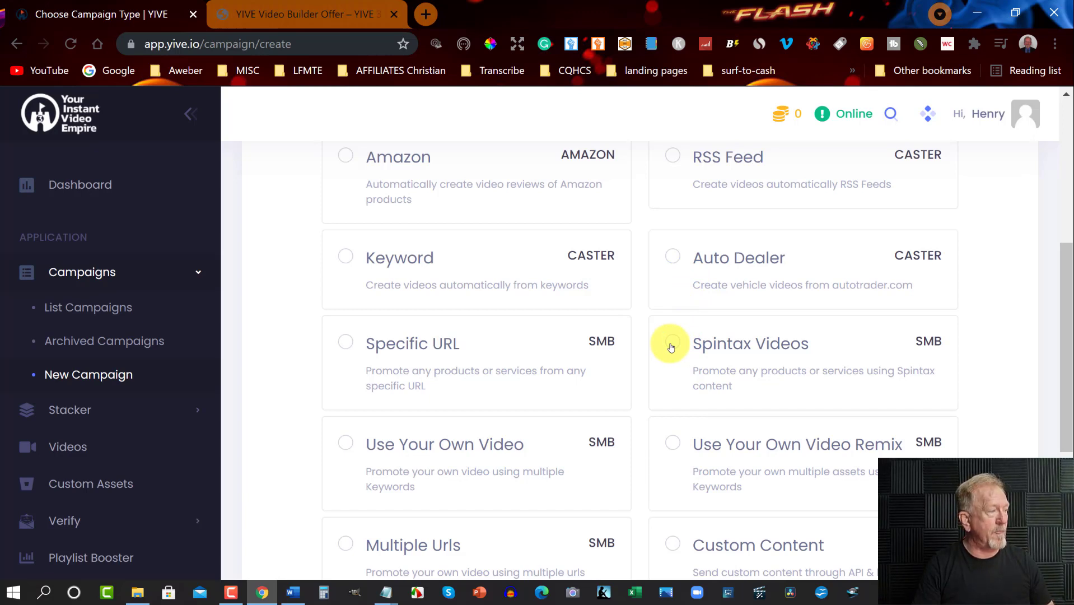
- Choose Spintax Videos as the campaign type and continue to the Content step
{"action": "left_click", "coordinate": [672, 344]}
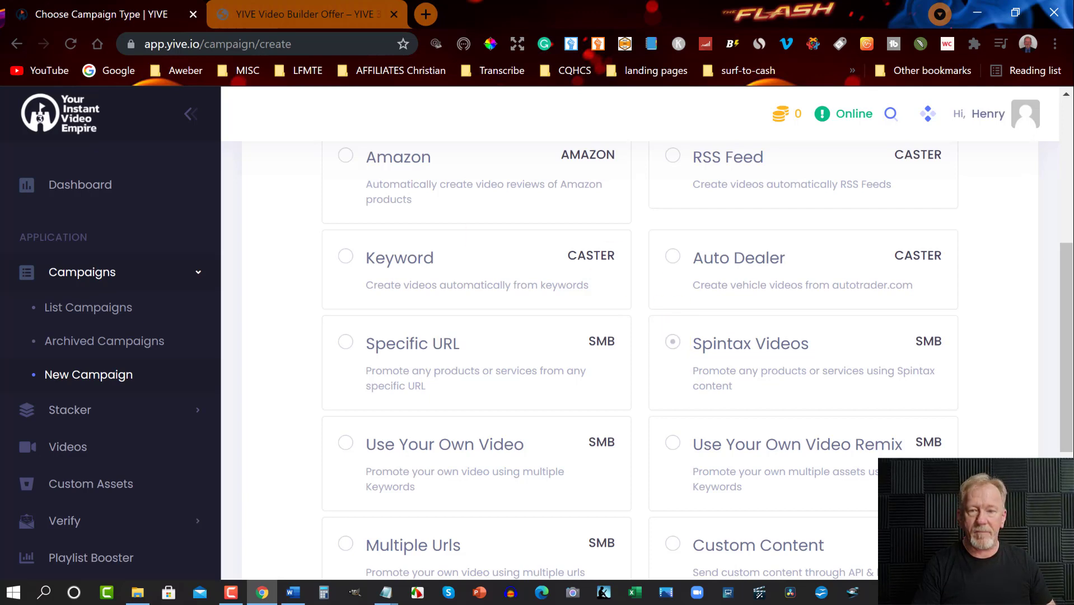
{"action": "key", "text": "alt+Tab"}
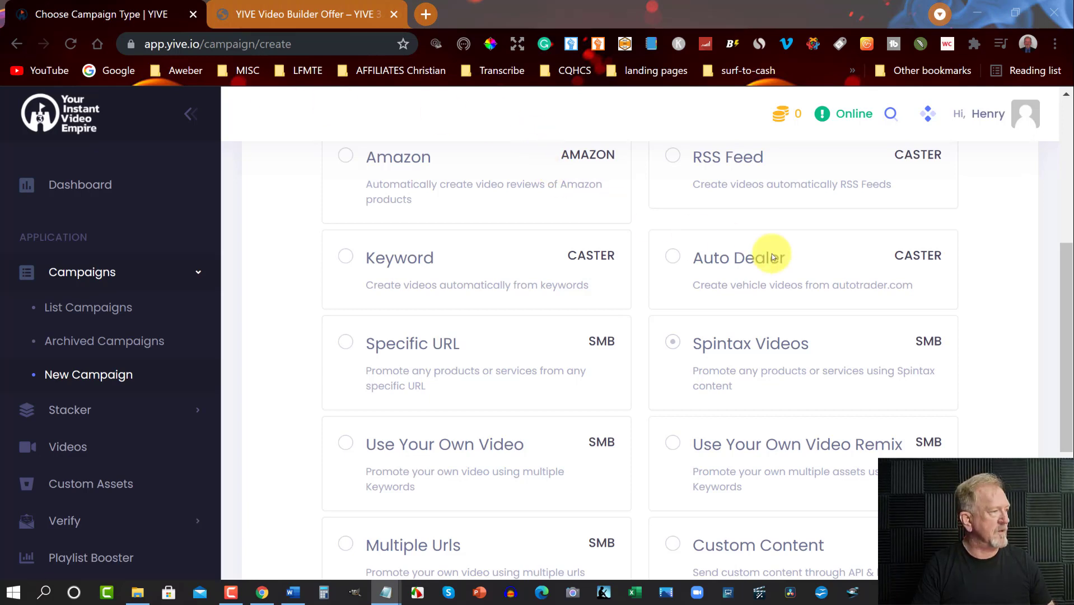
{"action": "scroll", "coordinate": [968, 312], "scroll_direction": "down", "scroll_amount": 2}
{"action": "scroll", "coordinate": [968, 313], "scroll_direction": "down", "scroll_amount": 3}
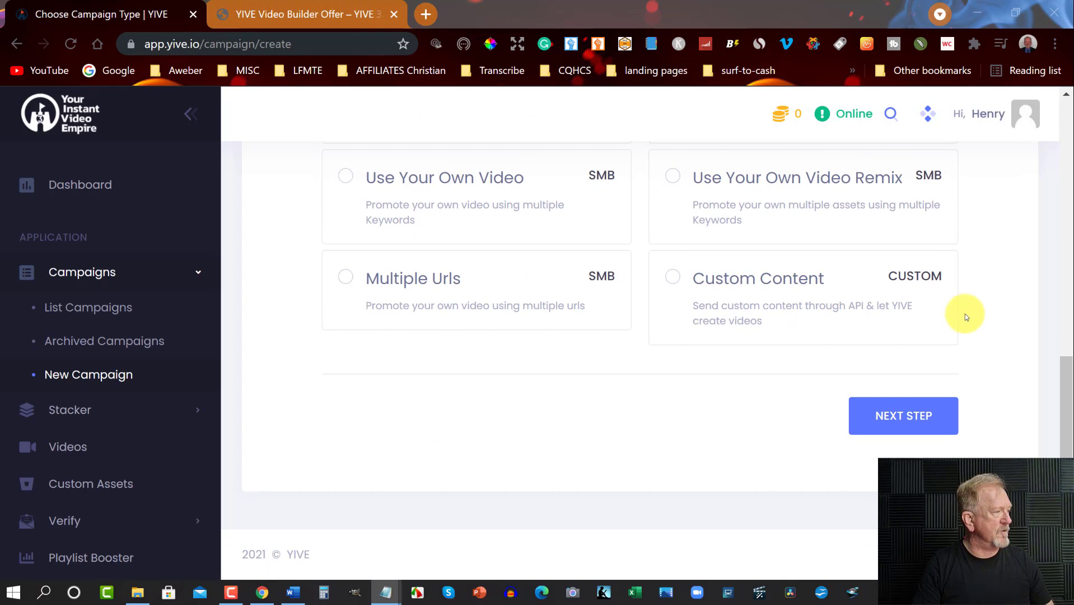
{"action": "left_click", "coordinate": [913, 415]}
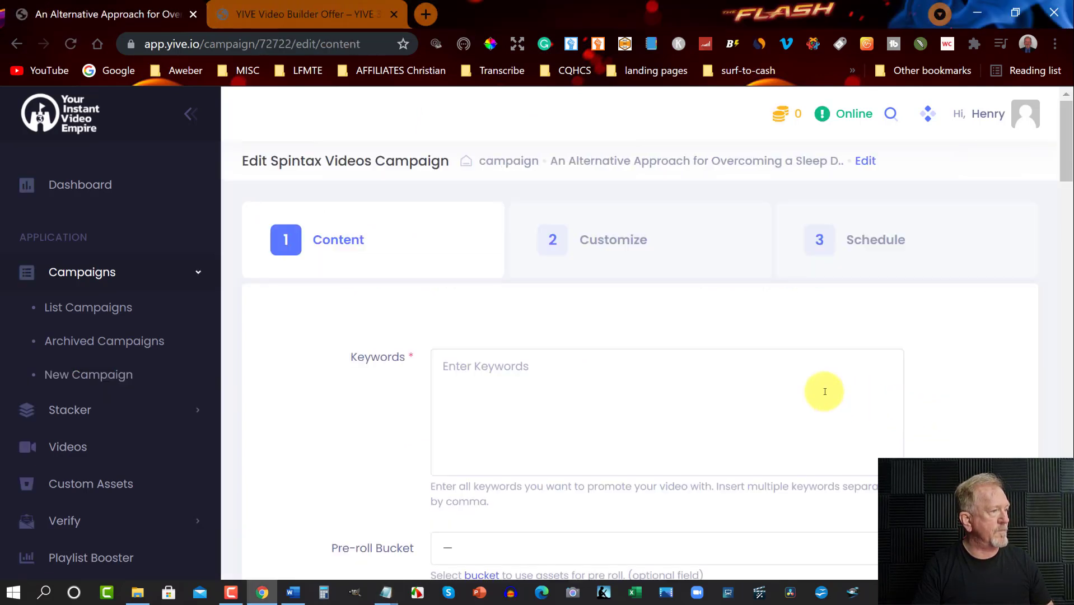
- Enter 'sleep disorder' as the campaign Keywords and check the empty Pre-roll Bucket list
{"action": "left_click", "coordinate": [443, 365]}
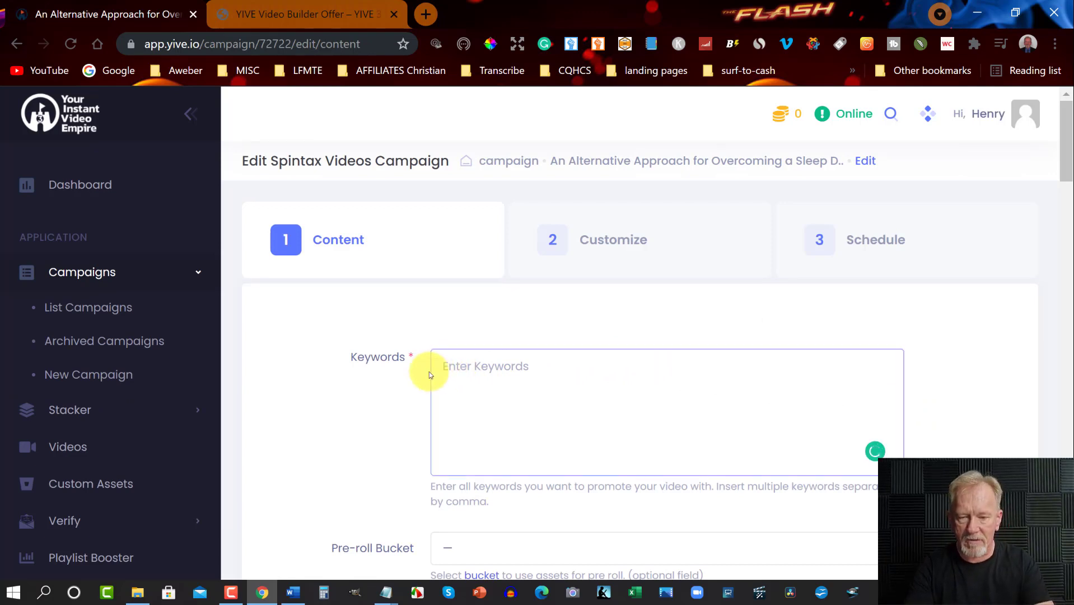
{"action": "type", "text": "sleep di"}
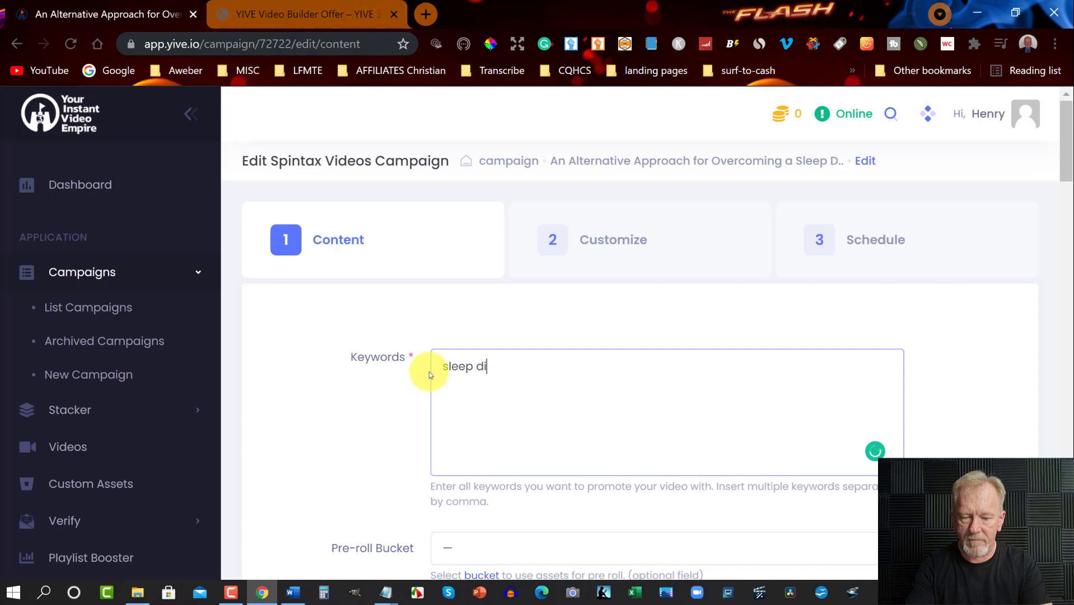
{"action": "type", "text": "sorder"}
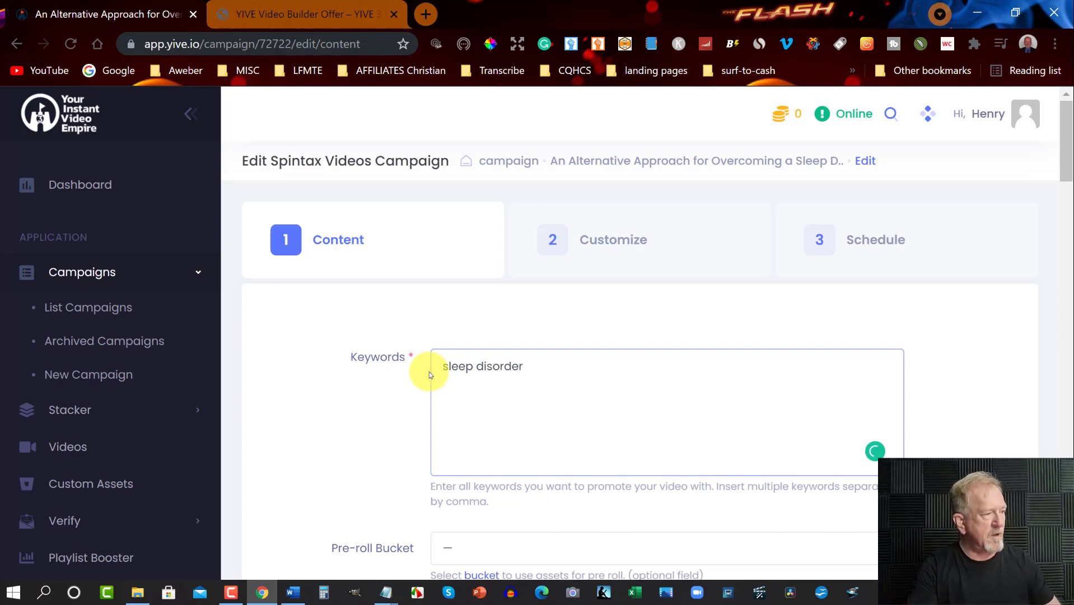
{"action": "scroll", "coordinate": [384, 422], "scroll_direction": "down", "scroll_amount": 3}
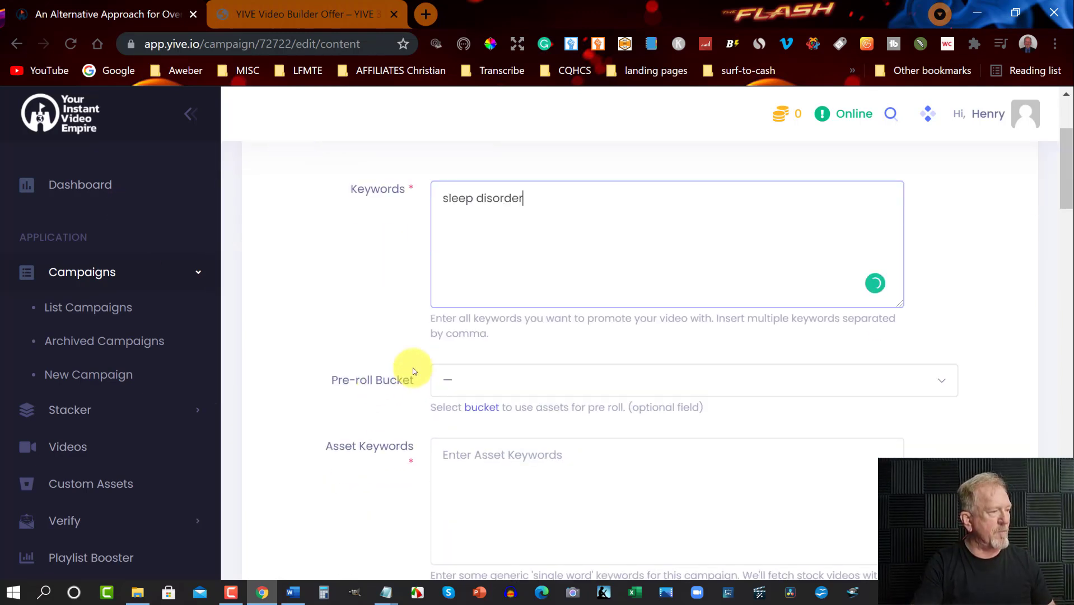
{"action": "left_click", "coordinate": [526, 381]}
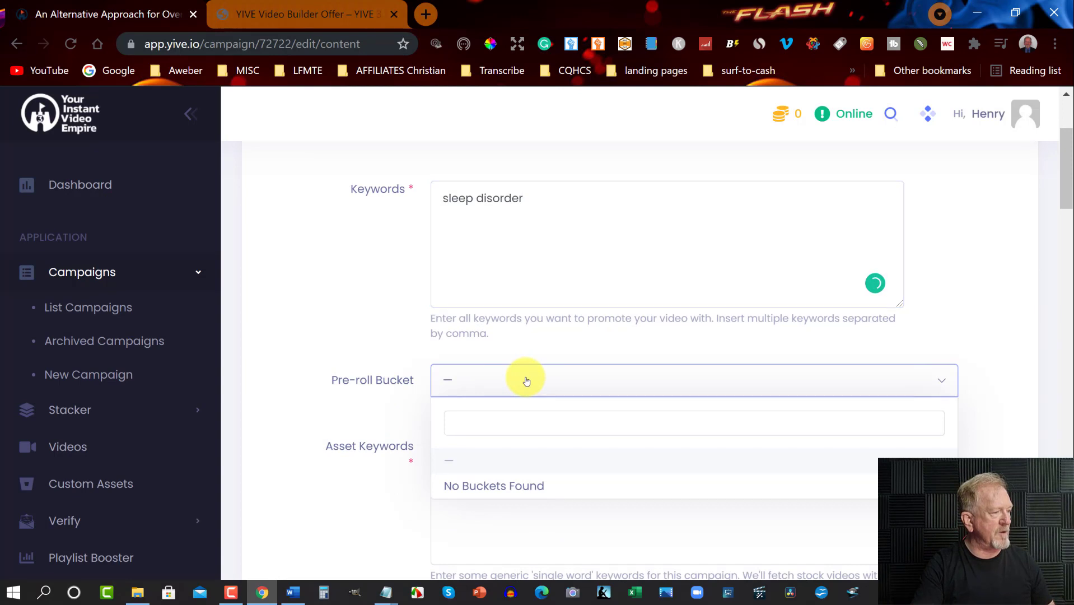
{"action": "left_click", "coordinate": [526, 381]}
- Enter Asset Keywords 'sleep disorder, sleeping, restful sleep'
{"action": "left_click", "coordinate": [469, 460]}
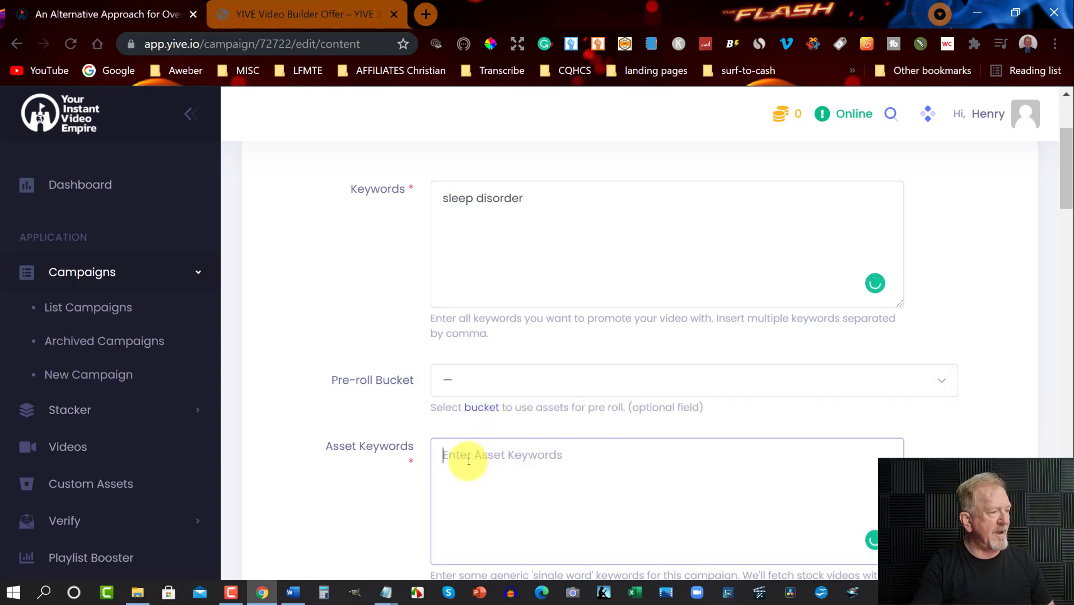
{"action": "scroll", "coordinate": [318, 314], "scroll_direction": "down", "scroll_amount": 3}
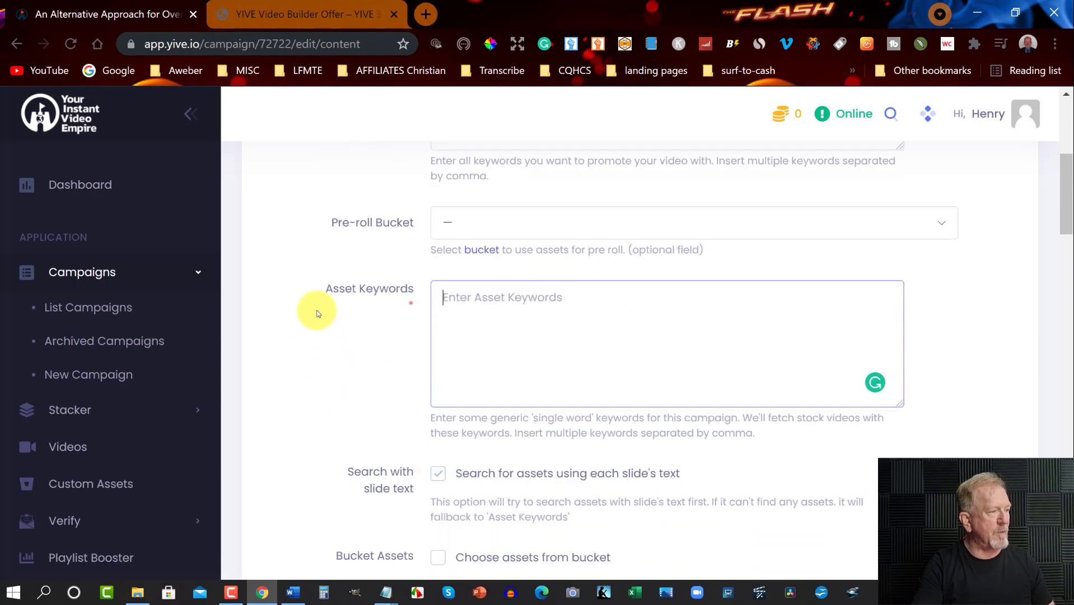
{"action": "type", "text": "sl"}
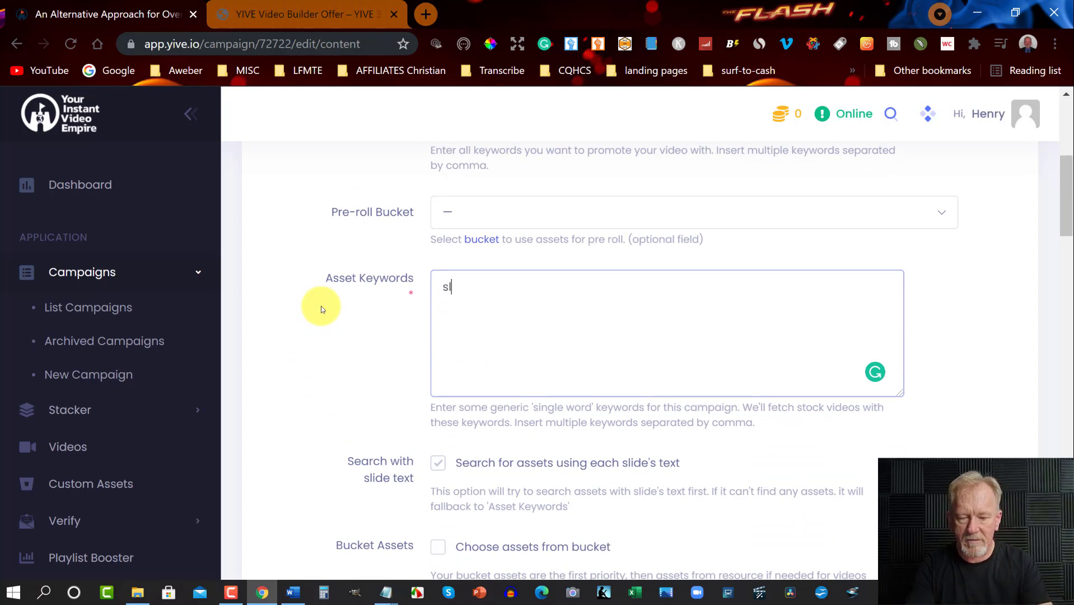
{"action": "type", "text": "eep "}
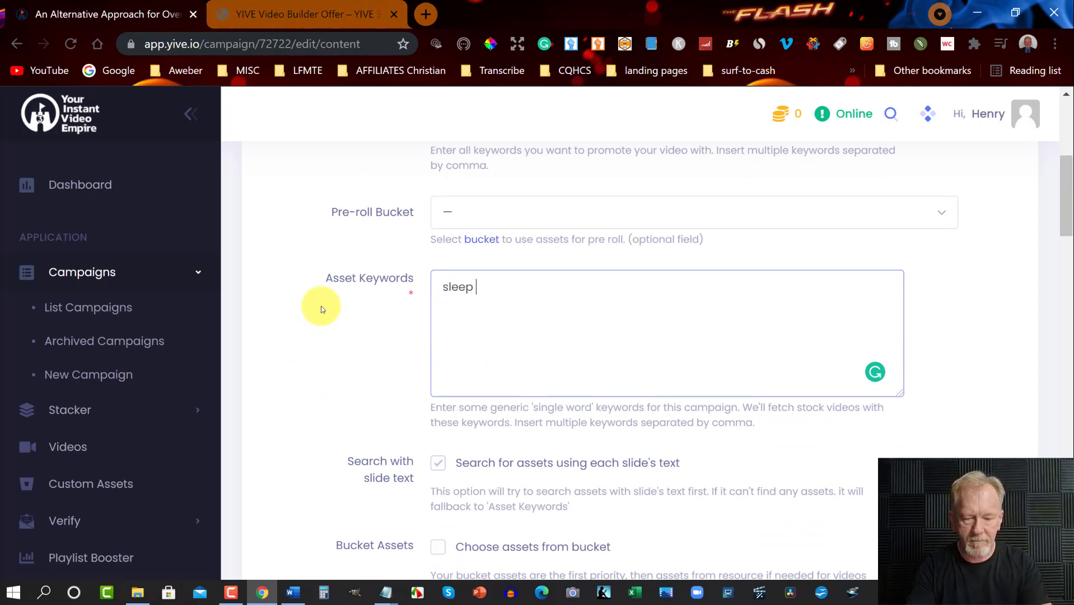
{"action": "type", "text": "disorde"}
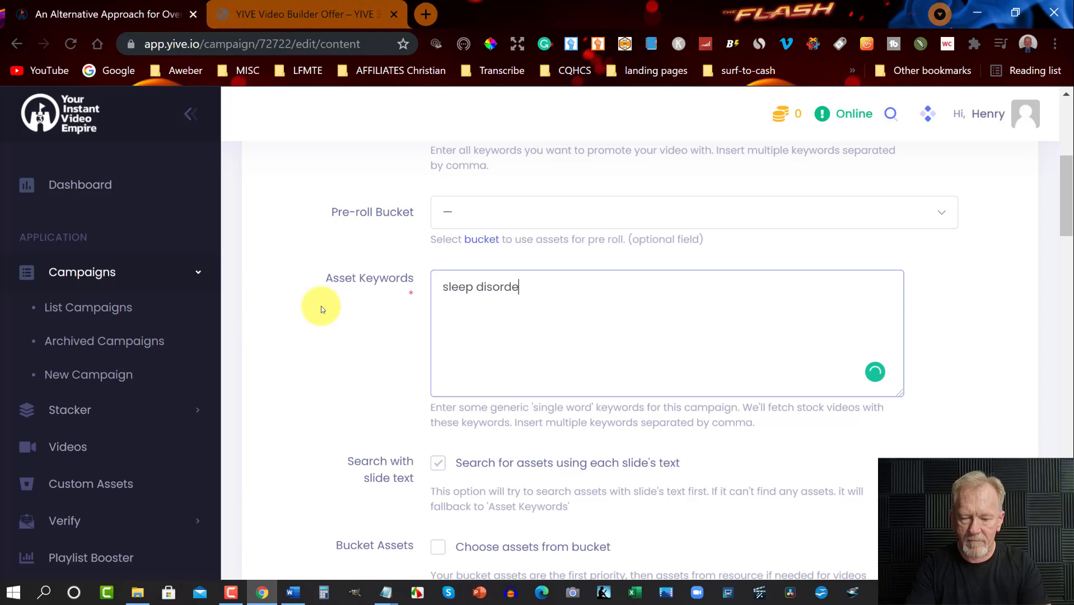
{"action": "type", "text": "r,"}
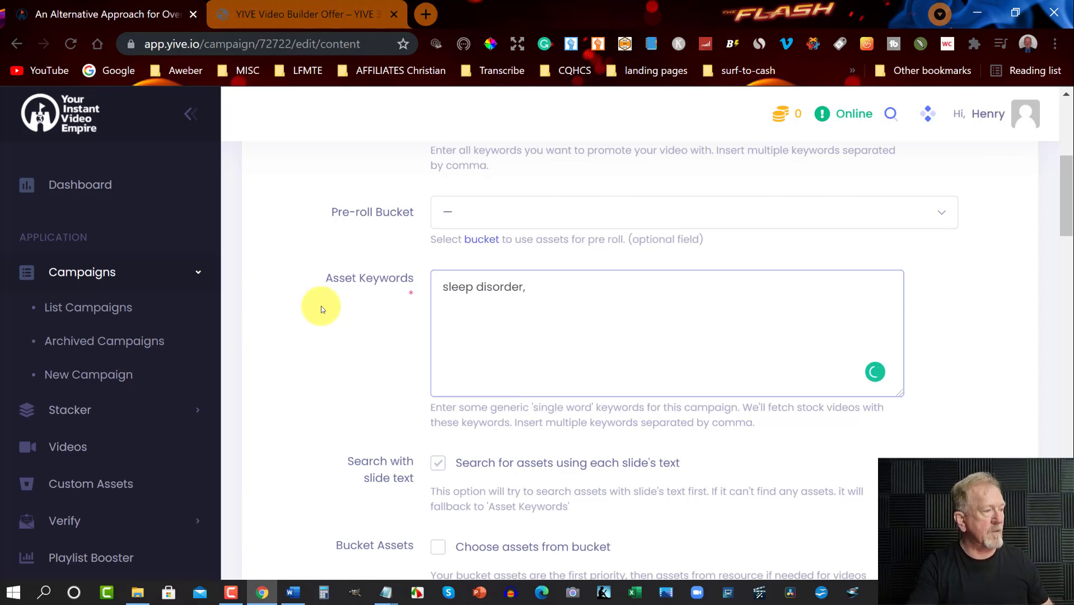
{"action": "type", "text": " sleeping"}
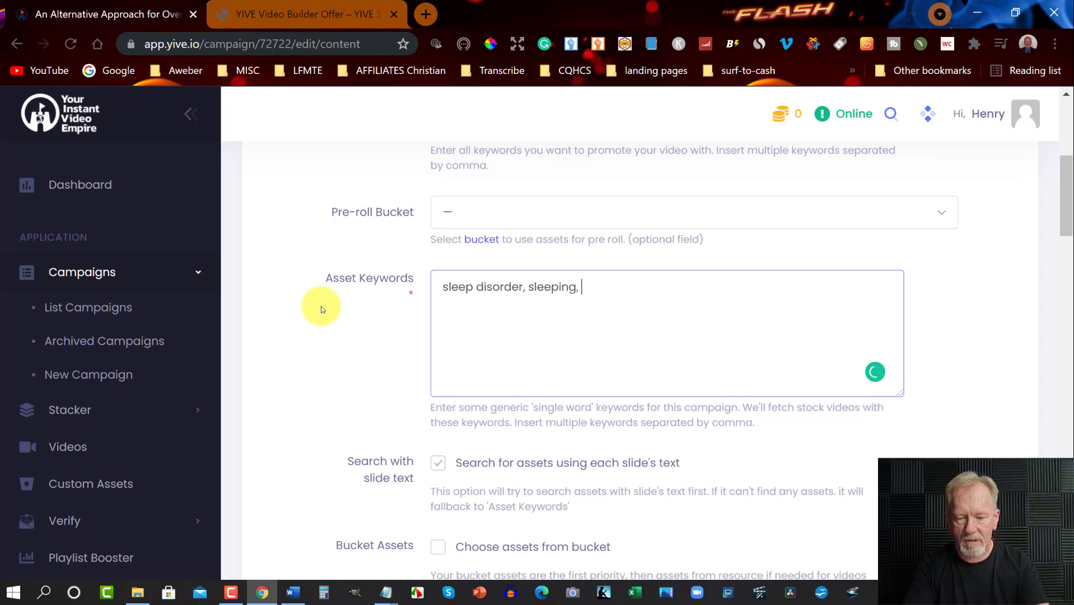
{"action": "type", "text": ", res"}
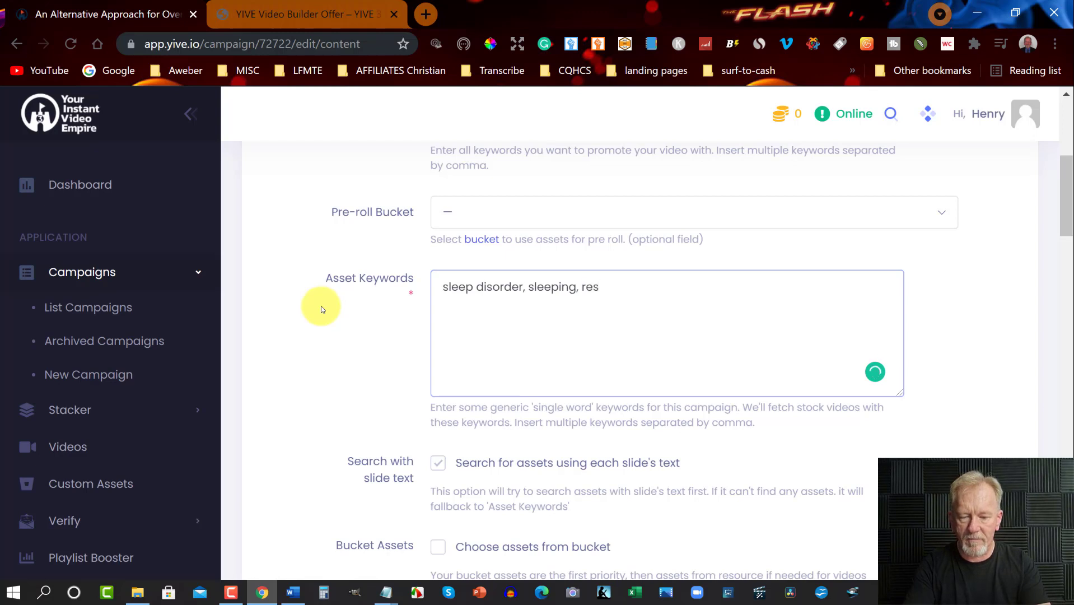
{"action": "type", "text": "tful sleep"}
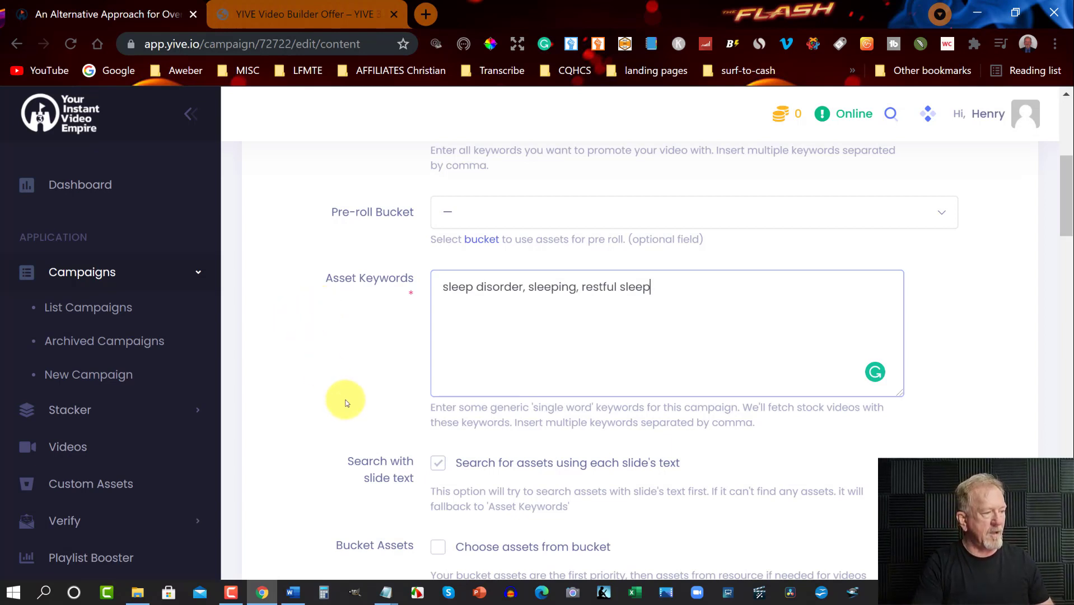
{"action": "scroll", "coordinate": [345, 395], "scroll_direction": "down", "scroll_amount": 2}
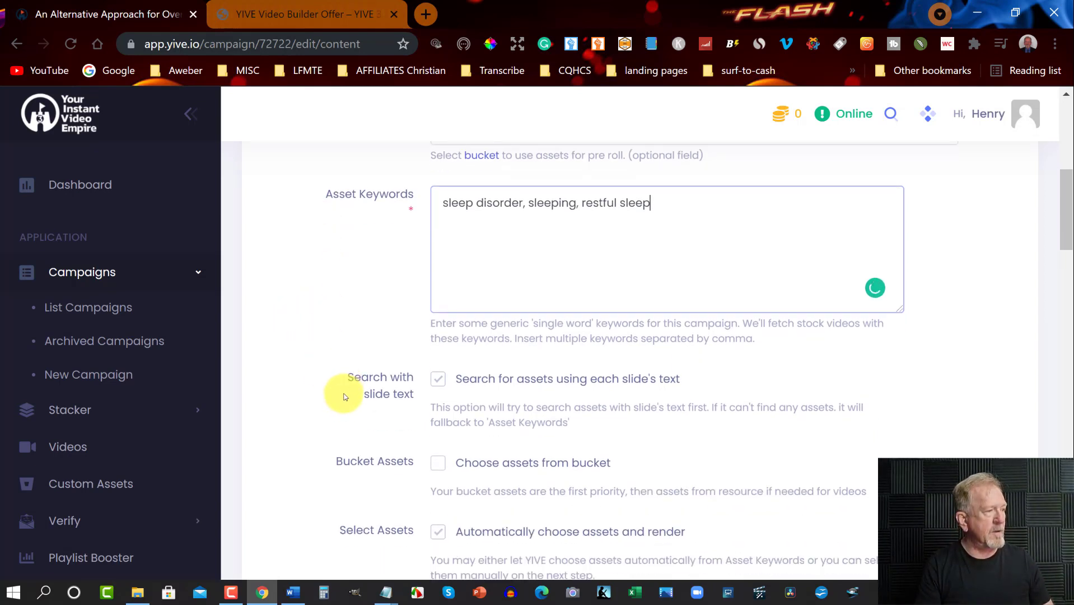
{"action": "scroll", "coordinate": [392, 364], "scroll_direction": "down", "scroll_amount": 1}
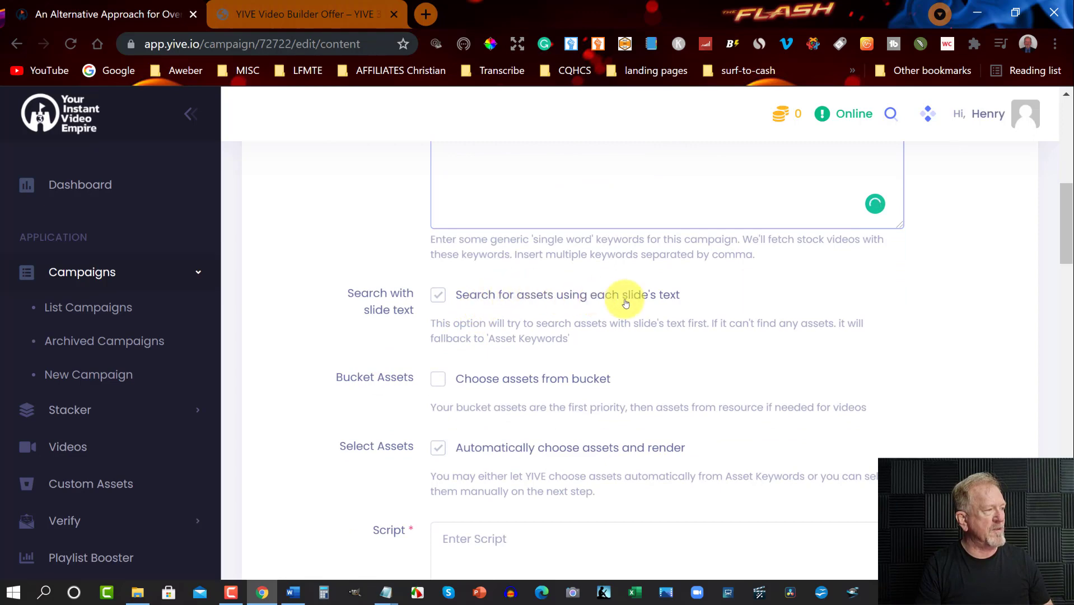
{"action": "scroll", "coordinate": [696, 307], "scroll_direction": "down", "scroll_amount": 3}
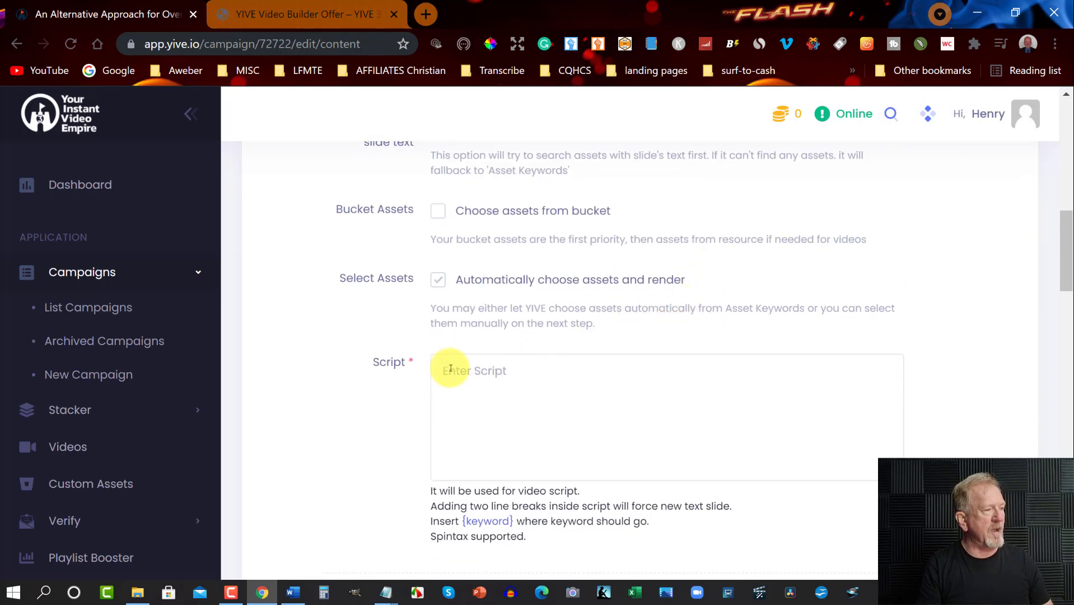
- Paste the prepared sleep-disorder narration into the Script field
{"action": "left_click", "coordinate": [451, 369]}
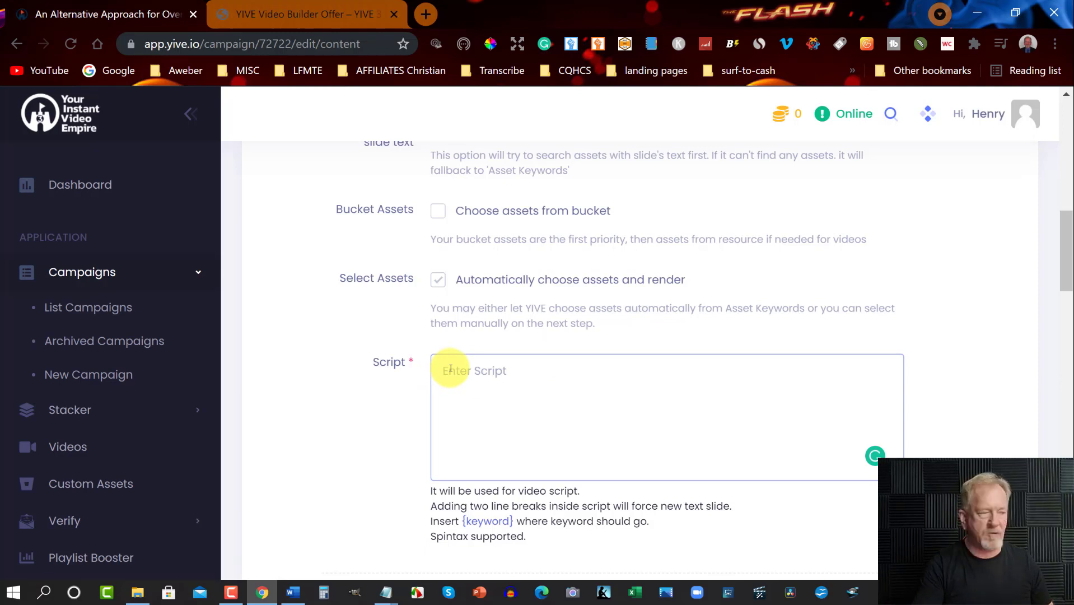
{"action": "type", "text": "Sensory techniques that people use to lessen the symptoms of their sleep disorder are hydrotherapy, and aroma therapy. The two main techniques included in hydrotherapy, which  means water therapy, are relaxing in an Epsom salt bath and a lymph stimulating footbath. Aroma therapy includes the use of therapeutic essential oils in baths, massage oils, room sprays, and simple inhalants."}
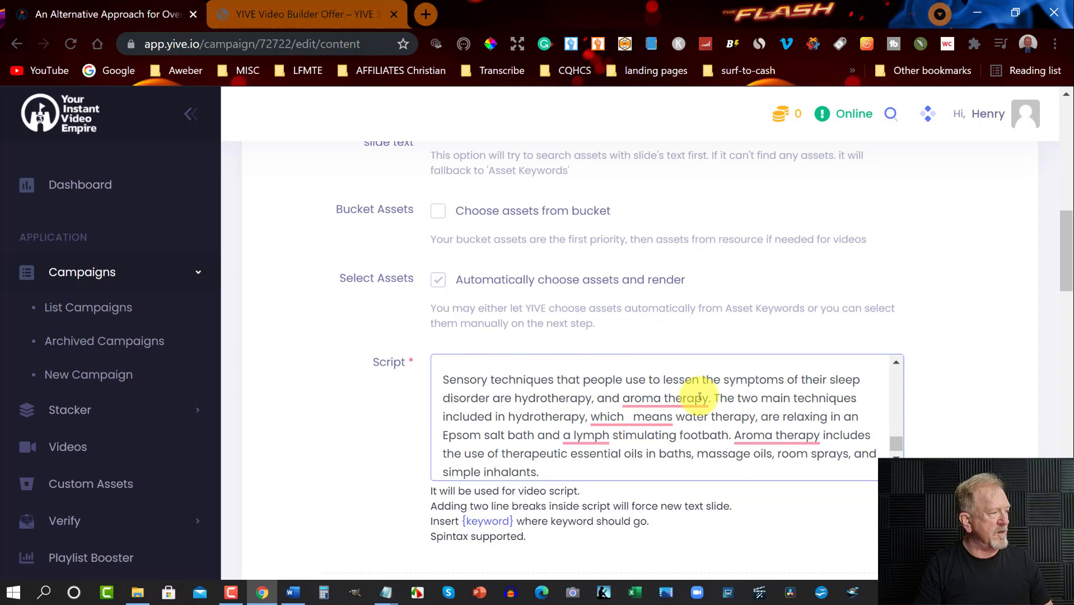
{"action": "scroll", "coordinate": [701, 396], "scroll_direction": "up", "scroll_amount": 3}
{"action": "scroll", "coordinate": [700, 396], "scroll_direction": "up", "scroll_amount": 5}
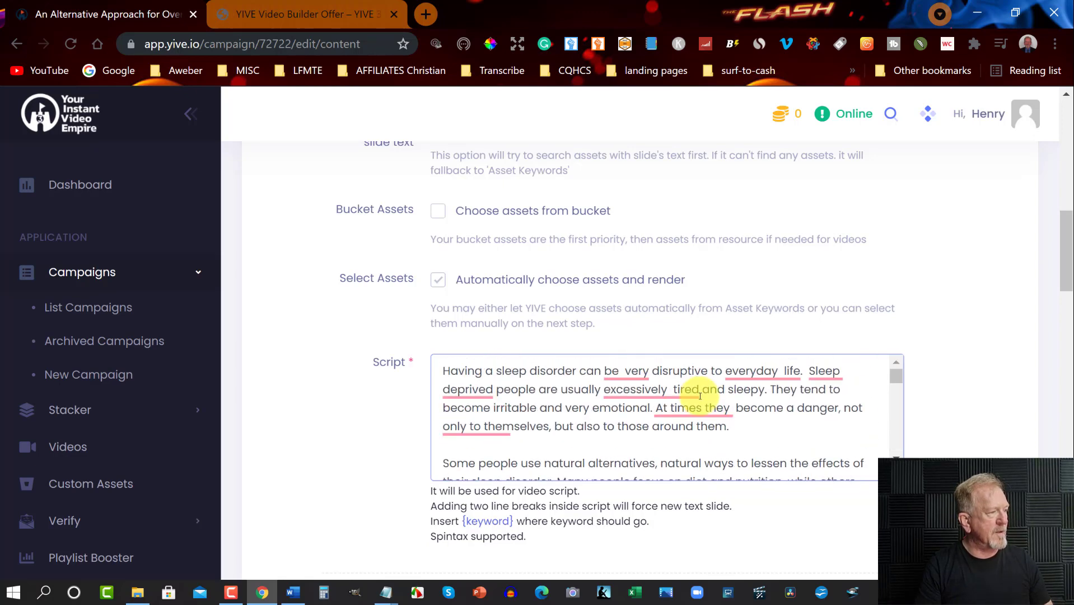
- Break the script into new slides at 'Sleep deprived', 'They tend' and 'At times'
{"action": "left_click", "coordinate": [809, 371]}
{"action": "key", "text": "Return"}
{"action": "key", "text": "Return"}
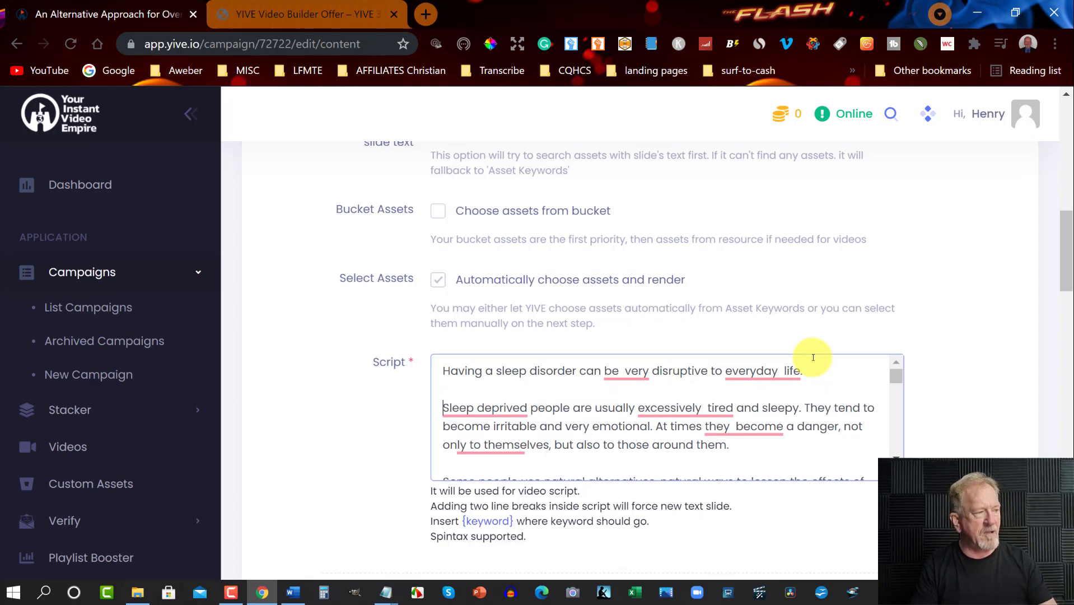
{"action": "mouse_move", "coordinate": [686, 408]}
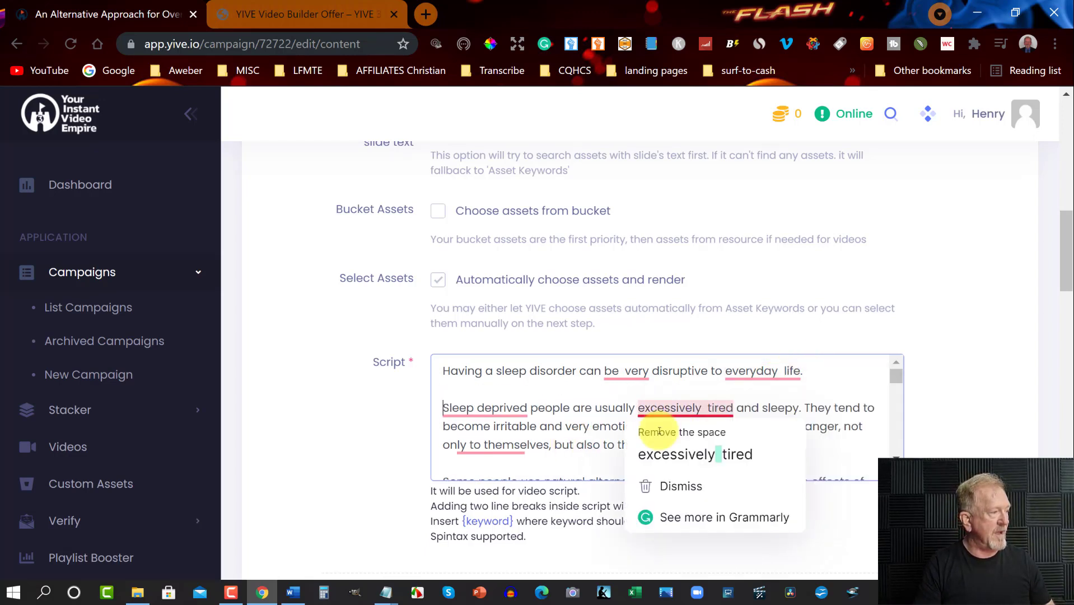
{"action": "left_click", "coordinate": [806, 407]}
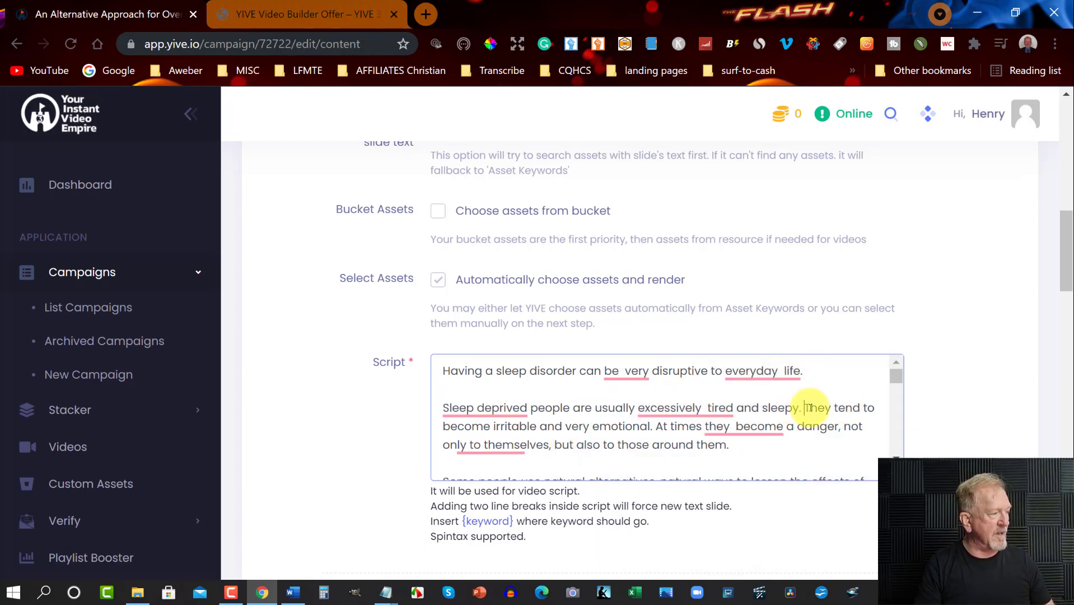
{"action": "key", "text": "Return"}
{"action": "key", "text": "Return"}
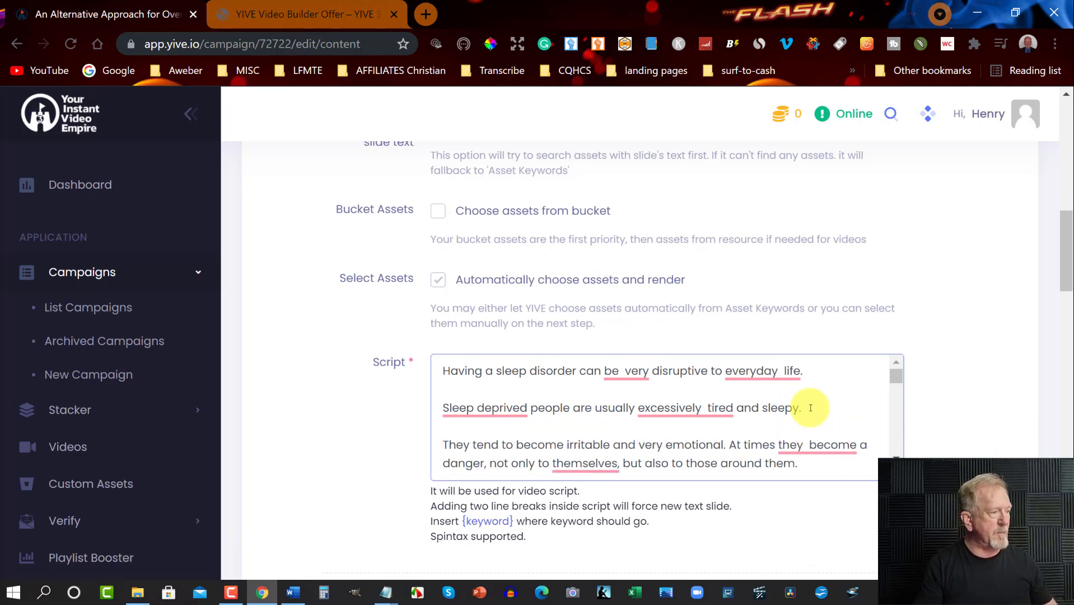
{"action": "left_click", "coordinate": [729, 445]}
{"action": "key", "text": "Return"}
{"action": "key", "text": "Return"}
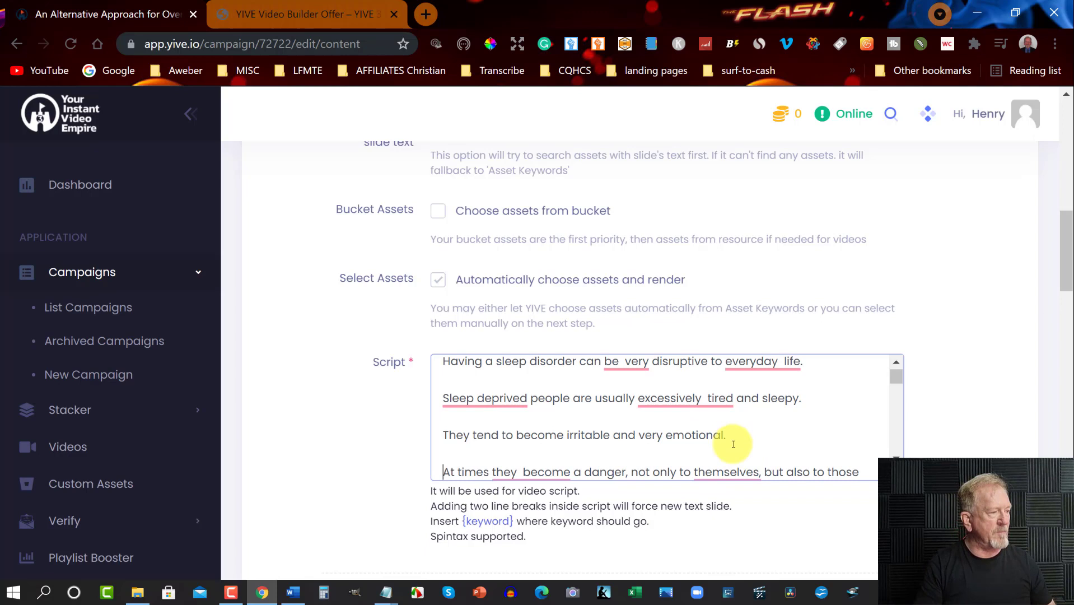
{"action": "scroll", "coordinate": [733, 443], "scroll_direction": "down", "scroll_amount": 2}
{"action": "scroll", "coordinate": [527, 432], "scroll_direction": "down", "scroll_amount": 1}
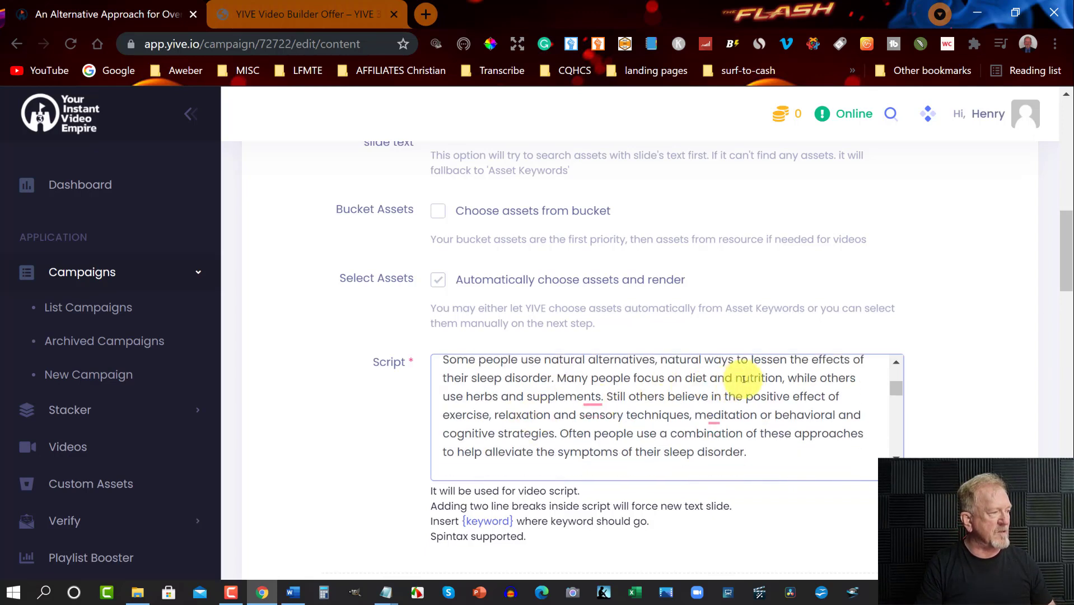
- Start new script paragraphs at 'Many people focus' and 'Still others'
{"action": "left_click", "coordinate": [558, 379]}
{"action": "key", "text": "Return"}
{"action": "key", "text": "Return"}
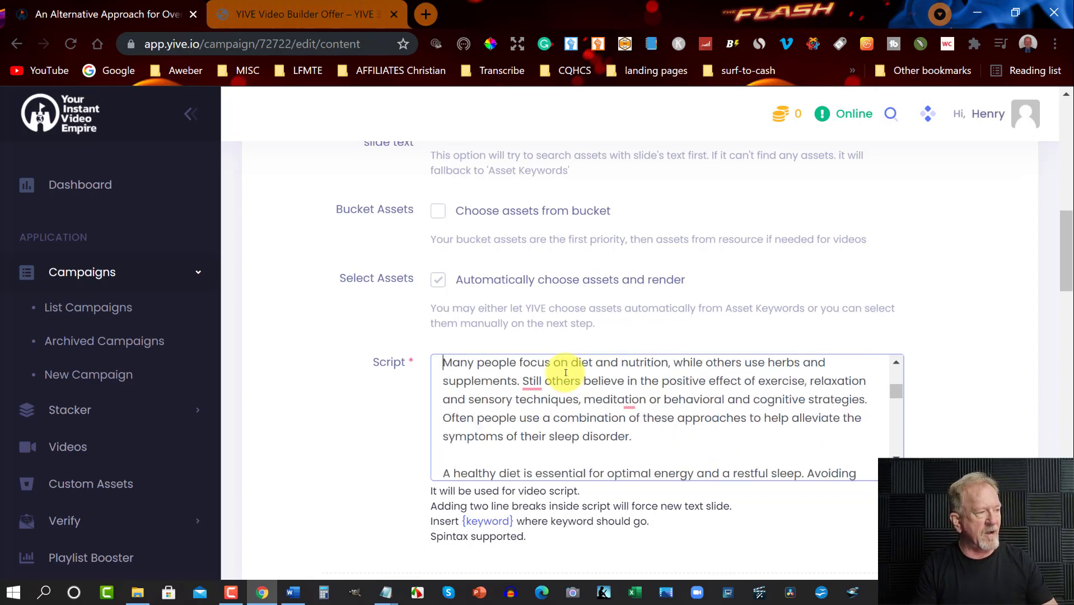
{"action": "scroll", "coordinate": [679, 398], "scroll_direction": "up", "scroll_amount": 2}
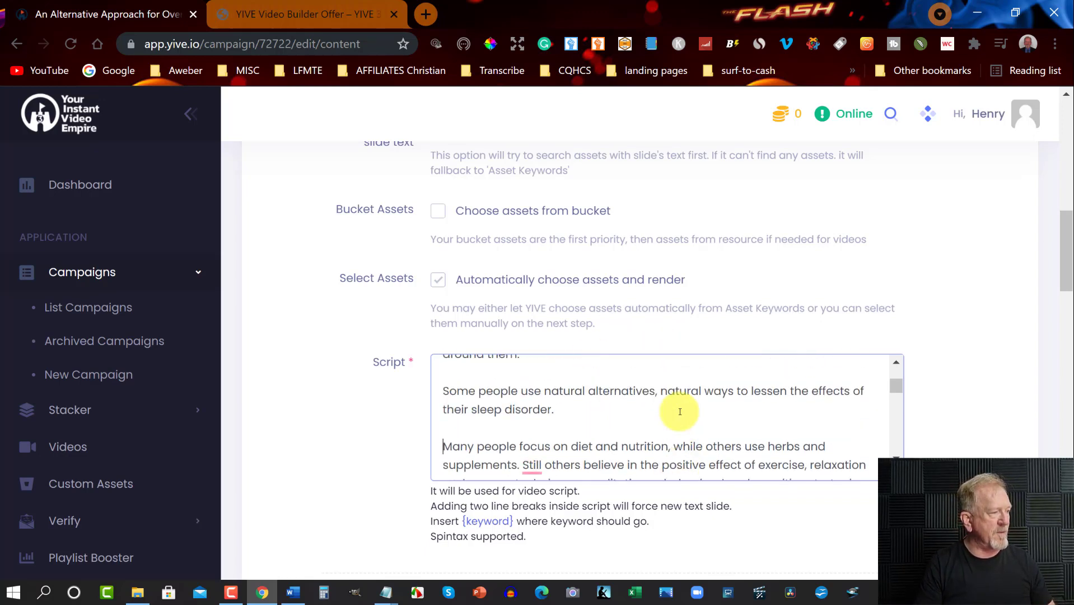
{"action": "scroll", "coordinate": [680, 412], "scroll_direction": "down", "scroll_amount": 2}
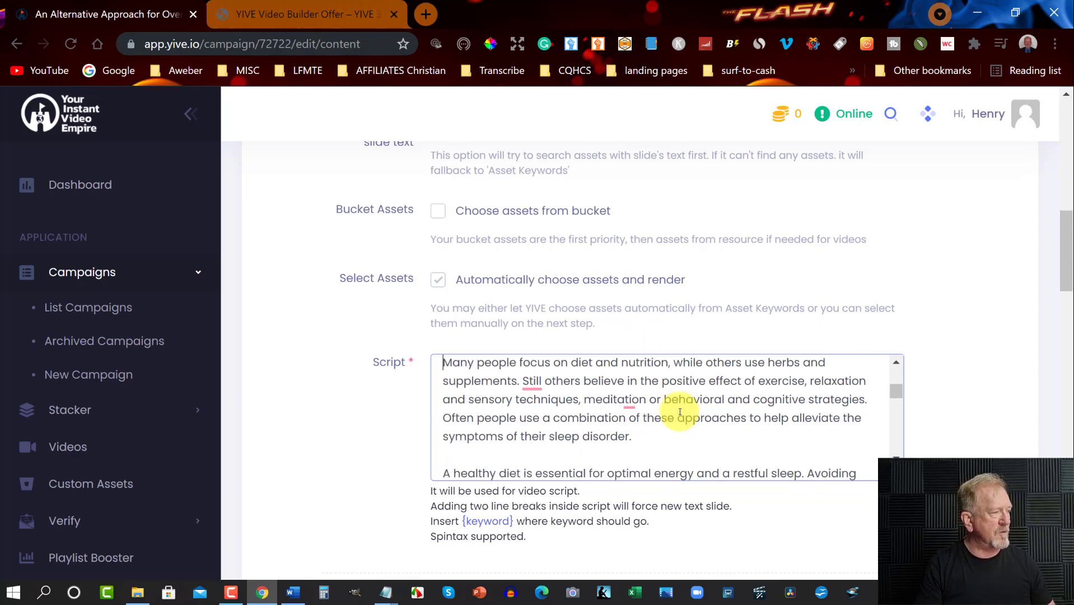
{"action": "left_click", "coordinate": [523, 381]}
{"action": "key", "text": "Return"}
{"action": "key", "text": "Return"}
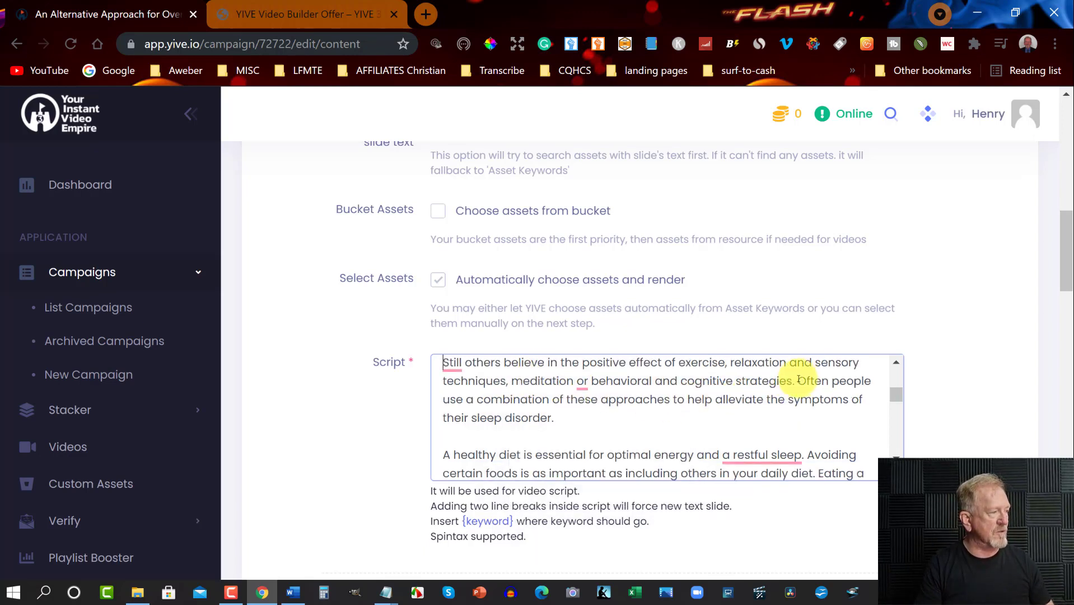
{"action": "scroll", "coordinate": [799, 379], "scroll_direction": "down", "scroll_amount": 1}
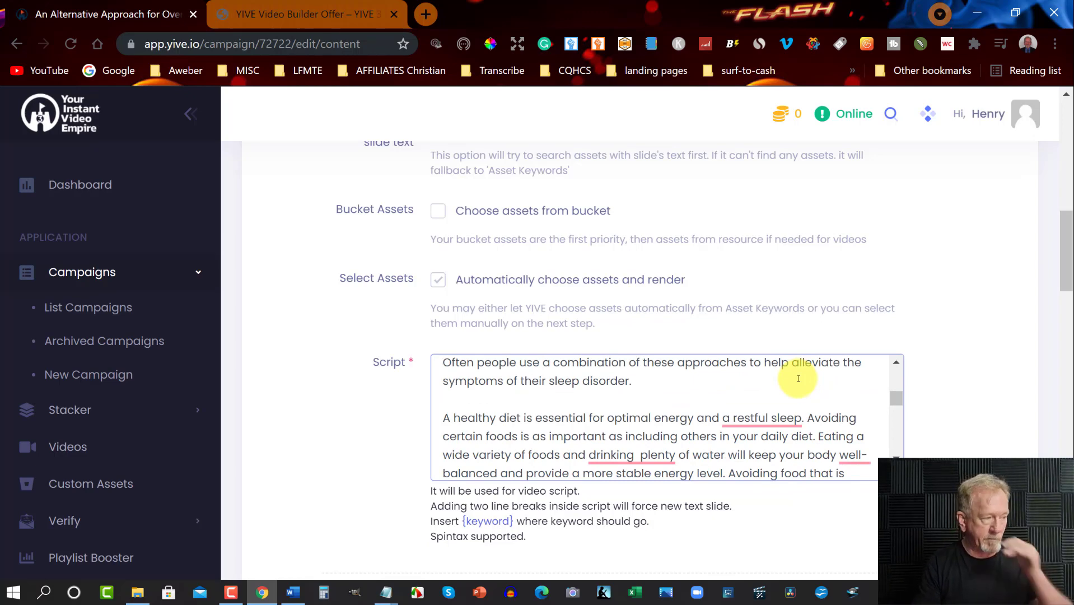
{"action": "scroll", "coordinate": [663, 254], "scroll_direction": "down", "scroll_amount": 5}
{"action": "scroll", "coordinate": [664, 255], "scroll_direction": "up", "scroll_amount": 10}
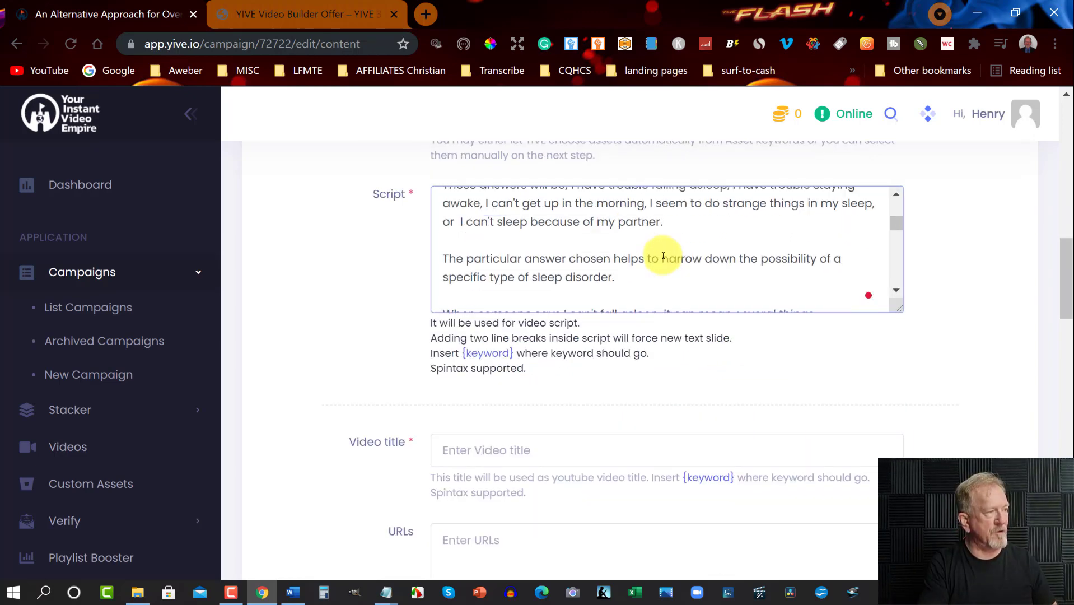
{"action": "scroll", "coordinate": [663, 256], "scroll_direction": "up", "scroll_amount": 3}
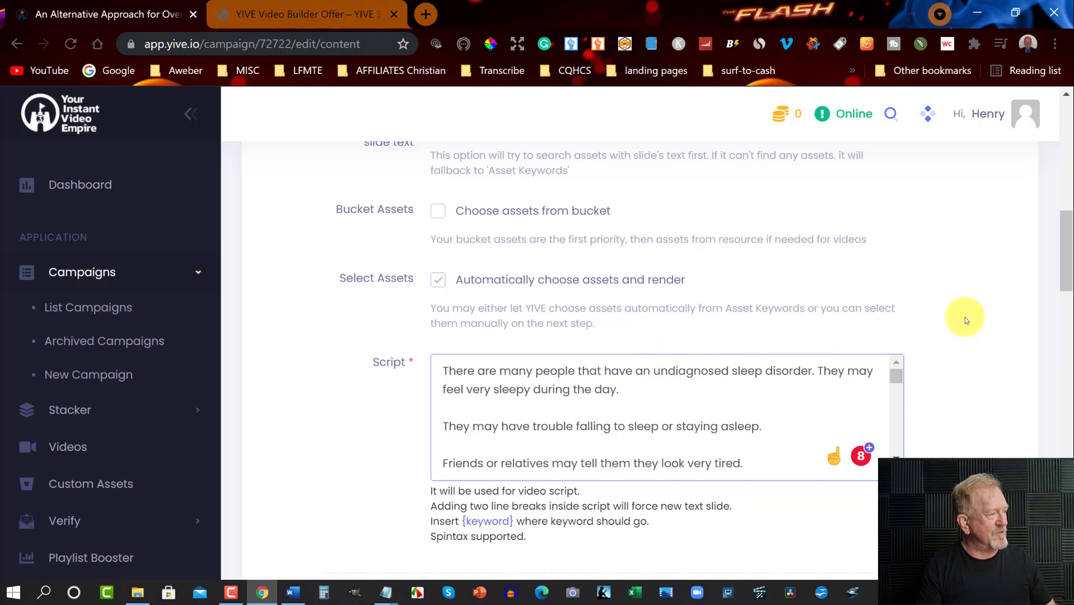
{"action": "scroll", "coordinate": [957, 322], "scroll_direction": "down", "scroll_amount": 1}
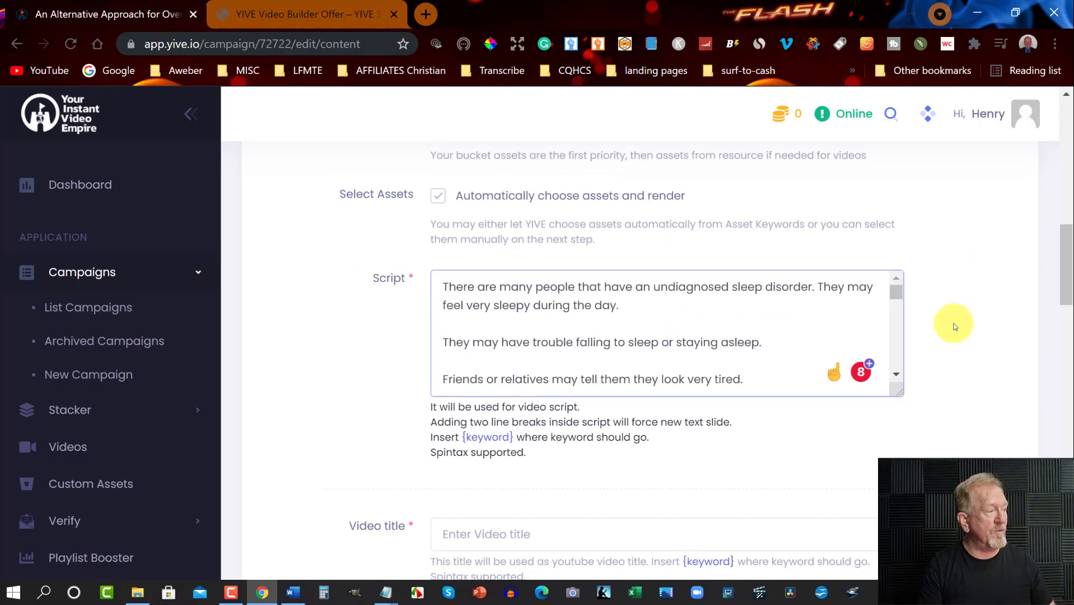
{"action": "scroll", "coordinate": [690, 335], "scroll_direction": "down", "scroll_amount": 10}
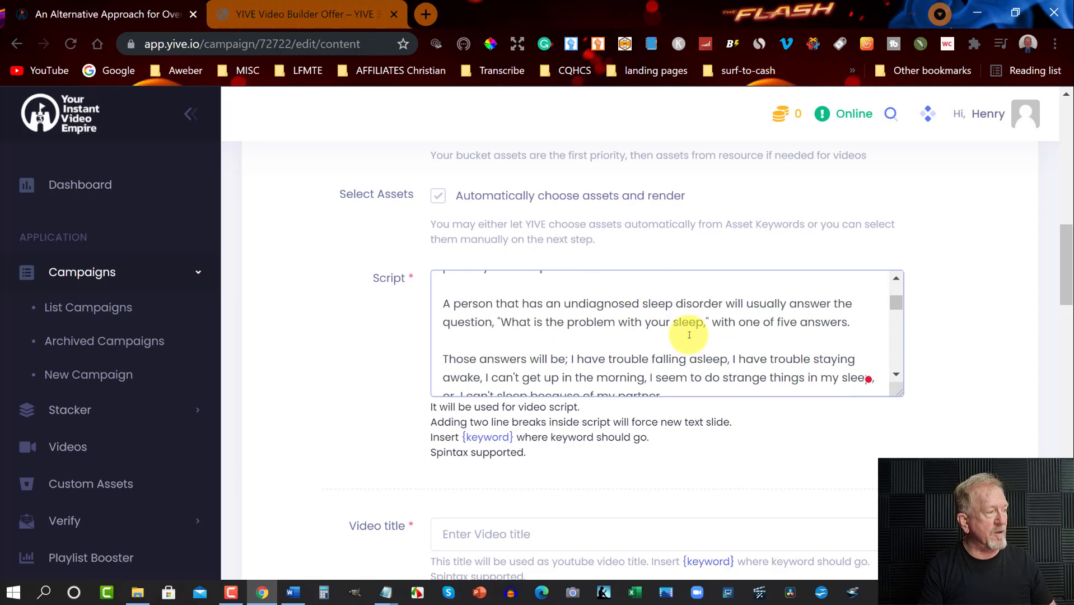
{"action": "scroll", "coordinate": [690, 335], "scroll_direction": "down", "scroll_amount": 10}
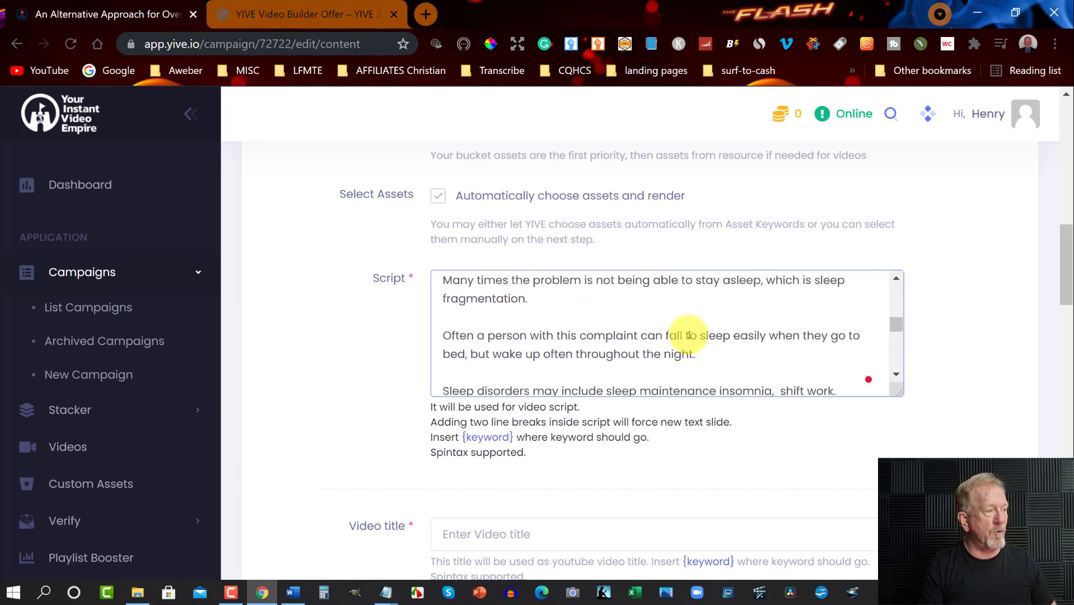
{"action": "scroll", "coordinate": [690, 335], "scroll_direction": "down", "scroll_amount": 8}
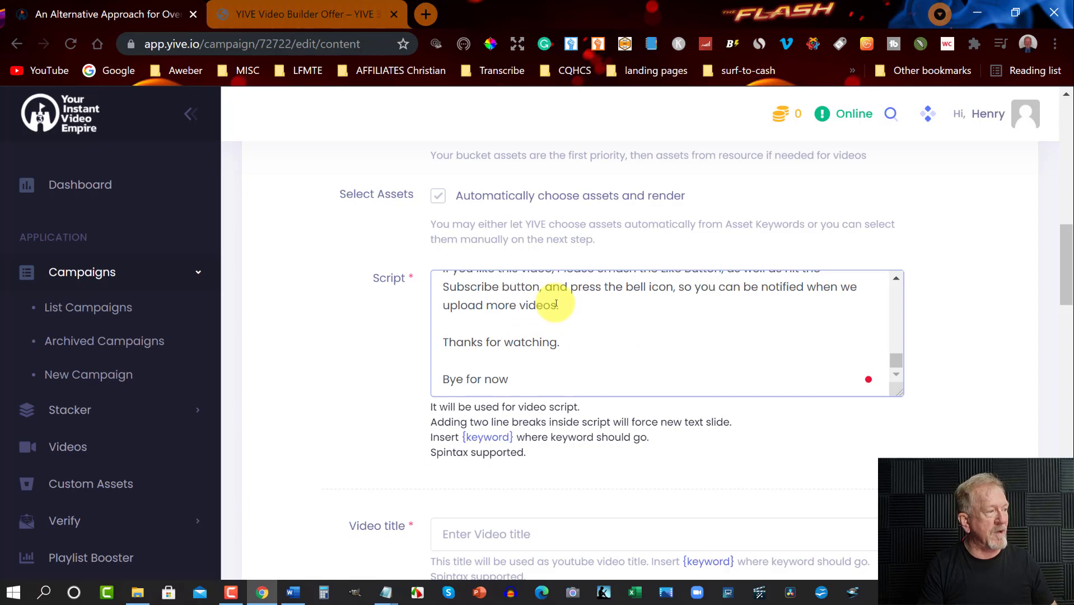
{"action": "scroll", "coordinate": [556, 304], "scroll_direction": "up", "scroll_amount": 2}
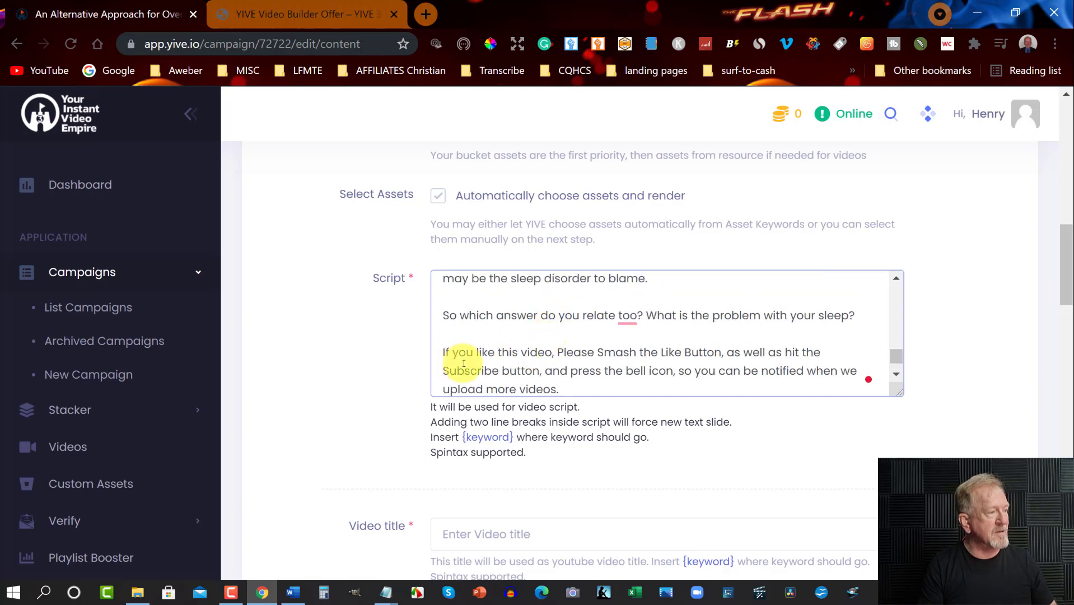
{"action": "scroll", "coordinate": [559, 350], "scroll_direction": "down", "scroll_amount": 2}
{"action": "scroll", "coordinate": [569, 319], "scroll_direction": "down", "scroll_amount": 1}
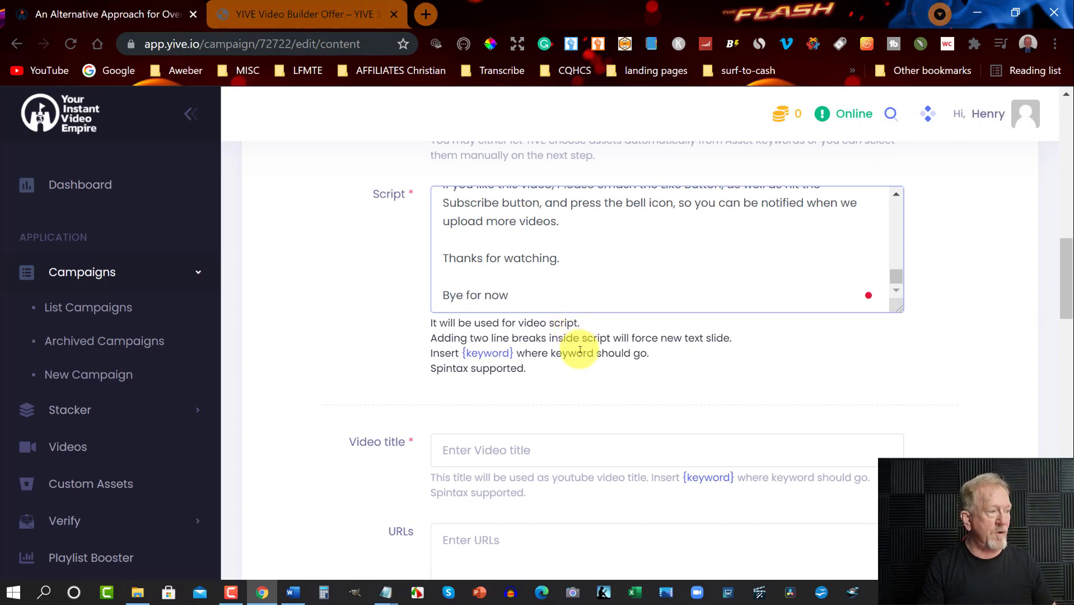
{"action": "scroll", "coordinate": [577, 348], "scroll_direction": "down", "scroll_amount": 1}
- Paste 'How to Tell If You Have a Sleep Disorder' into the Video title field
{"action": "left_click", "coordinate": [521, 367]}
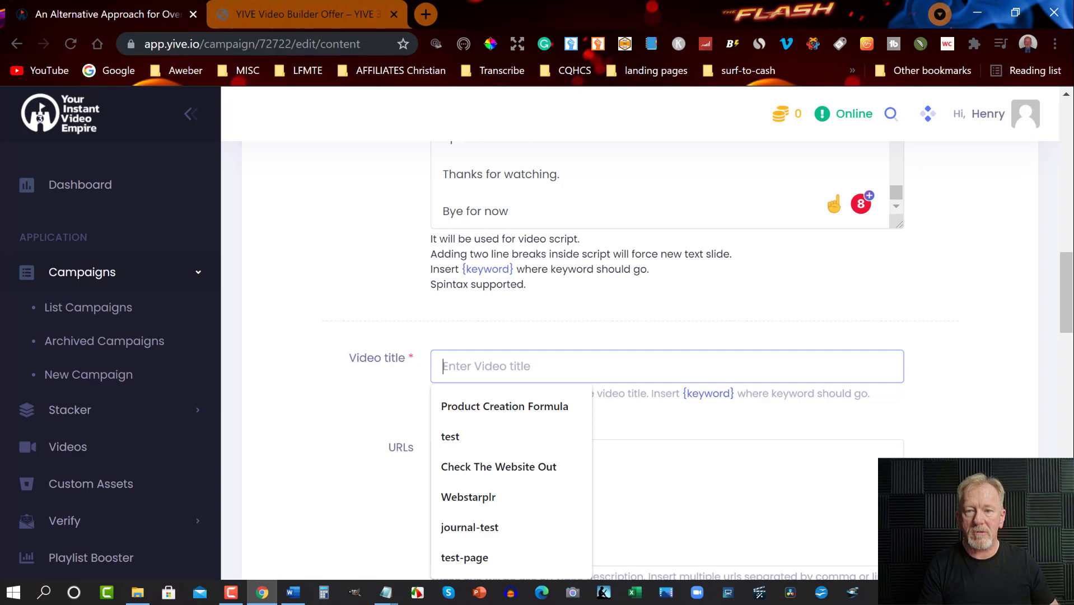
{"action": "key", "text": "alt+Tab"}
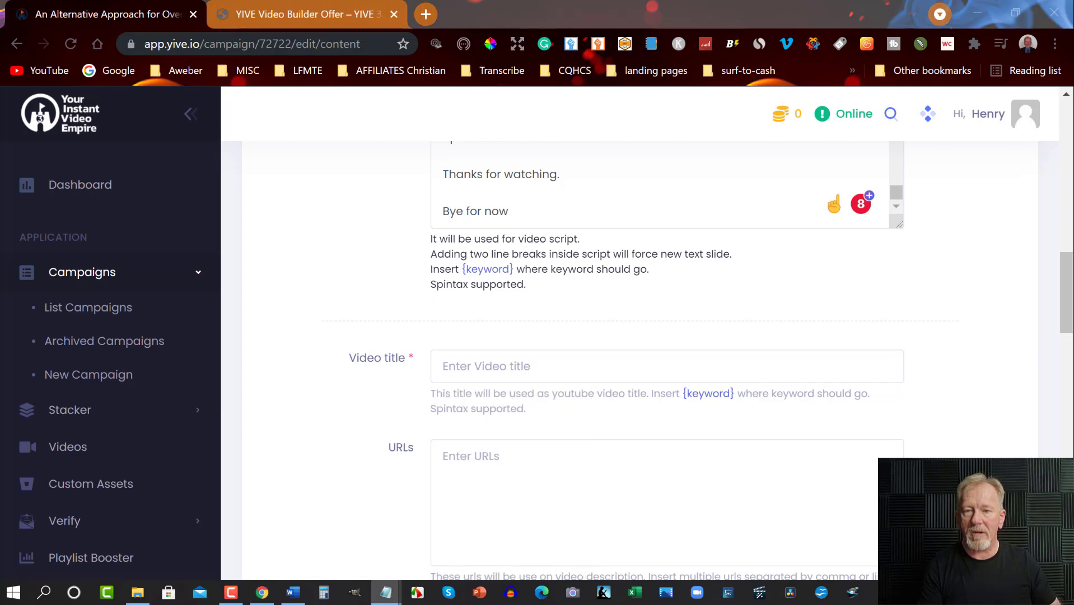
{"action": "left_click", "coordinate": [474, 359]}
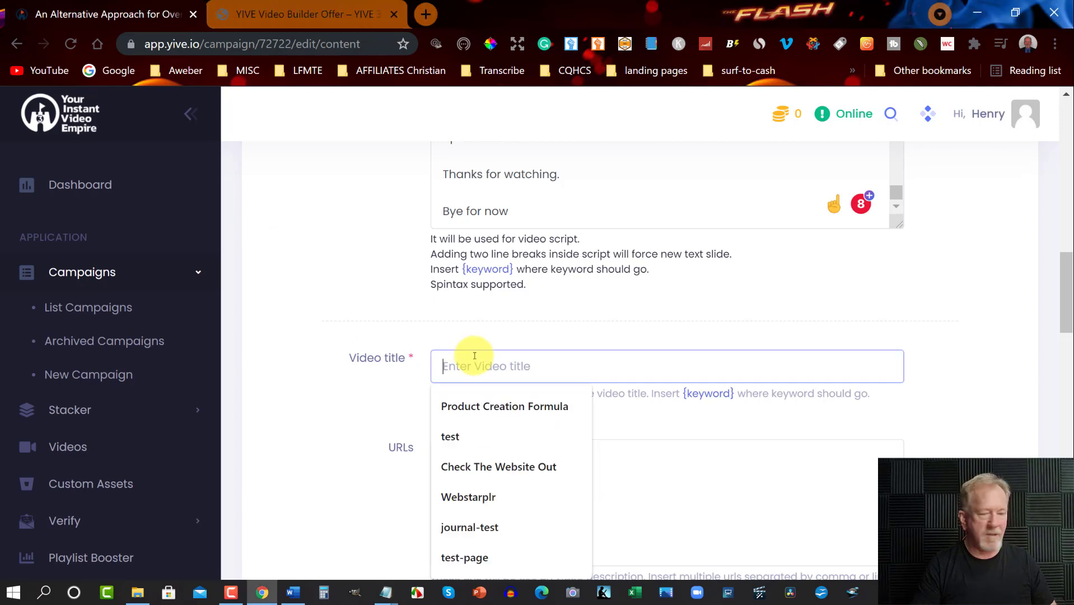
{"action": "type", "text": "How to Tell If You Have a Sleep Disorder"}
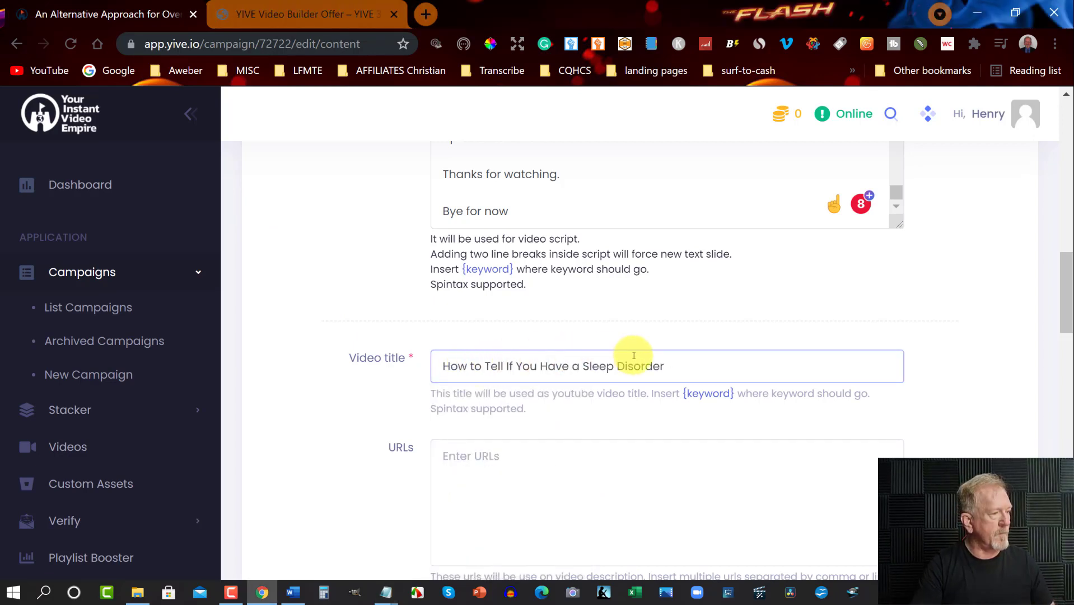
- Enter 'sleep disorder' as the video description
{"action": "scroll", "coordinate": [634, 355], "scroll_direction": "down", "scroll_amount": 2}
{"action": "scroll", "coordinate": [470, 379], "scroll_direction": "down", "scroll_amount": 2}
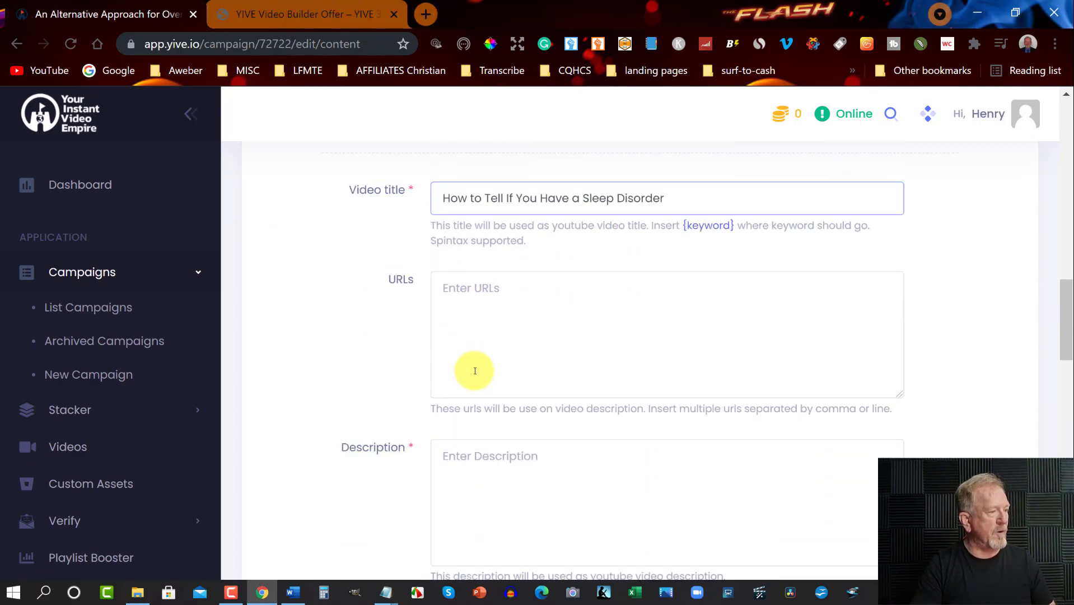
{"action": "left_click", "coordinate": [456, 454]}
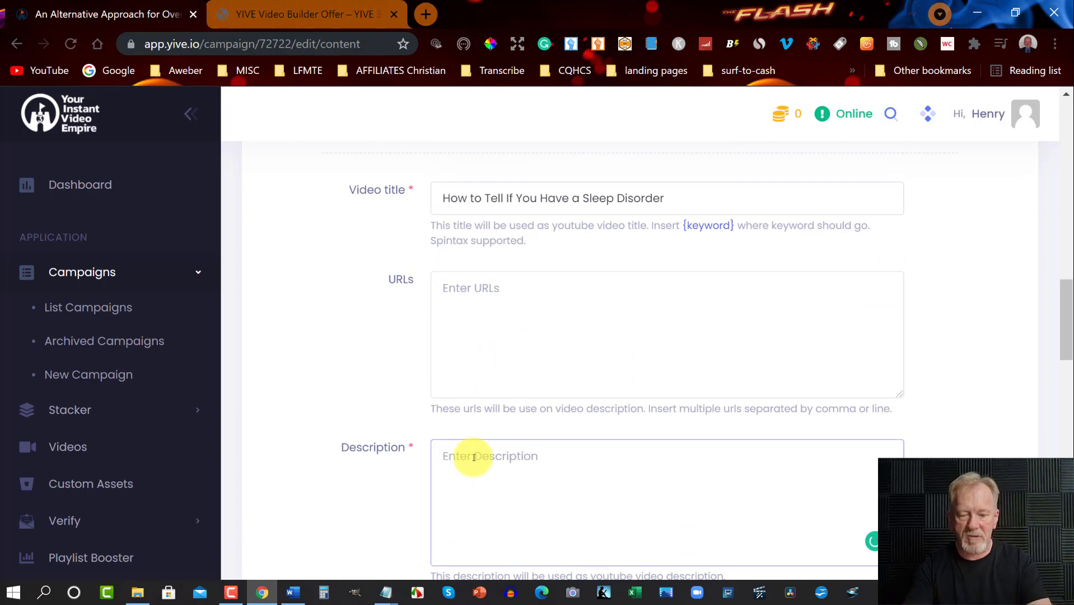
{"action": "type", "text": "sleep "}
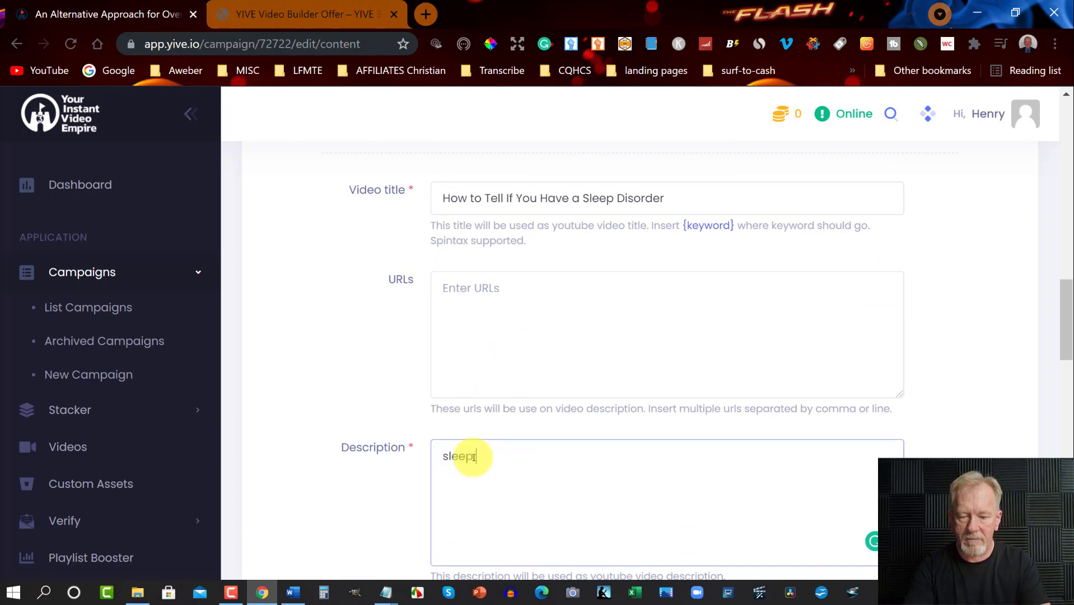
{"action": "type", "text": "disorder"}
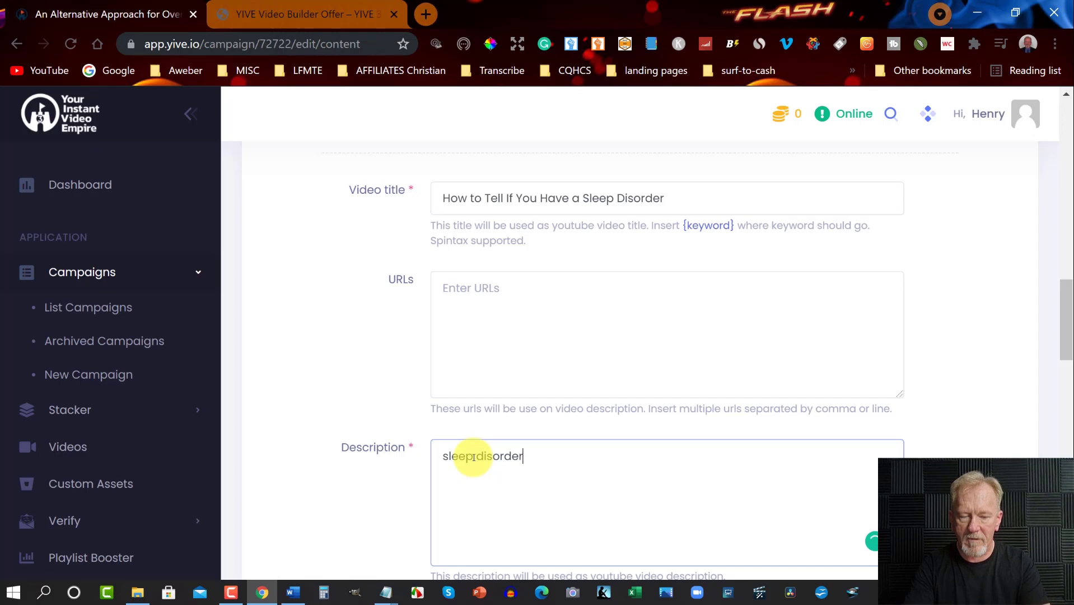
{"action": "left_click", "coordinate": [474, 457]}
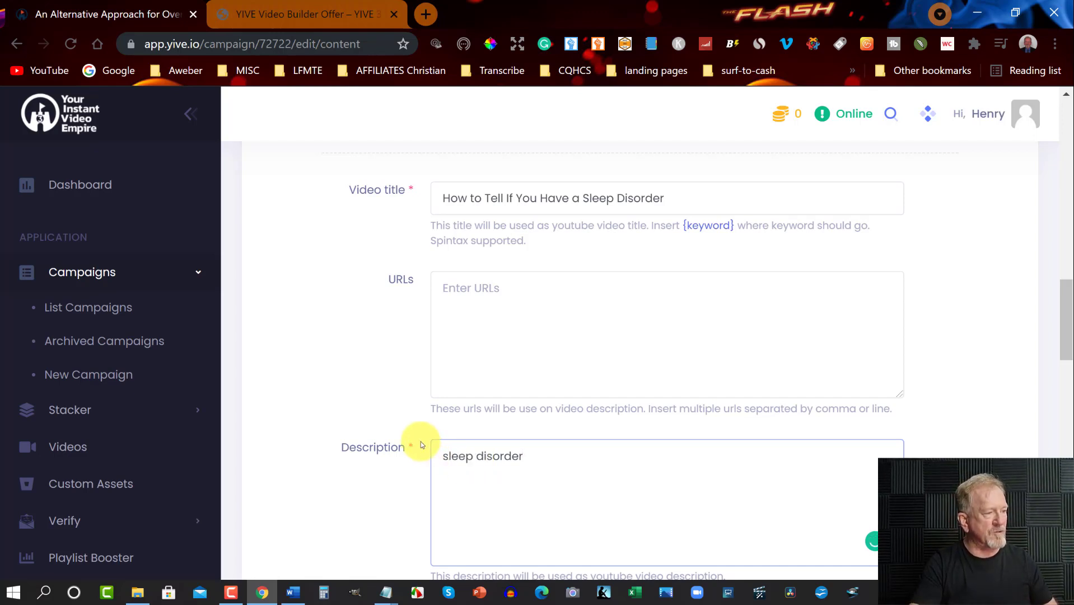
- Enter 'sleep disorder' in the Tags field
{"action": "scroll", "coordinate": [599, 412], "scroll_direction": "down", "scroll_amount": 6}
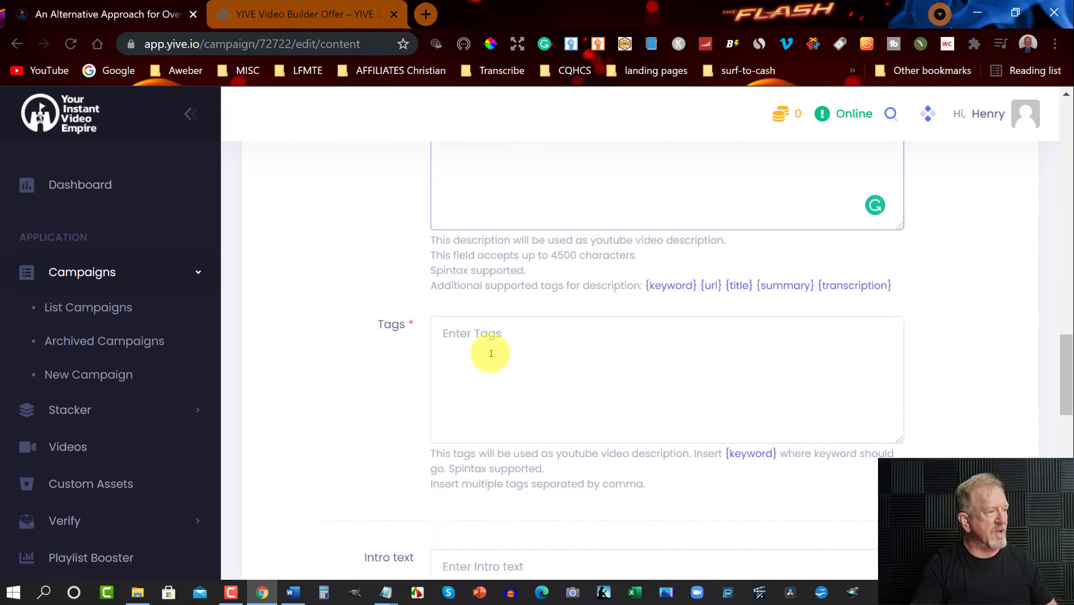
{"action": "left_click", "coordinate": [448, 330]}
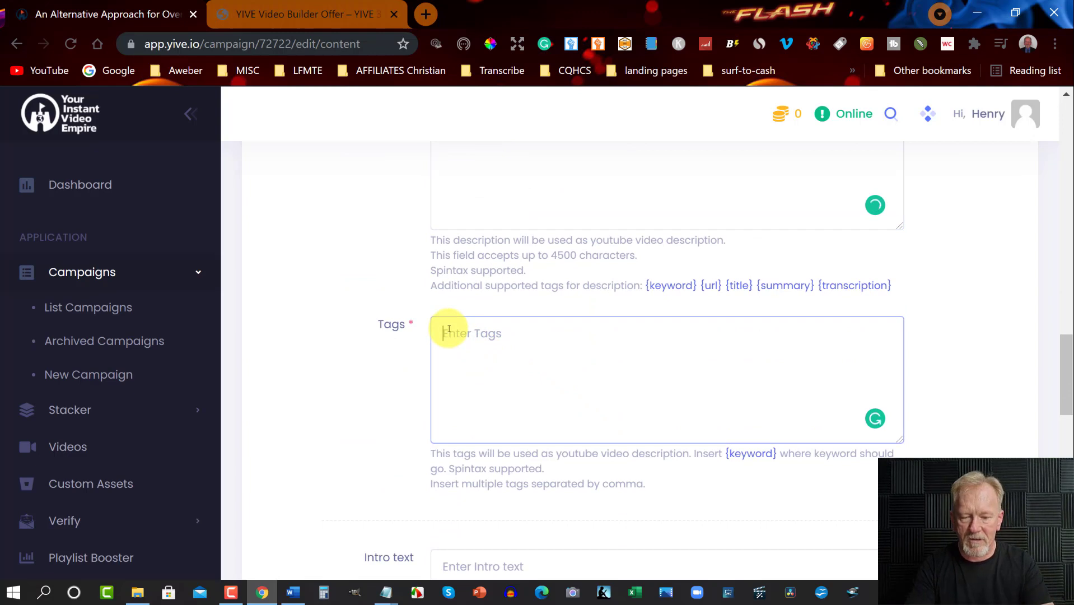
{"action": "type", "text": "sleep disorder"}
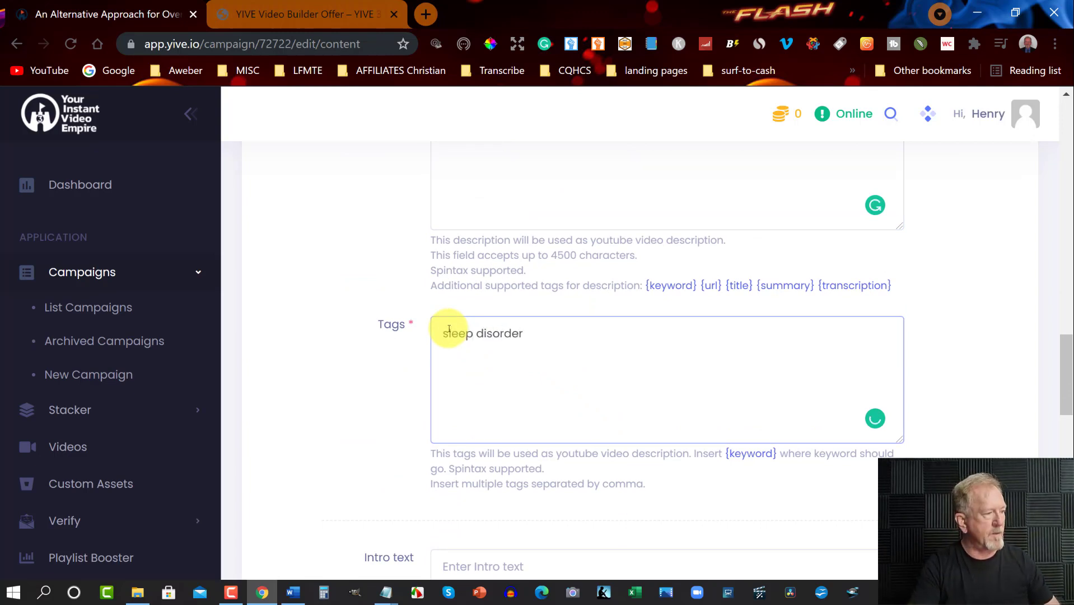
{"action": "scroll", "coordinate": [463, 305], "scroll_direction": "down", "scroll_amount": 5}
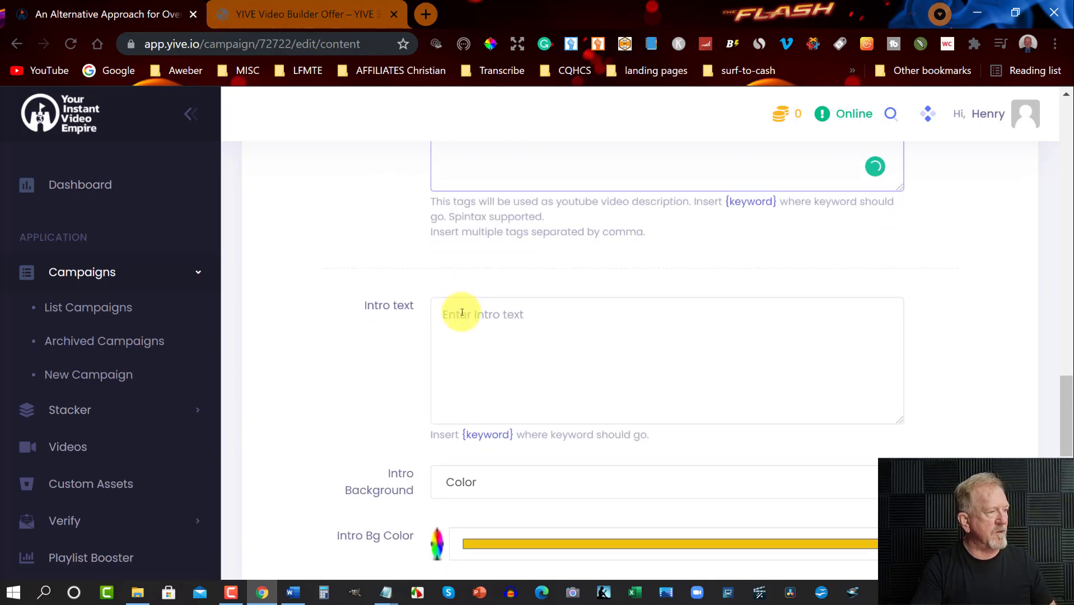
- Shift the intro background colour toward orange in its colour chooser
{"action": "scroll", "coordinate": [462, 312], "scroll_direction": "down", "scroll_amount": 2}
{"action": "scroll", "coordinate": [463, 313], "scroll_direction": "down", "scroll_amount": 2}
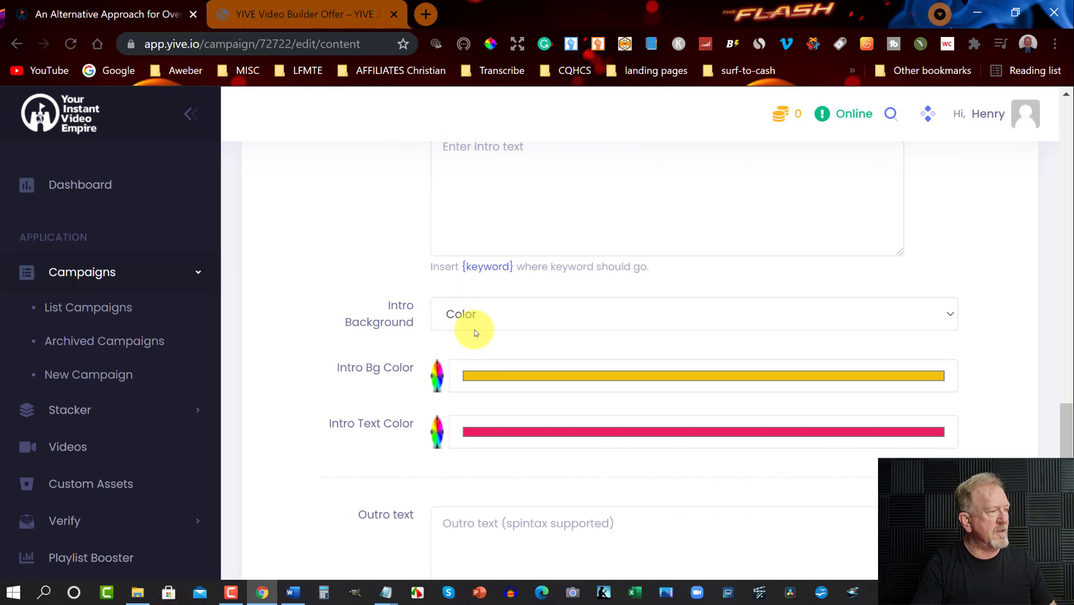
{"action": "left_click", "coordinate": [478, 378]}
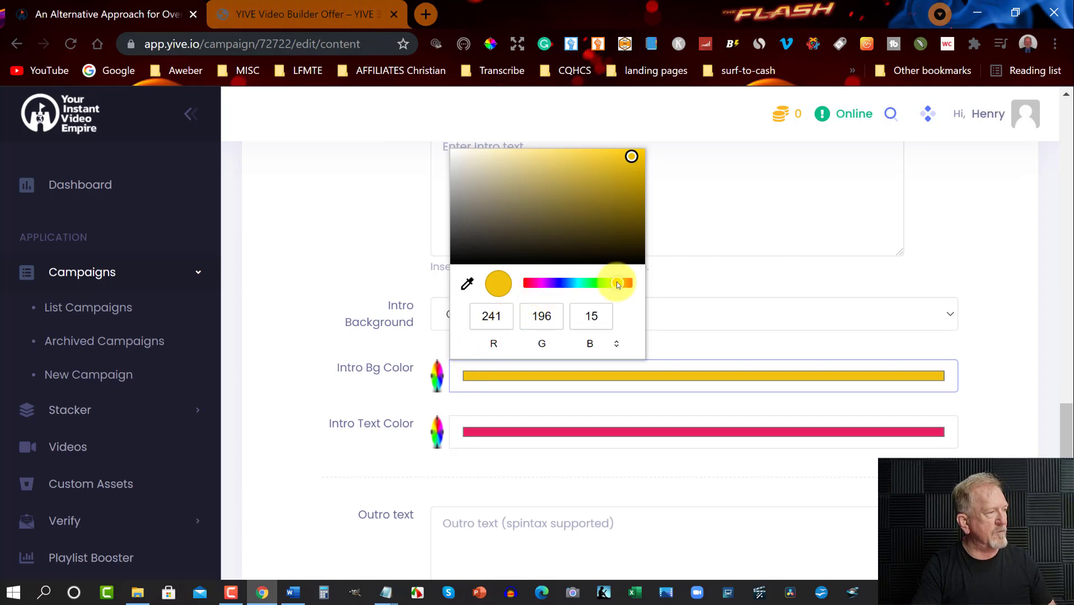
{"action": "left_click", "coordinate": [619, 286]}
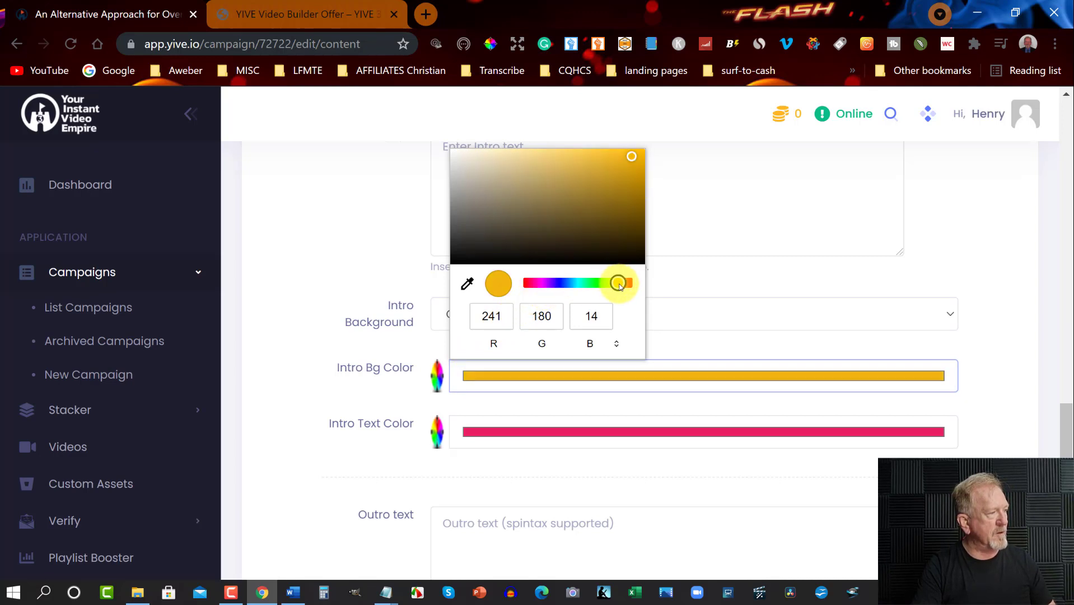
{"action": "left_click_drag", "start_coordinate": [619, 285], "coordinate": [624, 283]}
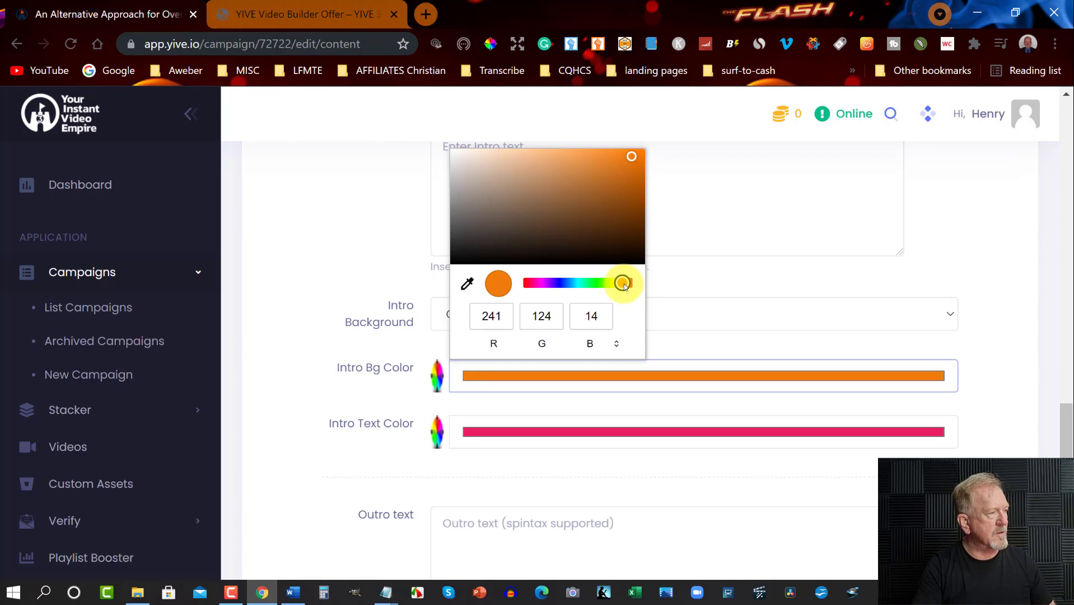
{"action": "left_click", "coordinate": [439, 441]}
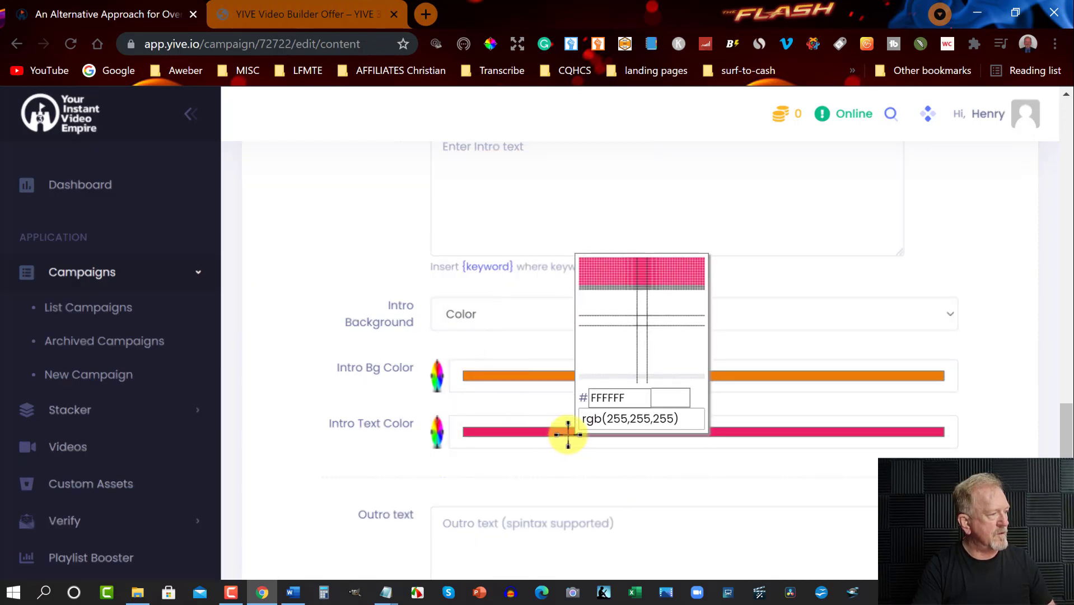
- Change the Intro Text Color from white to orange-red (RGB 255, 77, 0)
{"action": "left_click", "coordinate": [451, 429]}
{"action": "left_click", "coordinate": [512, 439]}
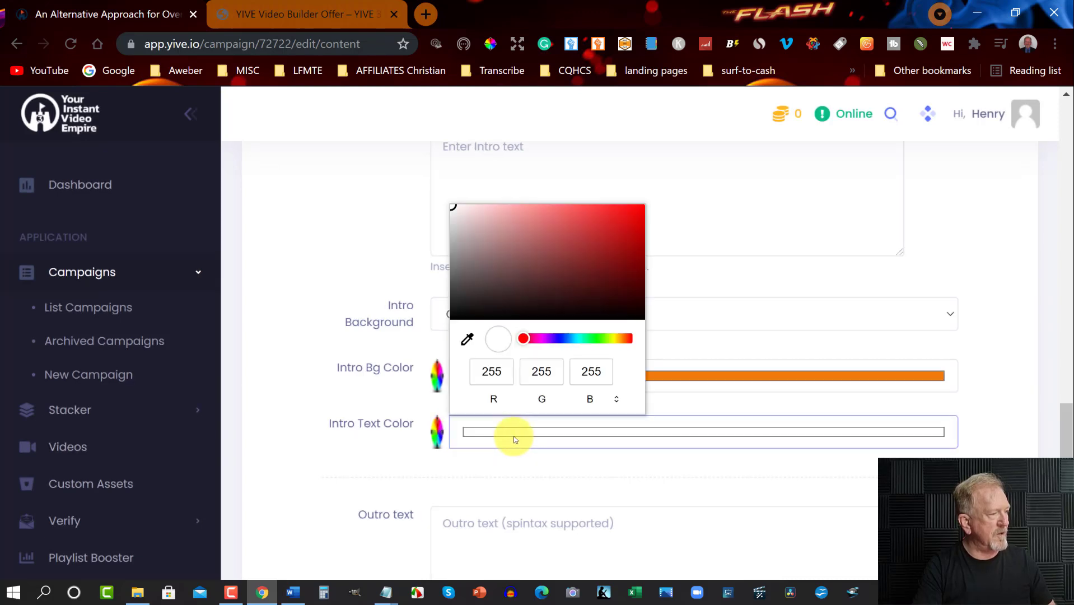
{"action": "left_click_drag", "start_coordinate": [523, 343], "coordinate": [626, 353]}
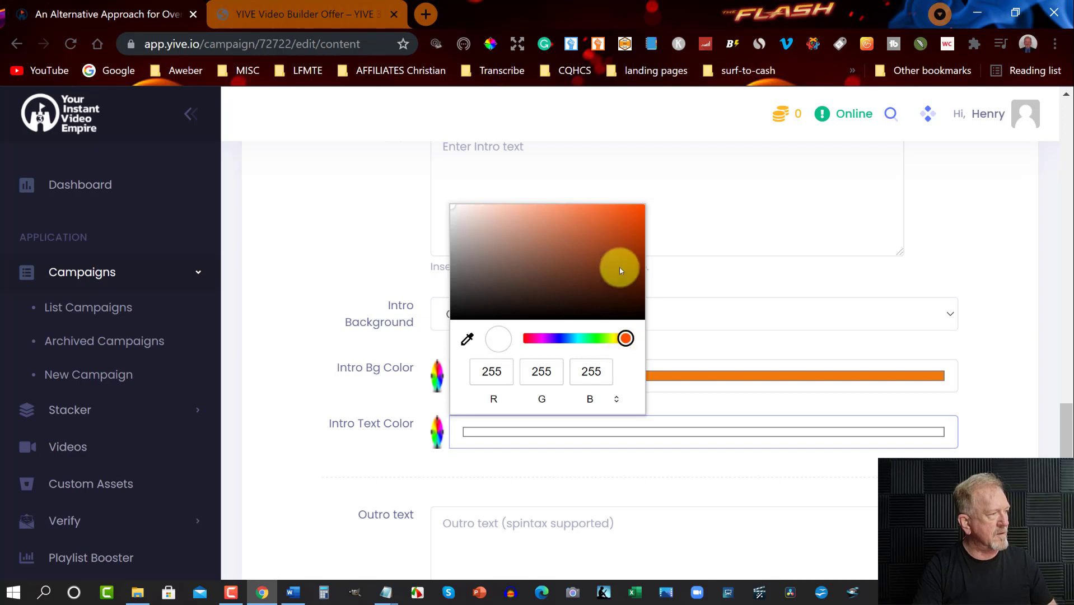
{"action": "left_click_drag", "start_coordinate": [625, 215], "coordinate": [647, 202]}
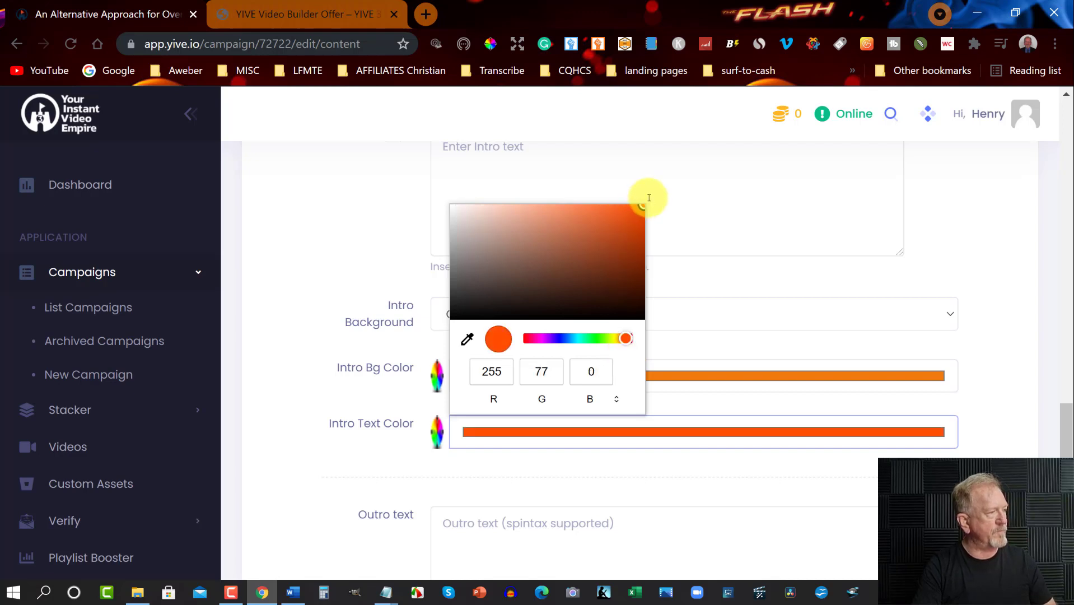
{"action": "left_click", "coordinate": [644, 460]}
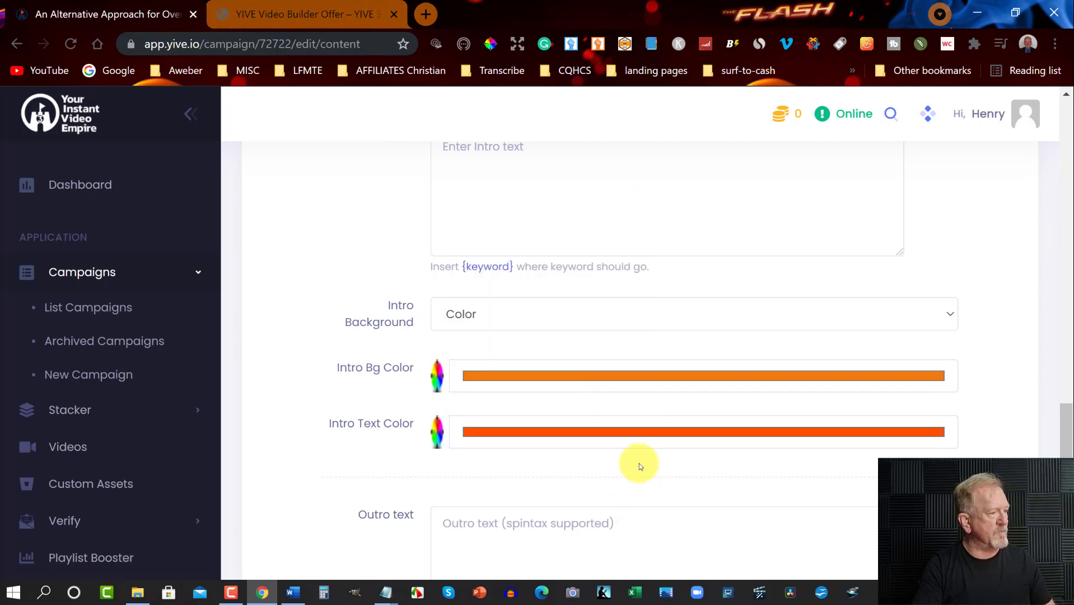
{"action": "scroll", "coordinate": [639, 464], "scroll_direction": "down", "scroll_amount": 3}
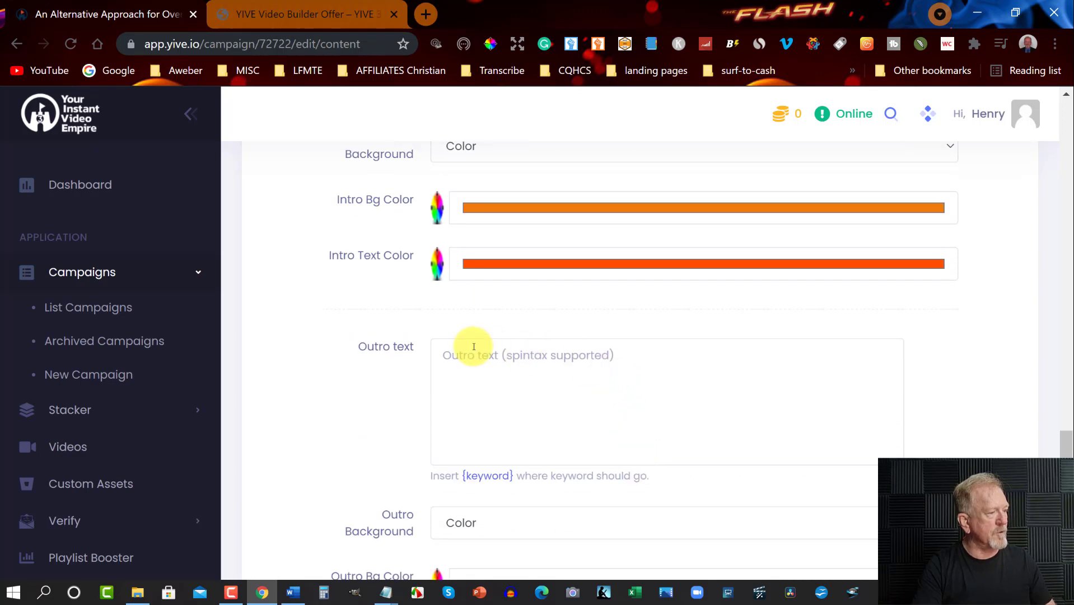
{"action": "scroll", "coordinate": [474, 346], "scroll_direction": "down", "scroll_amount": 2}
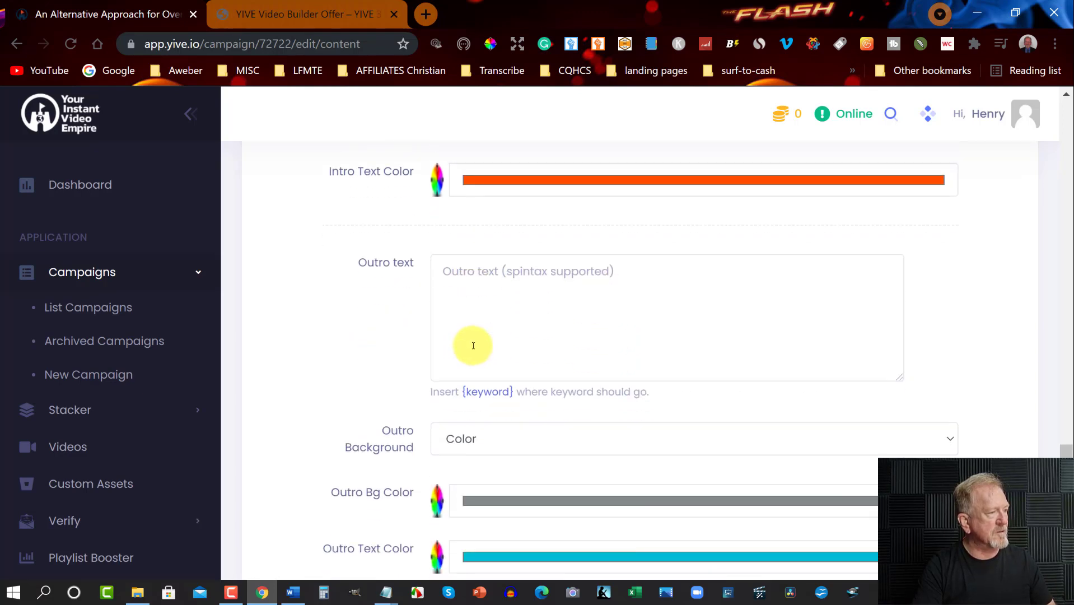
{"action": "scroll", "coordinate": [474, 346], "scroll_direction": "down", "scroll_amount": 5}
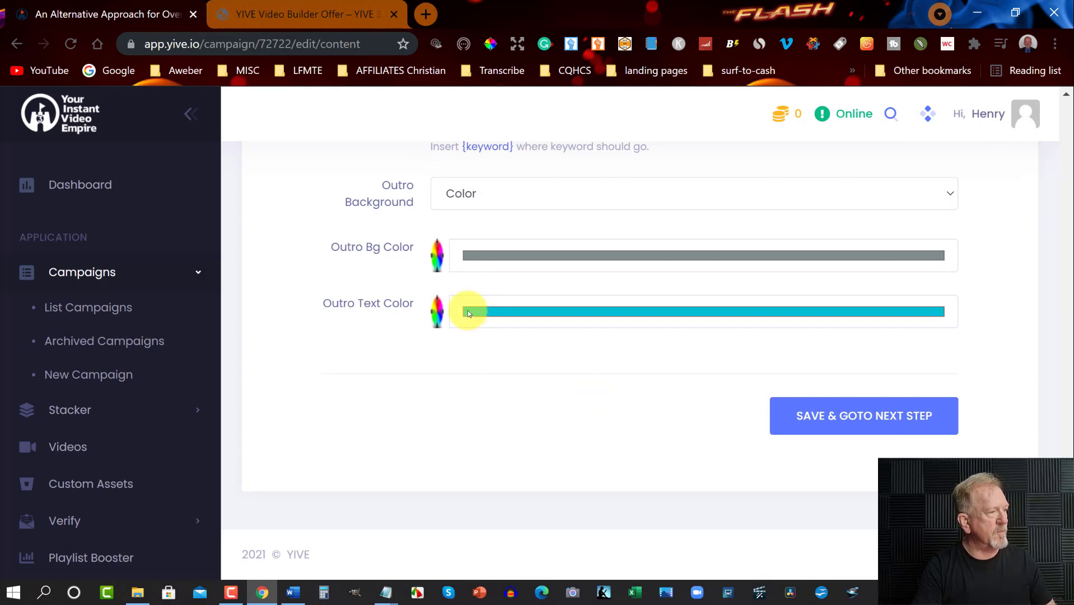
- Save the content step and continue to the Customize step
{"action": "left_click", "coordinate": [871, 415]}
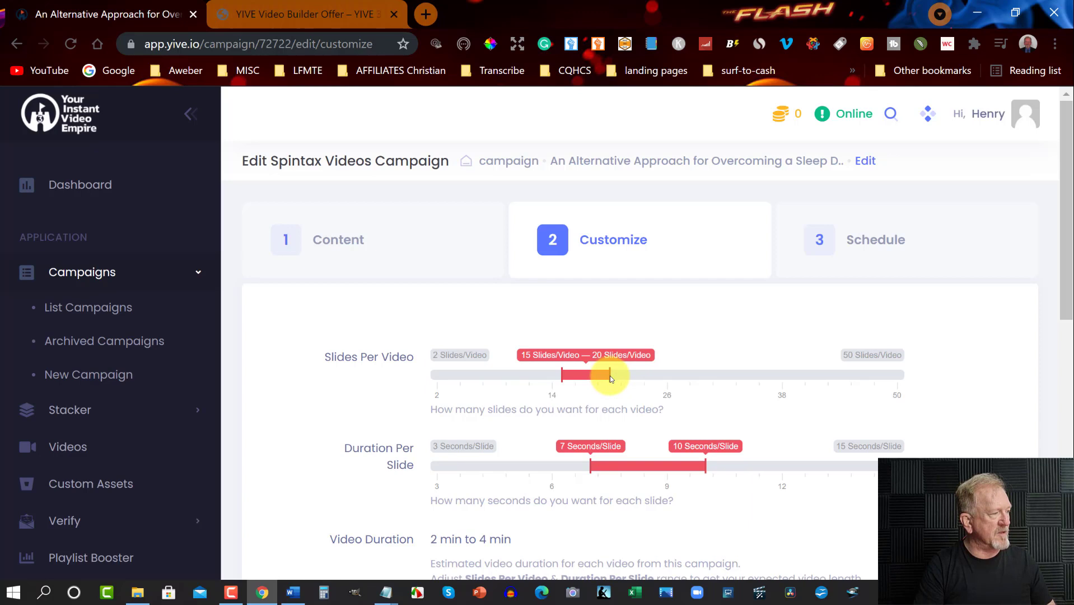
- Widen slides per video to 15–26 and lower the minimum seconds per slide to 5
{"action": "left_click", "coordinate": [643, 378]}
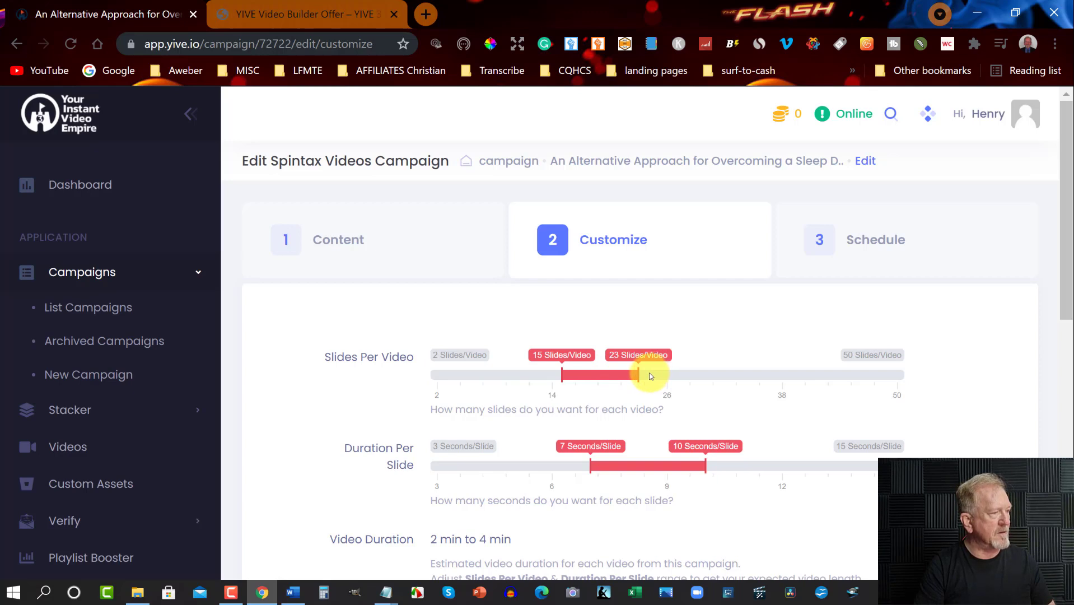
{"action": "left_click", "coordinate": [652, 376]}
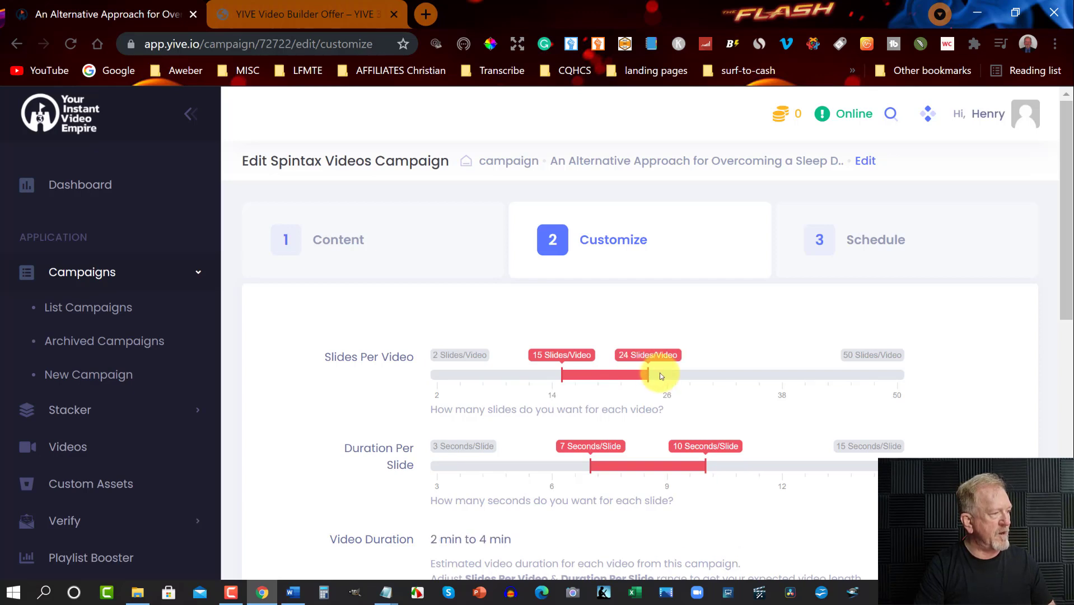
{"action": "left_click", "coordinate": [665, 375]}
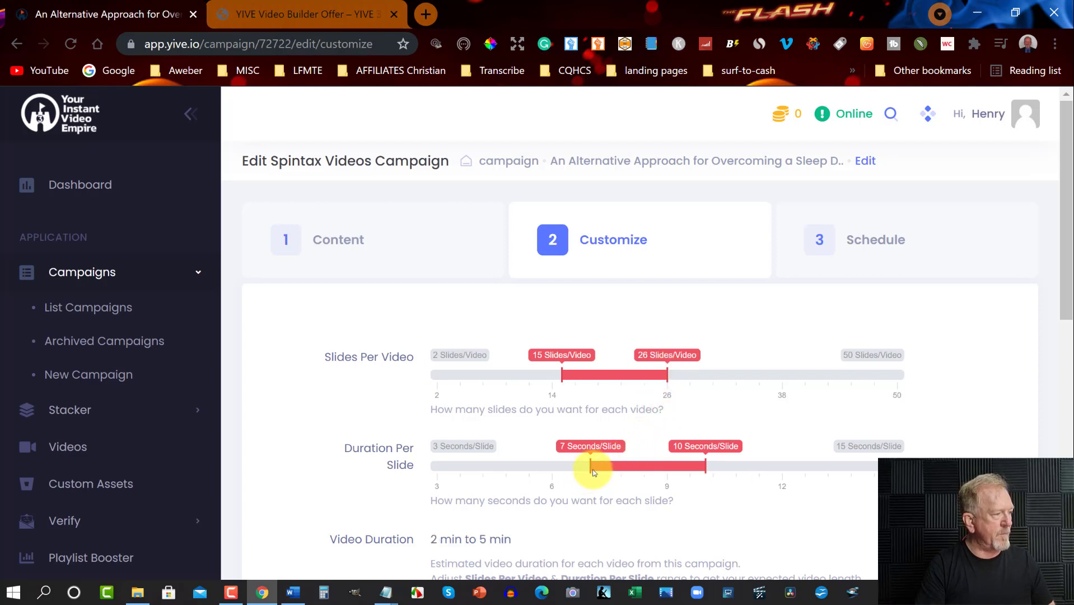
{"action": "left_click", "coordinate": [553, 467]}
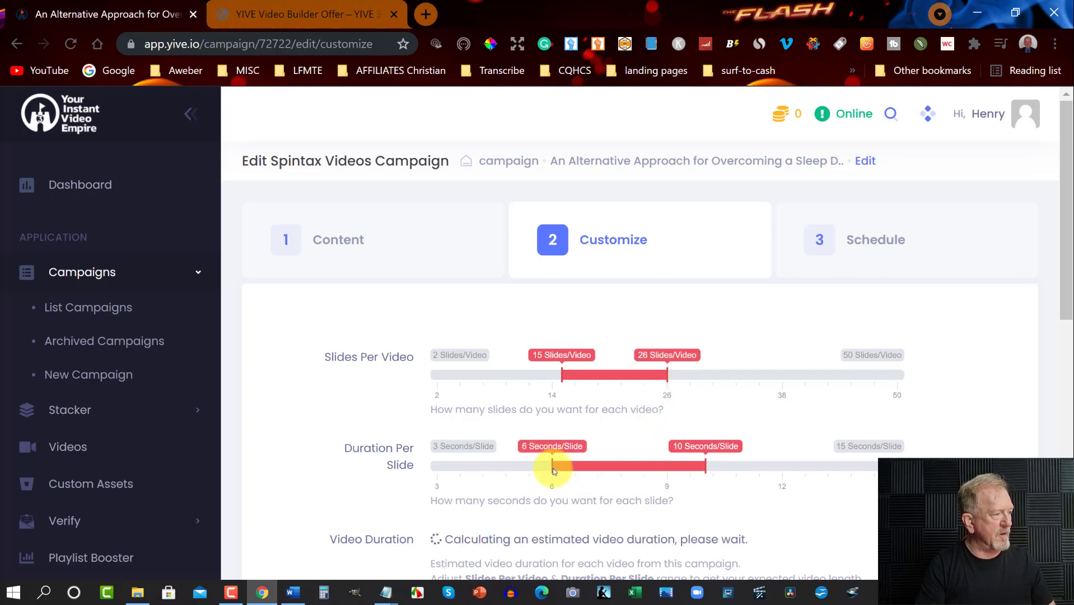
{"action": "left_click", "coordinate": [506, 470]}
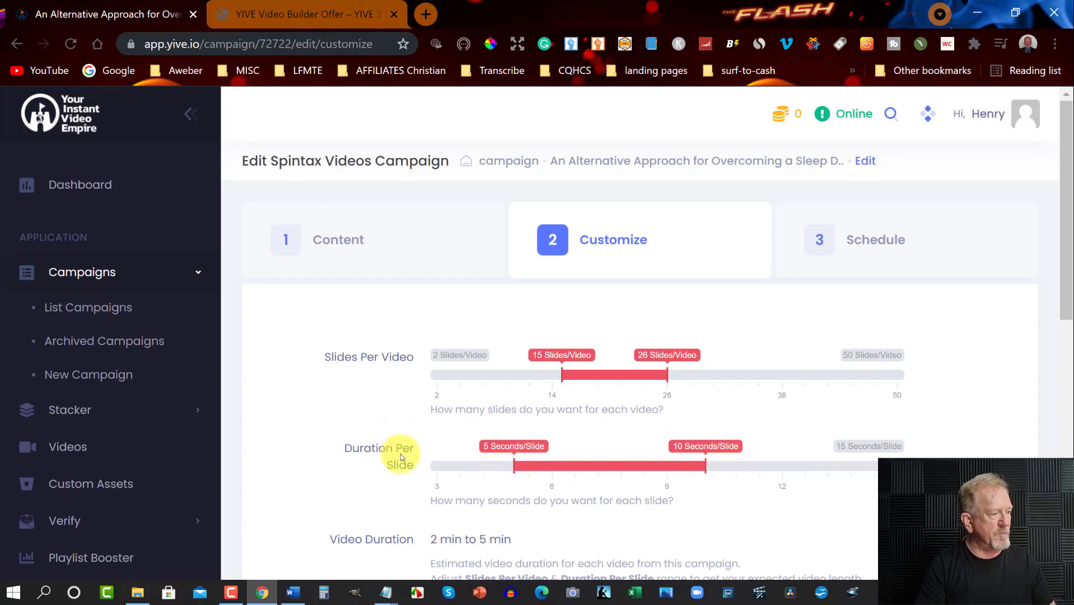
{"action": "scroll", "coordinate": [402, 456], "scroll_direction": "down", "scroll_amount": 3}
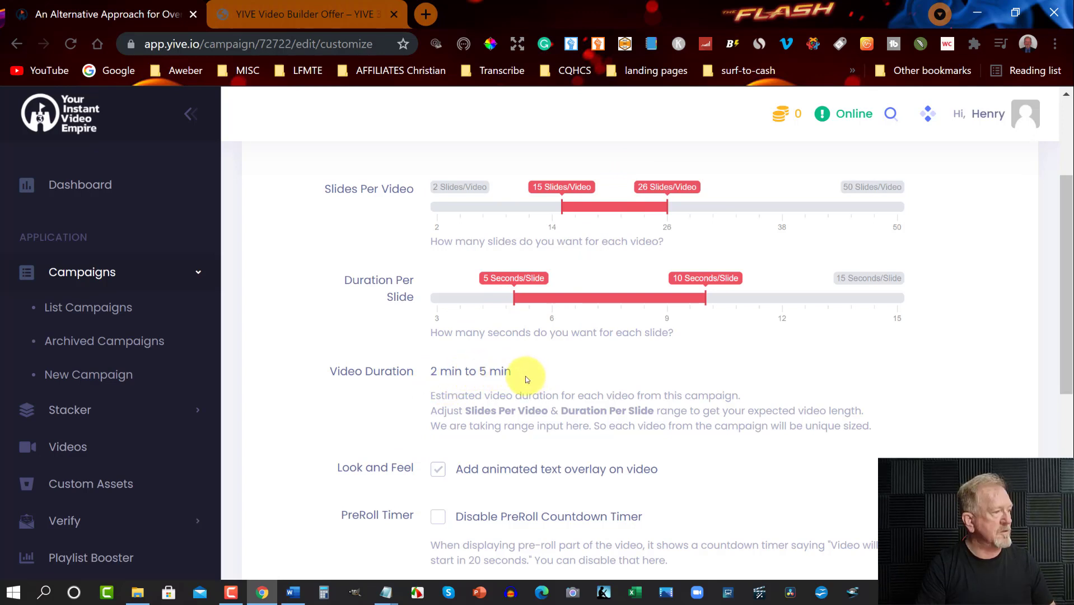
{"action": "scroll", "coordinate": [526, 376], "scroll_direction": "down", "scroll_amount": 3}
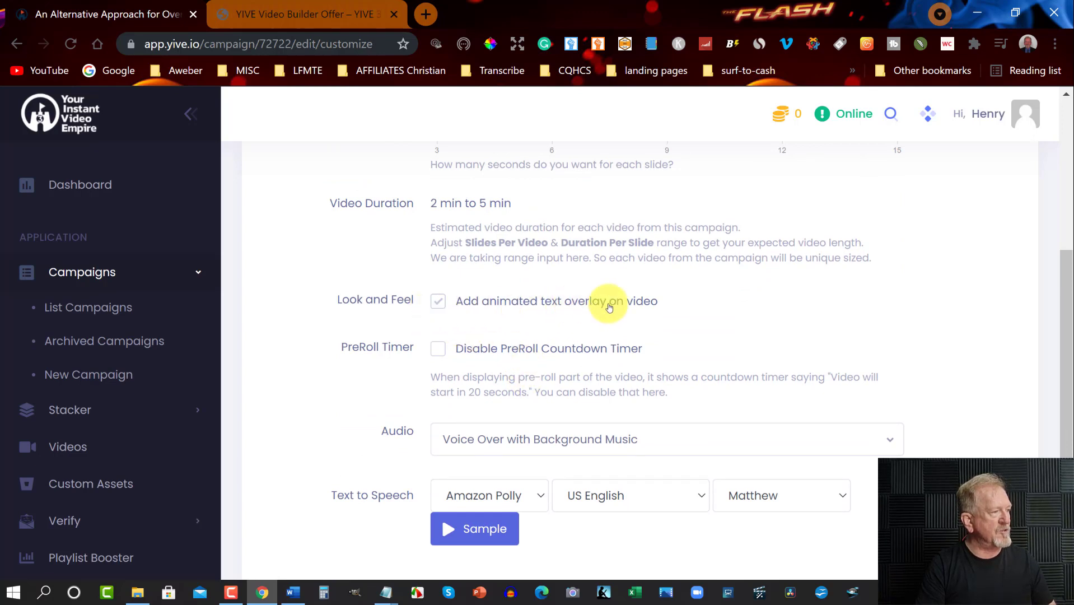
- Sample the Amazon Polly voice, then switch the text-to-speech provider to Google Voice
{"action": "scroll", "coordinate": [448, 359], "scroll_direction": "down", "scroll_amount": 2}
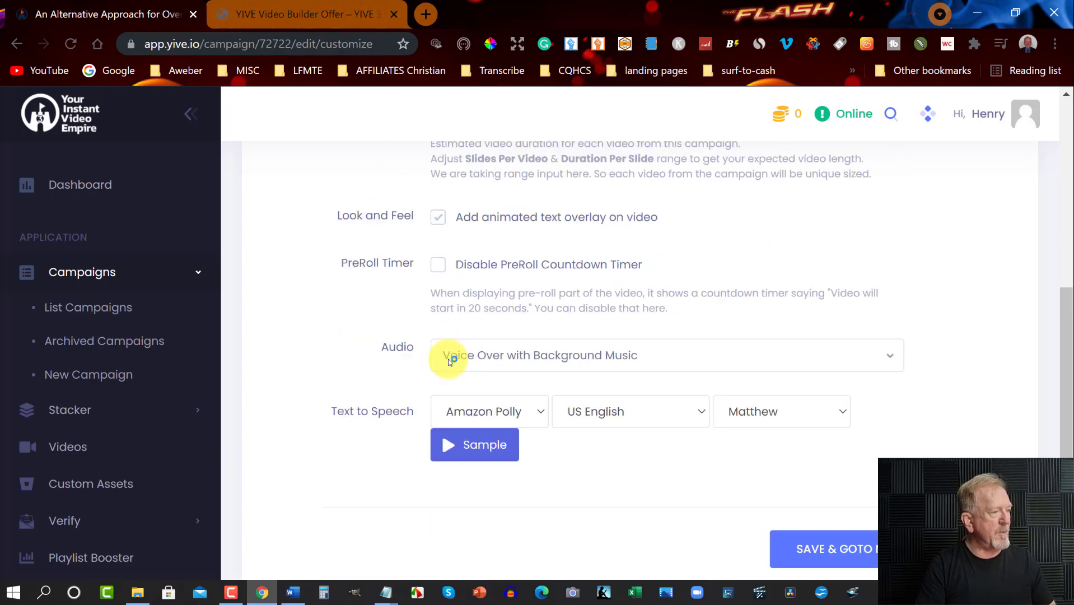
{"action": "left_click", "coordinate": [539, 410]}
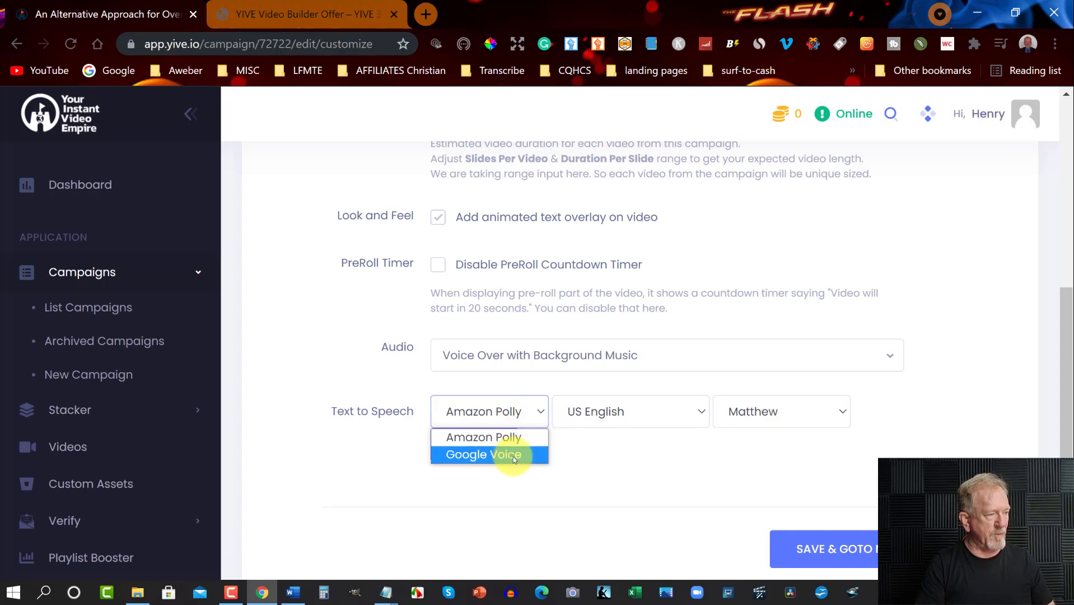
{"action": "left_click", "coordinate": [515, 438]}
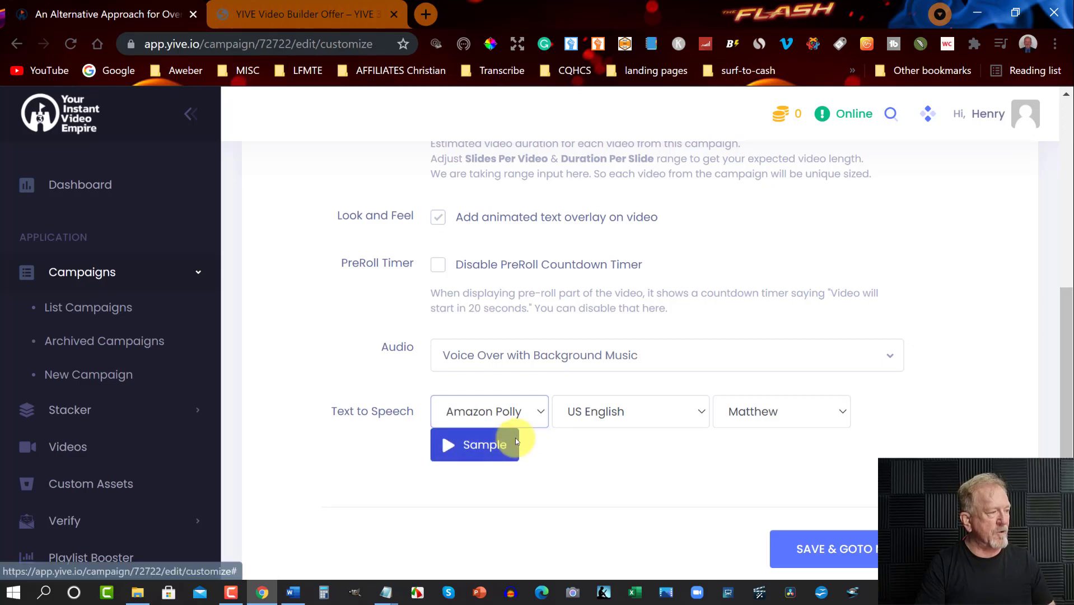
{"action": "left_click", "coordinate": [479, 442]}
{"action": "left_click", "coordinate": [541, 412]}
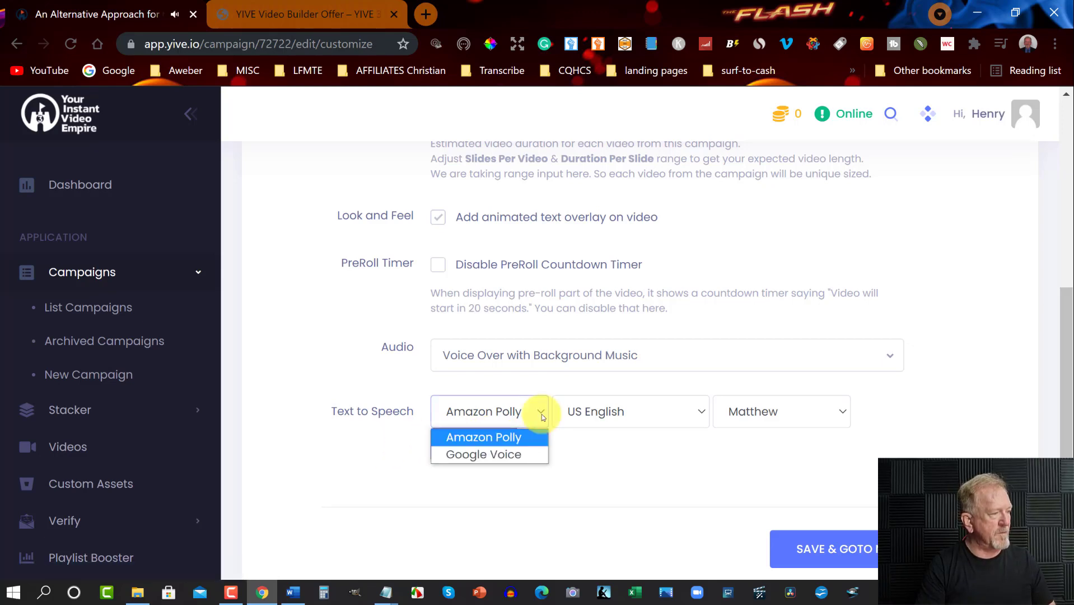
{"action": "left_click", "coordinate": [473, 456]}
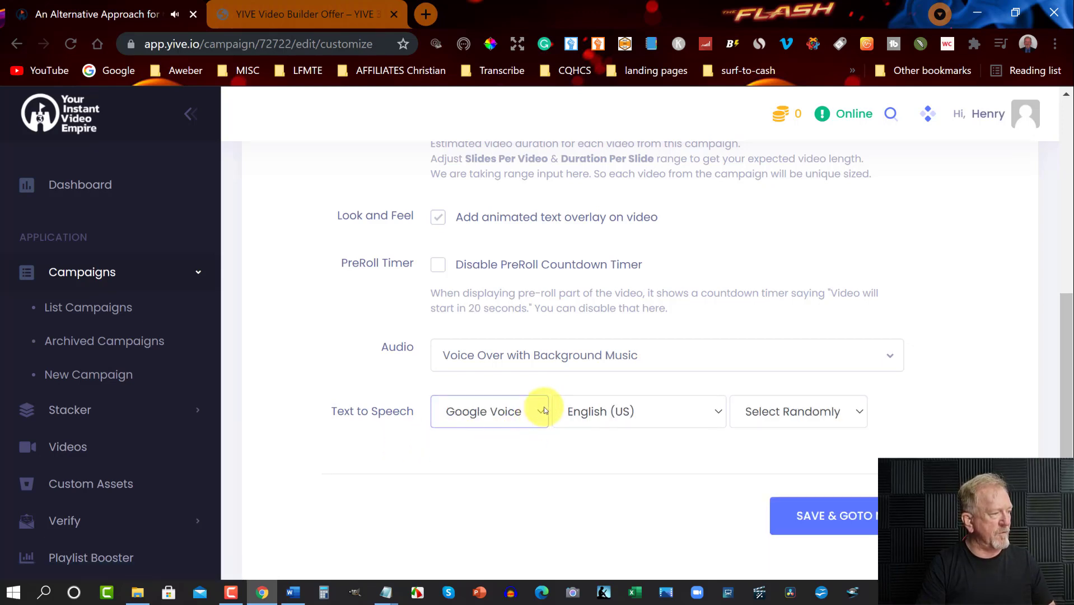
- Choose and preview the Mark Google voice, then save and continue to scheduling
{"action": "left_click", "coordinate": [861, 410]}
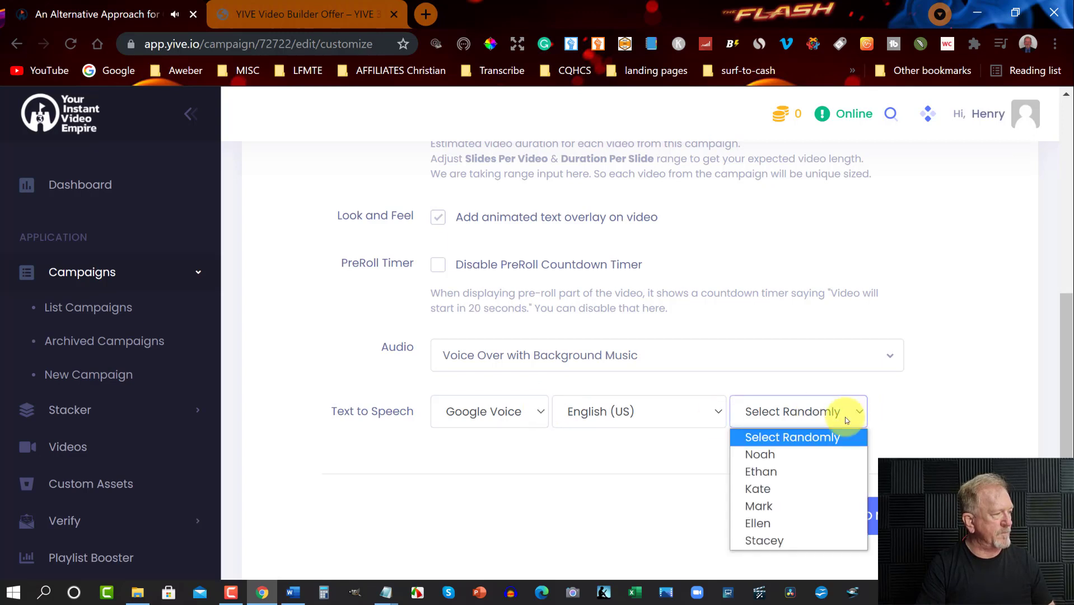
{"action": "left_click", "coordinate": [758, 506]}
{"action": "left_click", "coordinate": [451, 448]}
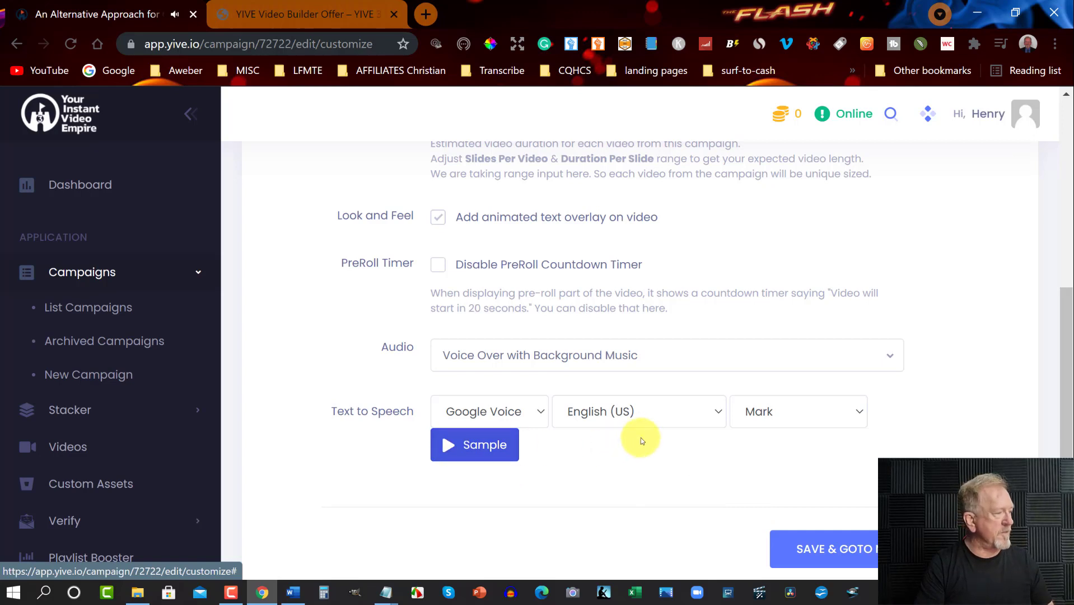
{"action": "left_click", "coordinate": [874, 548]}
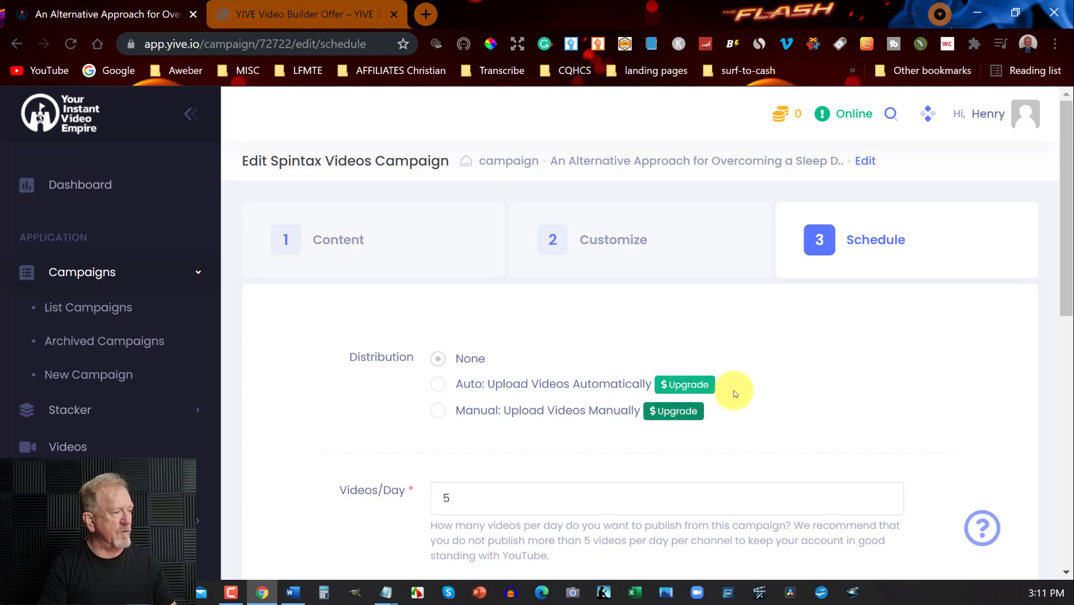
- Set 5 videos per day, switch the campaign status to active, and save the campaign
{"action": "scroll", "coordinate": [810, 357], "scroll_direction": "down", "scroll_amount": 2}
{"action": "double_click", "coordinate": [447, 413]}
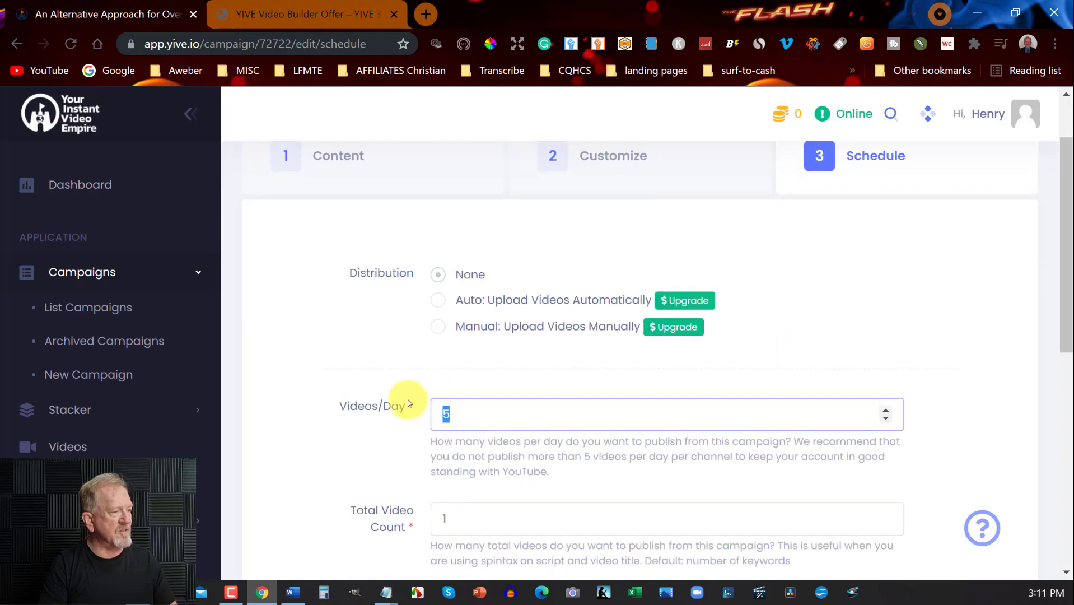
{"action": "type", "text": "5"}
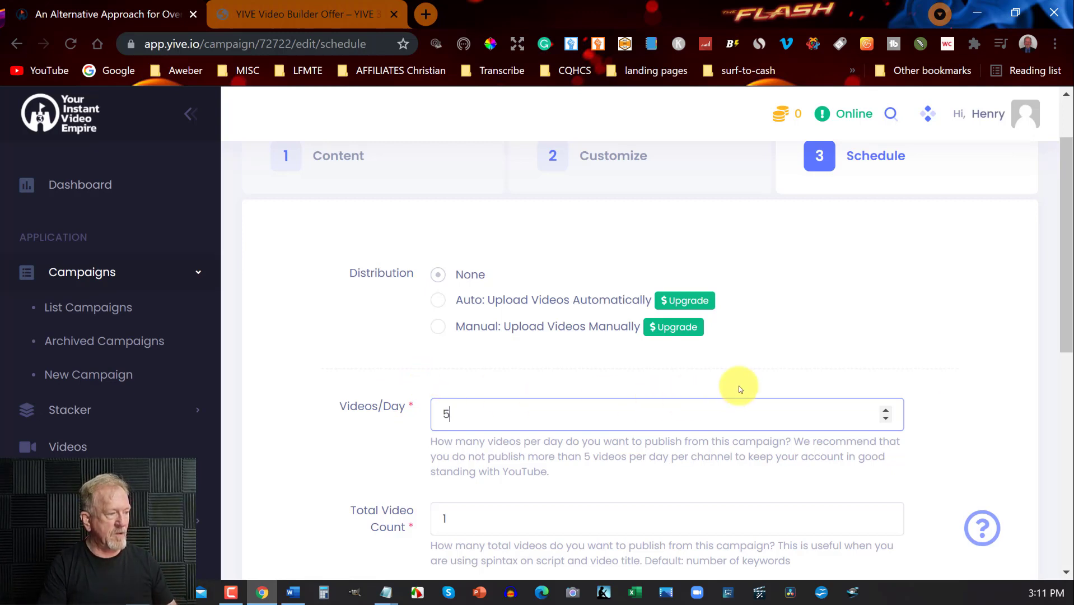
{"action": "scroll", "coordinate": [823, 375], "scroll_direction": "down", "scroll_amount": 2}
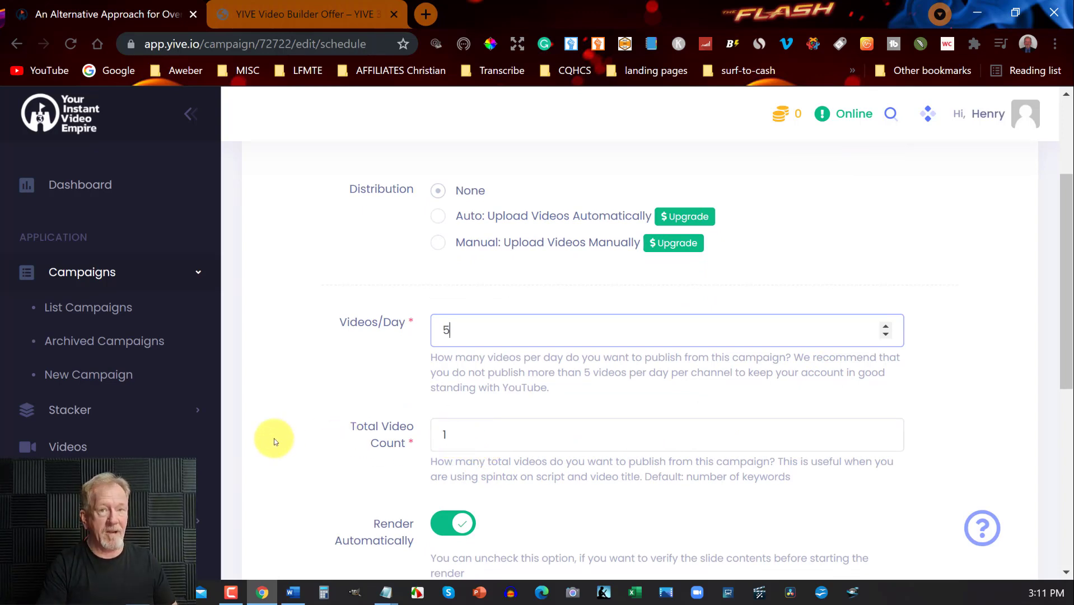
{"action": "scroll", "coordinate": [273, 389], "scroll_direction": "down", "scroll_amount": 3}
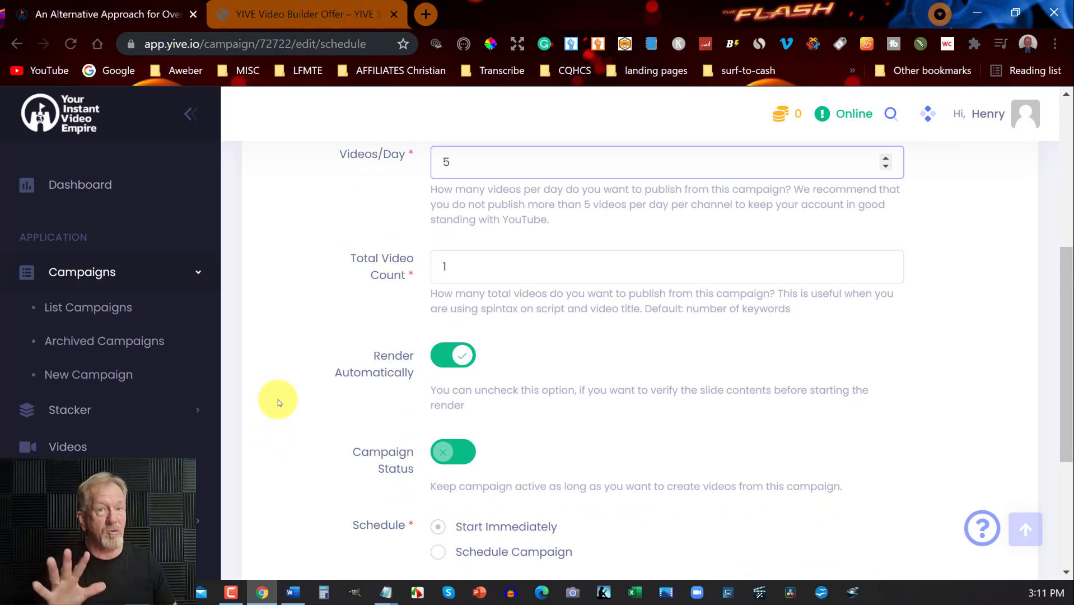
{"action": "left_click", "coordinate": [463, 451]}
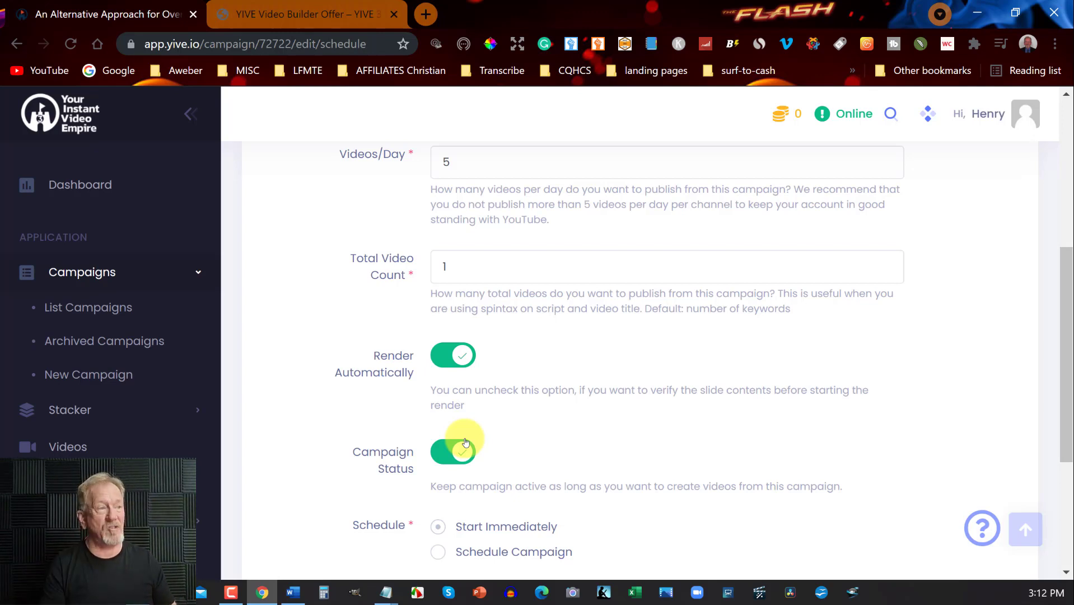
{"action": "scroll", "coordinate": [794, 408], "scroll_direction": "down", "scroll_amount": 2}
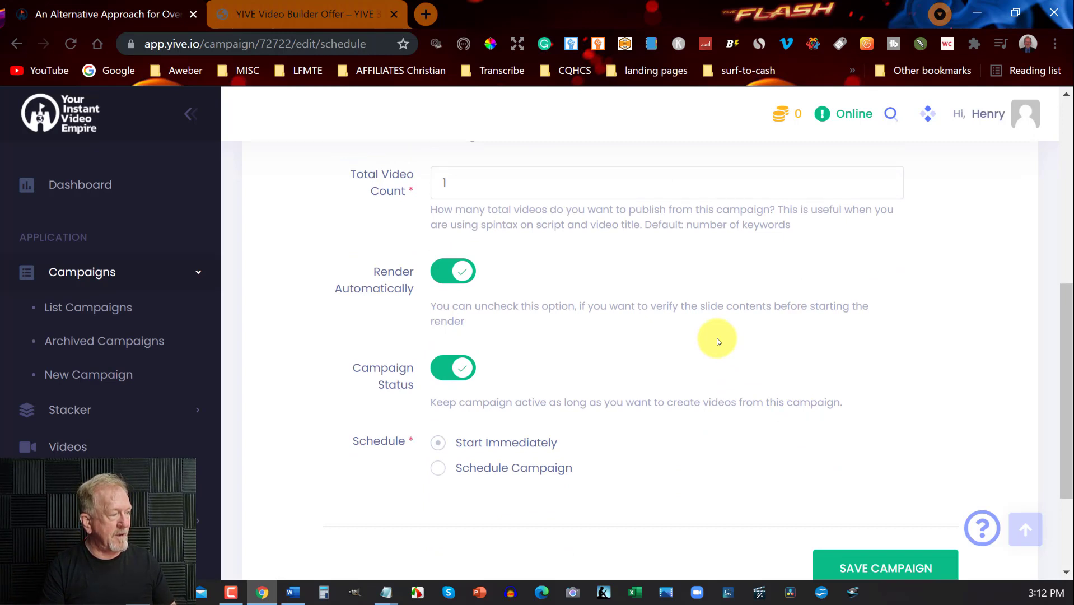
{"action": "scroll", "coordinate": [718, 342], "scroll_direction": "down", "scroll_amount": 2}
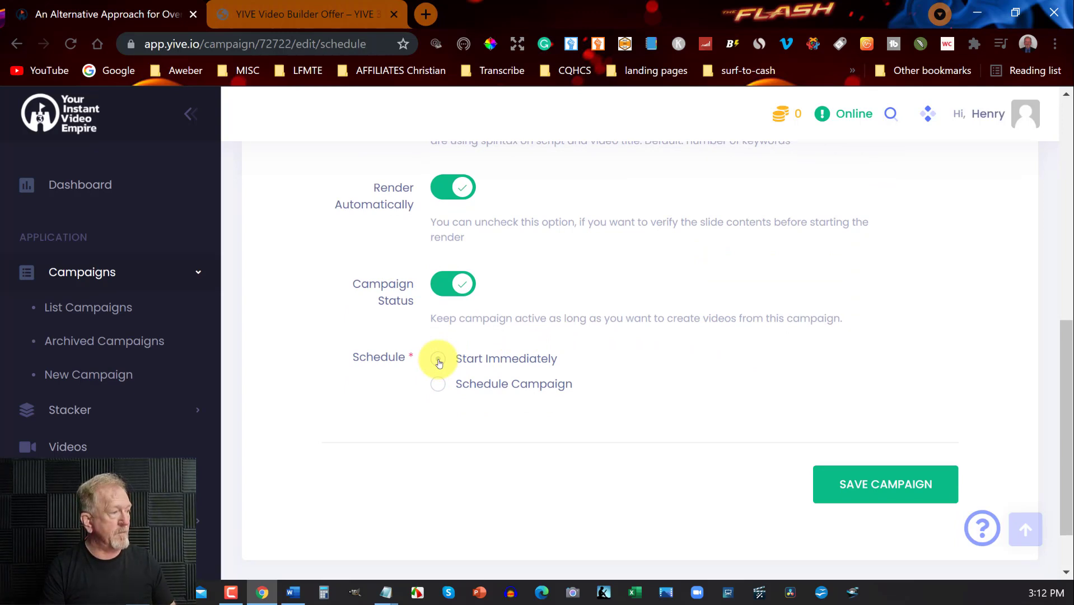
{"action": "left_click", "coordinate": [880, 484]}
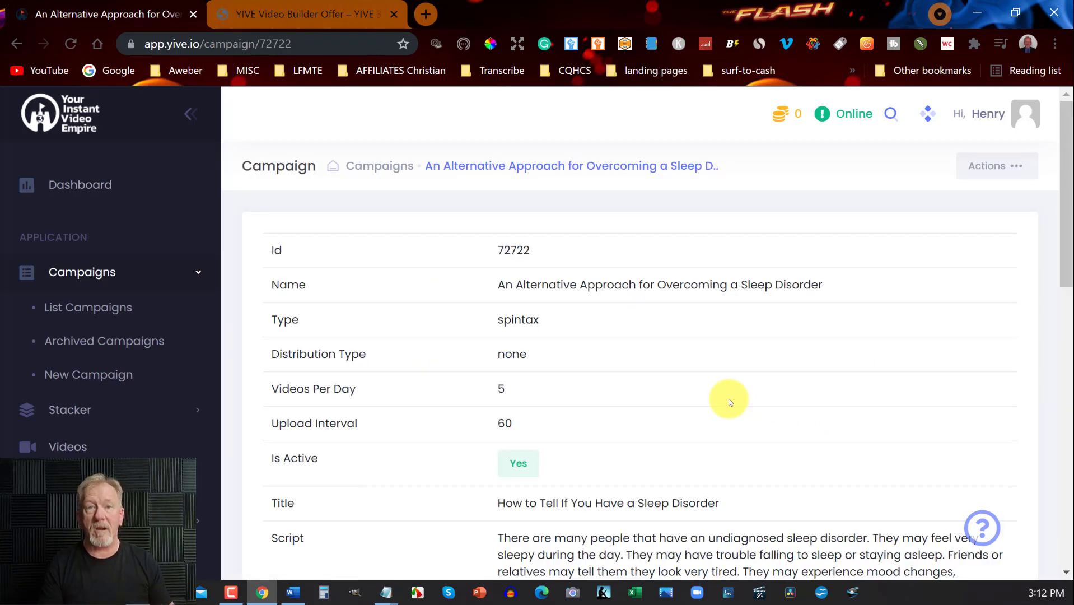
- Run campaign 72722 now and check its Videos list for the new CREATED video
{"action": "scroll", "coordinate": [731, 402], "scroll_direction": "down", "scroll_amount": 10}
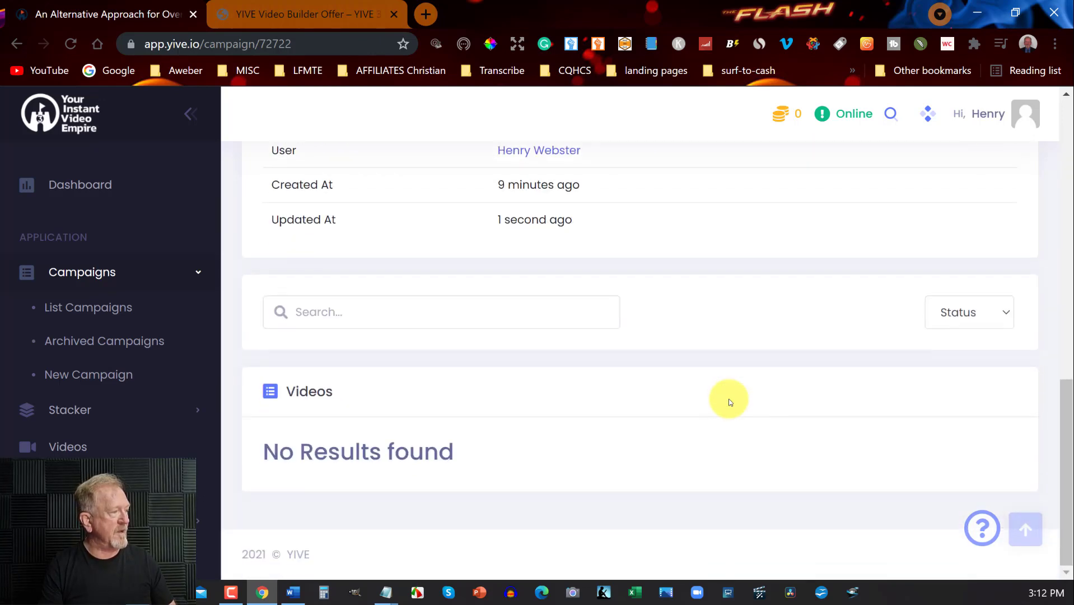
{"action": "scroll", "coordinate": [730, 402], "scroll_direction": "up", "scroll_amount": 10}
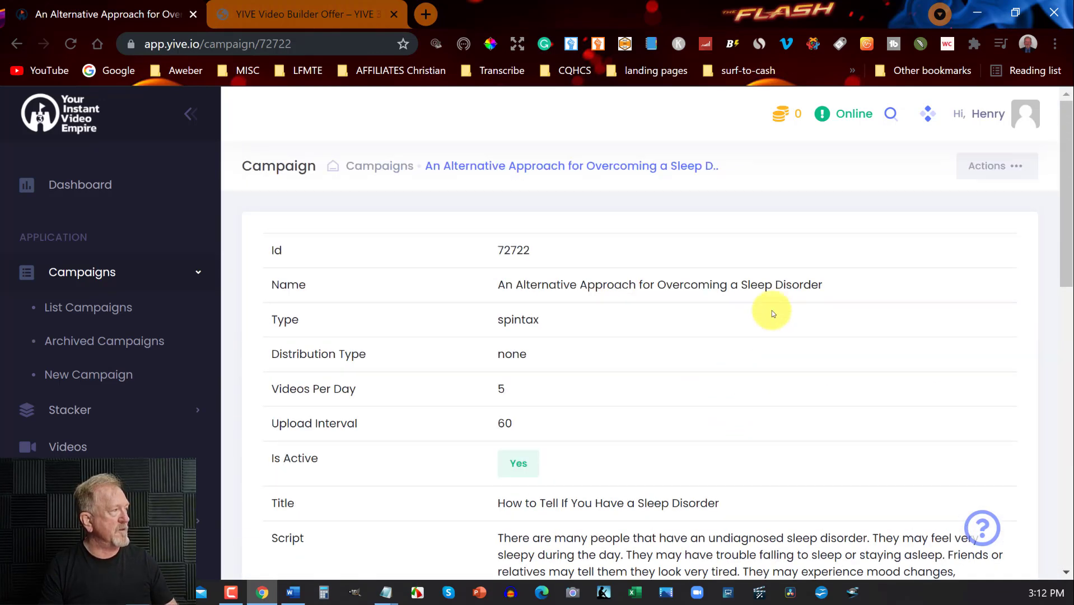
{"action": "left_click", "coordinate": [1003, 166]}
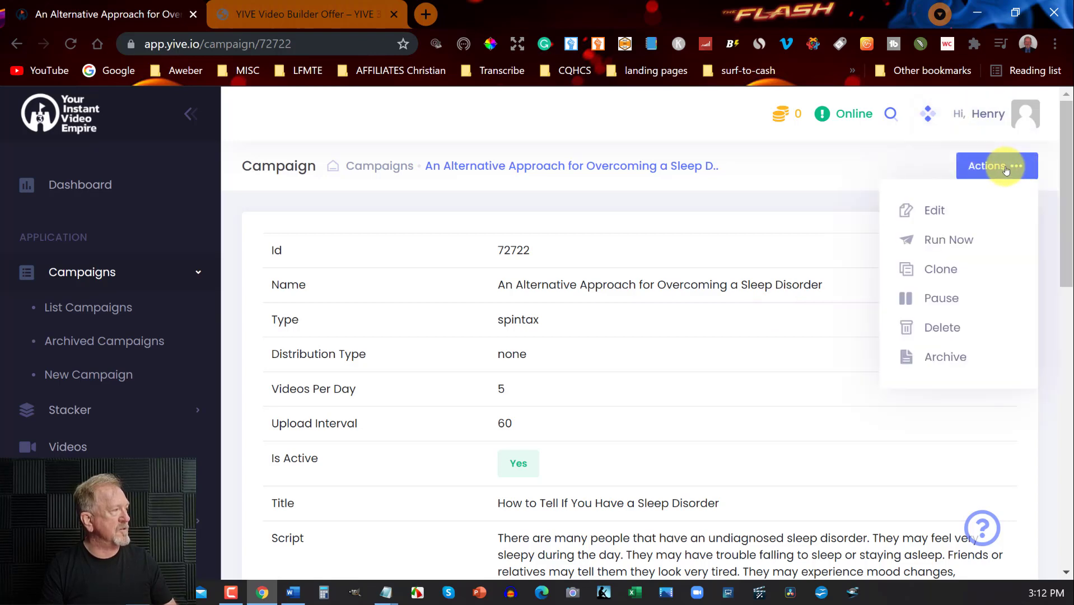
{"action": "left_click", "coordinate": [935, 242]}
{"action": "scroll", "coordinate": [790, 294], "scroll_direction": "down", "scroll_amount": 3}
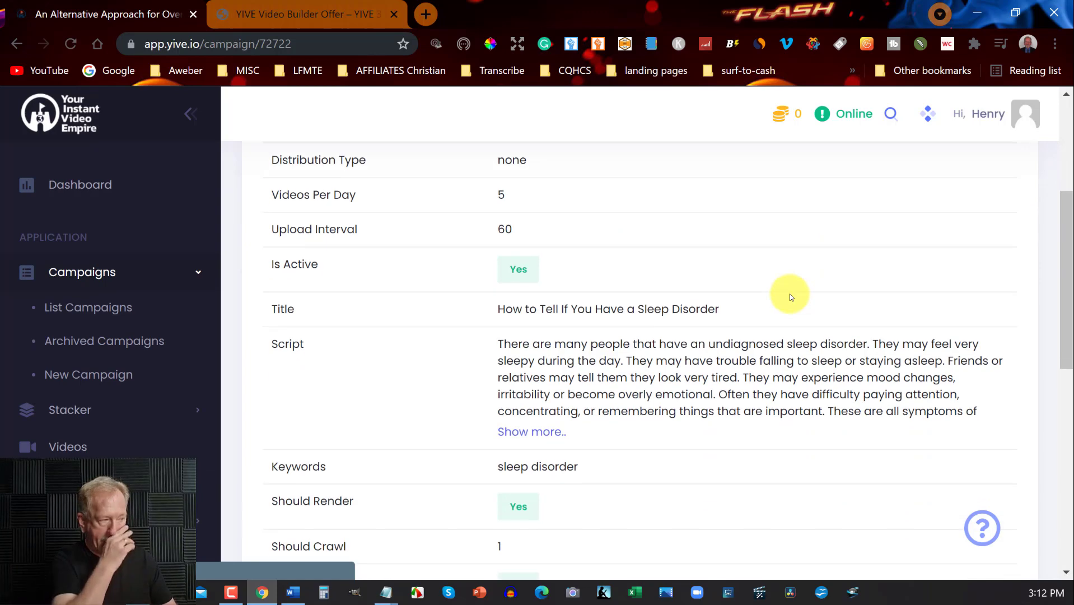
{"action": "scroll", "coordinate": [790, 294], "scroll_direction": "down", "scroll_amount": 6}
{"action": "scroll", "coordinate": [790, 293], "scroll_direction": "down", "scroll_amount": 1}
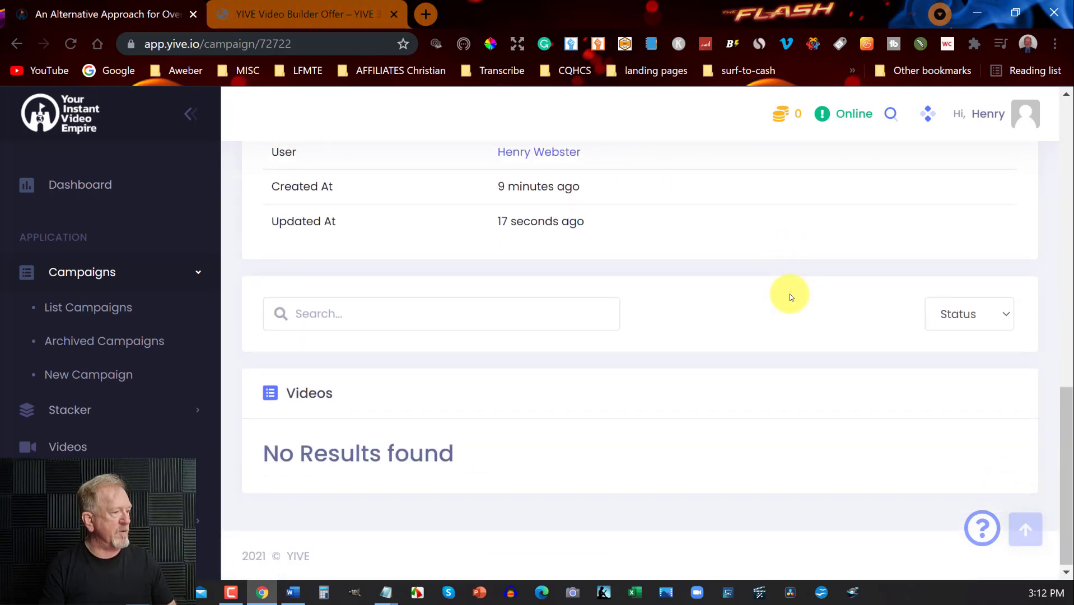
{"action": "scroll", "coordinate": [790, 293], "scroll_direction": "up", "scroll_amount": 10}
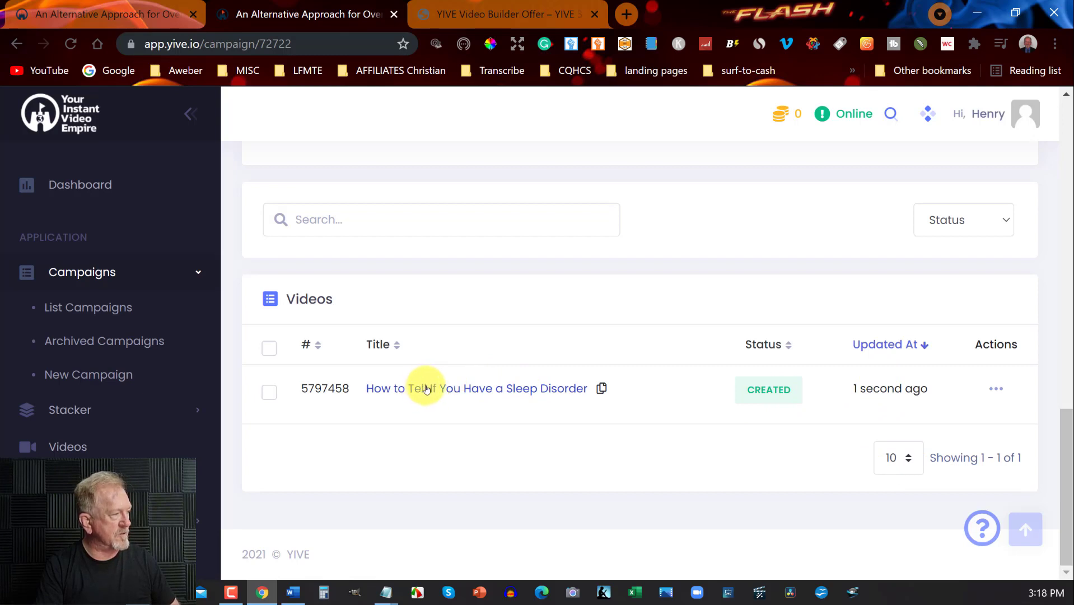
- Play the generated 'How to Tell If You Have a Sleep Disorder' video, then open it for editing
{"action": "left_click", "coordinate": [996, 389]}
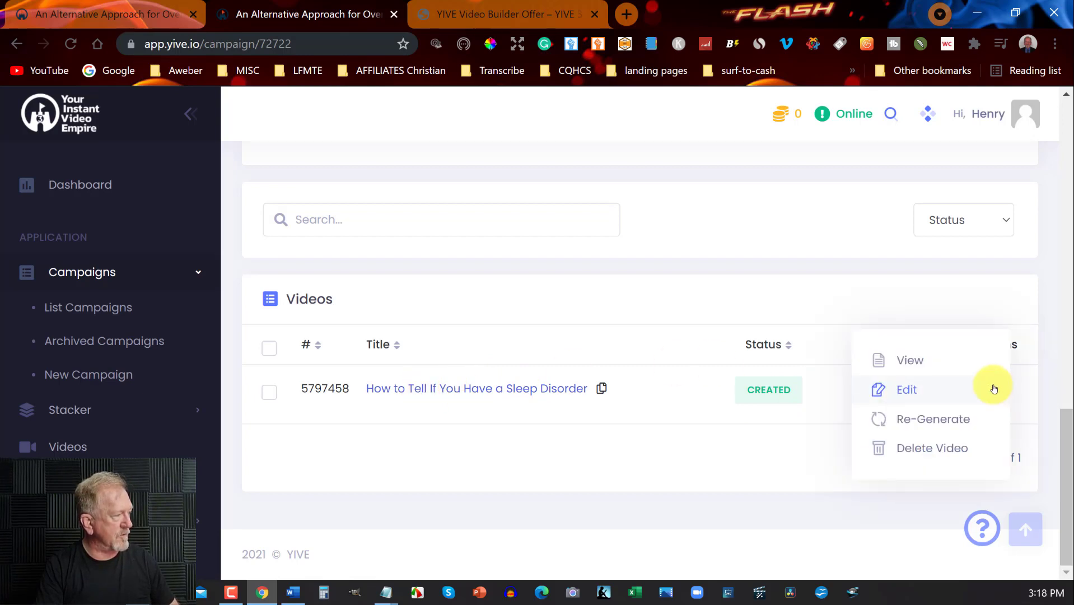
{"action": "left_click", "coordinate": [930, 361]}
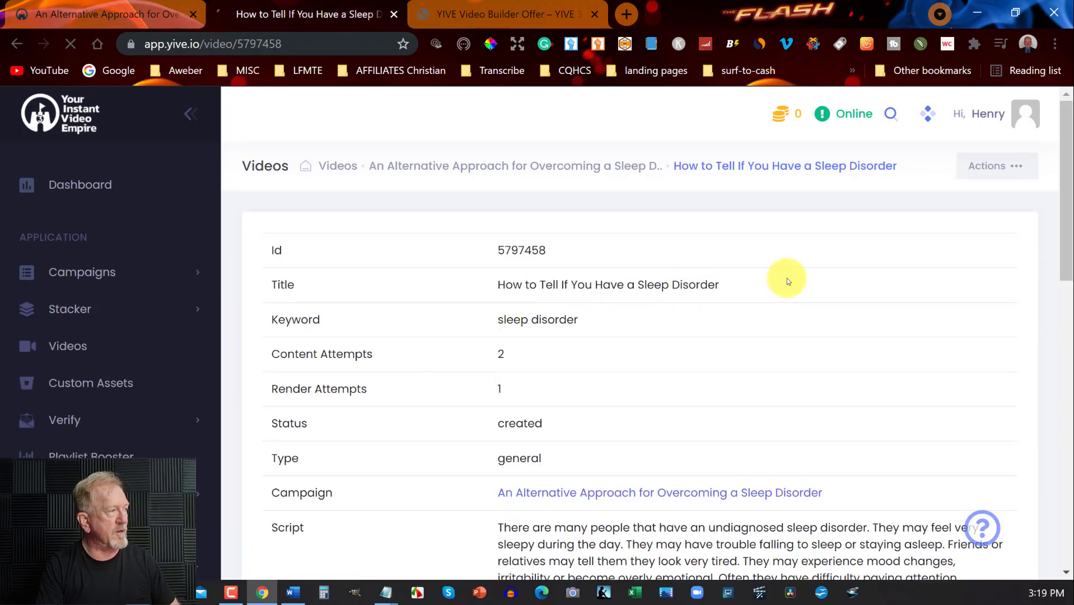
{"action": "scroll", "coordinate": [788, 278], "scroll_direction": "down", "scroll_amount": 10}
{"action": "scroll", "coordinate": [788, 278], "scroll_direction": "down", "scroll_amount": 4}
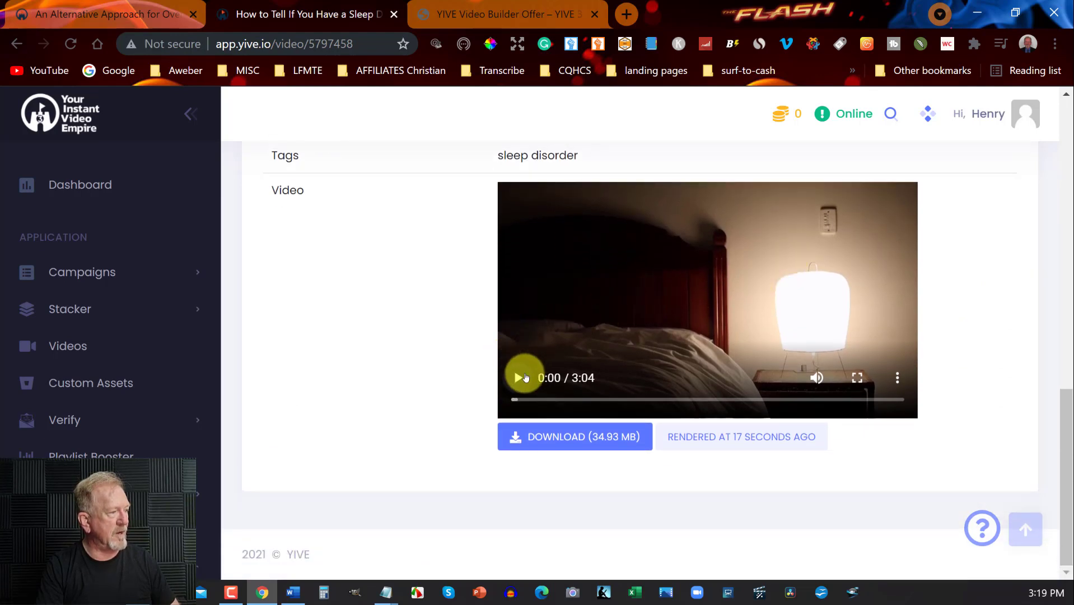
{"action": "left_click", "coordinate": [518, 377]}
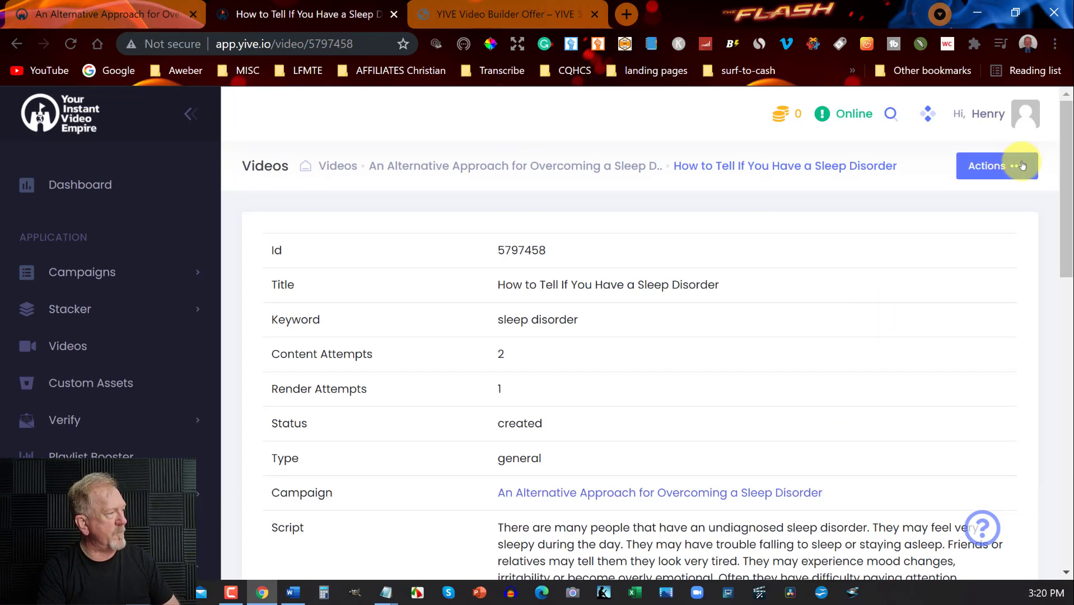
{"action": "left_click", "coordinate": [1022, 165]}
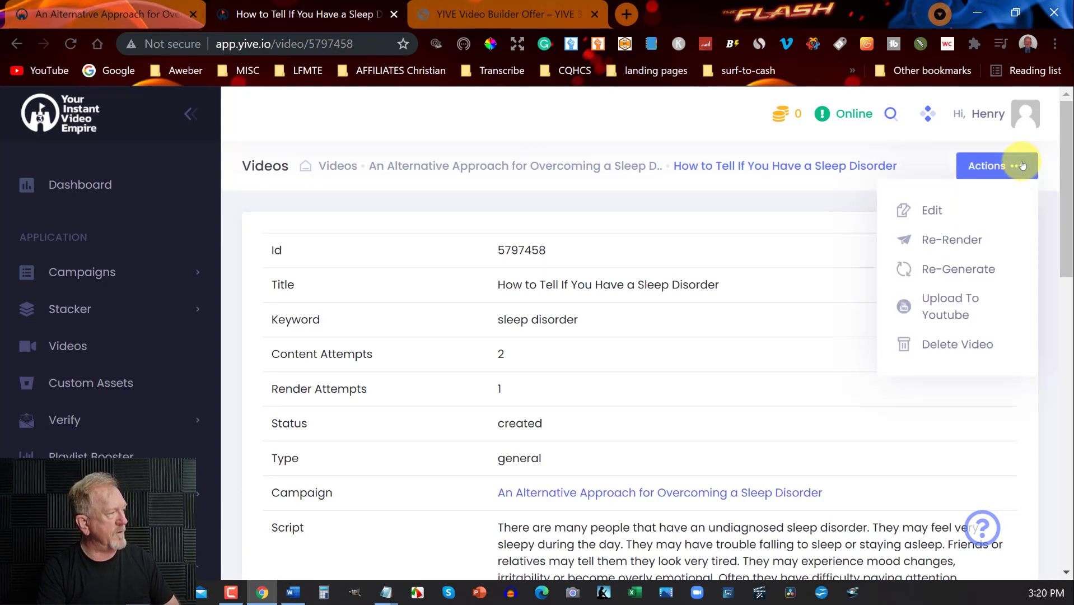
{"action": "left_click", "coordinate": [931, 211]}
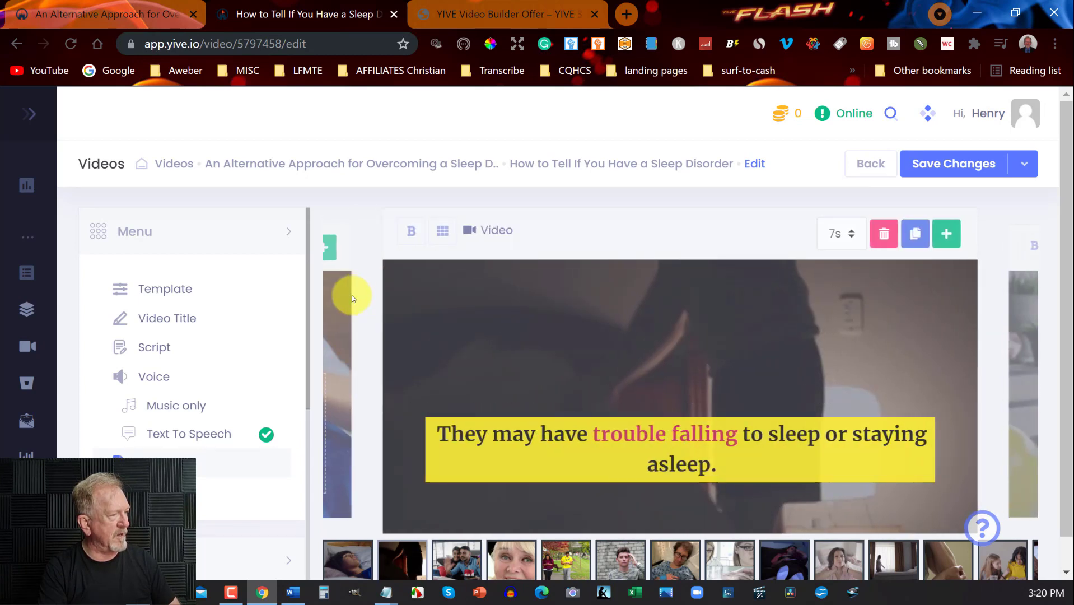
- Swap the opening scene's hands-on-pillow clip for the yawning-woman clip from the 'sleepy' media search
{"action": "left_click", "coordinate": [353, 297]}
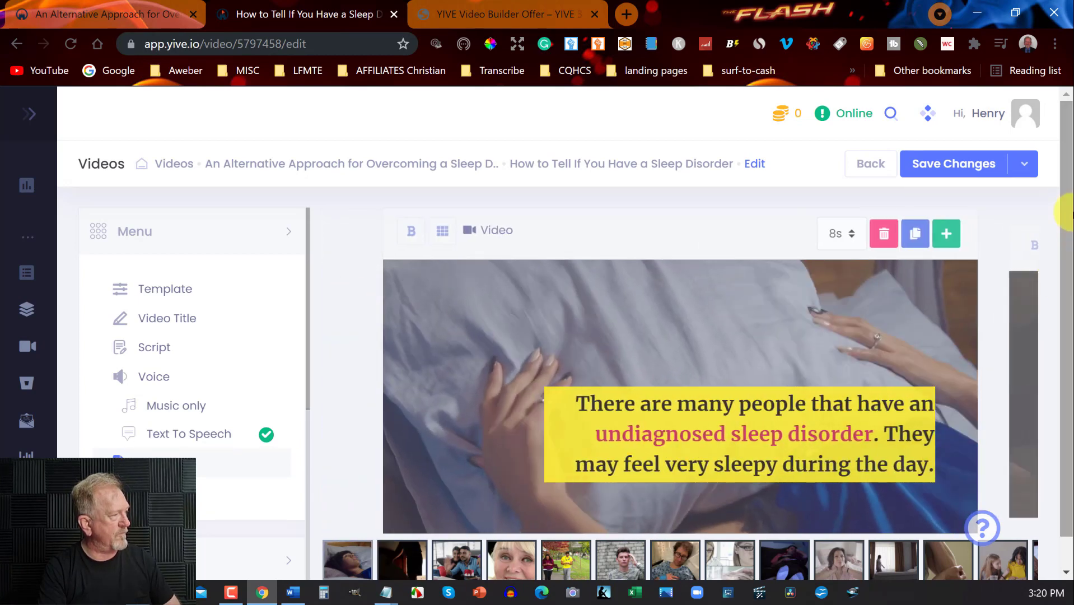
{"action": "scroll", "coordinate": [1056, 280], "scroll_direction": "down", "scroll_amount": 1}
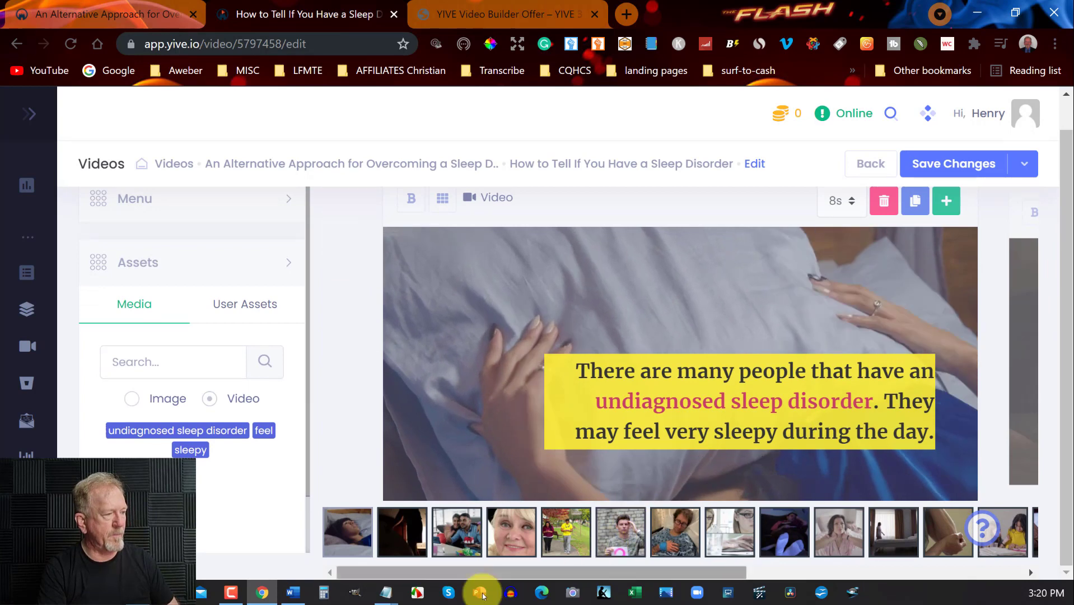
{"action": "left_click", "coordinate": [350, 530]}
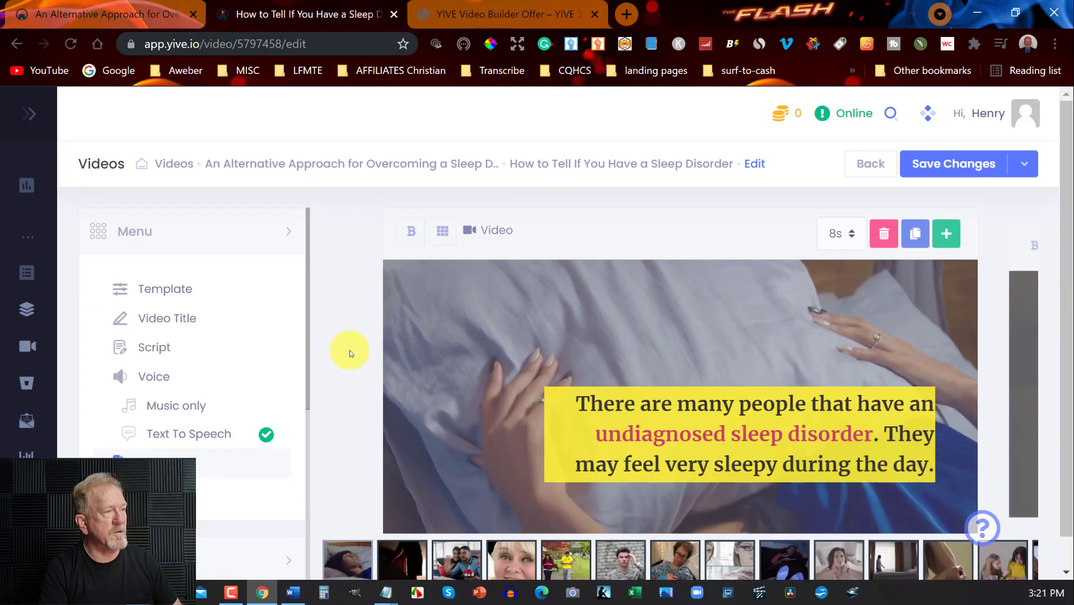
{"action": "left_click", "coordinate": [349, 350]}
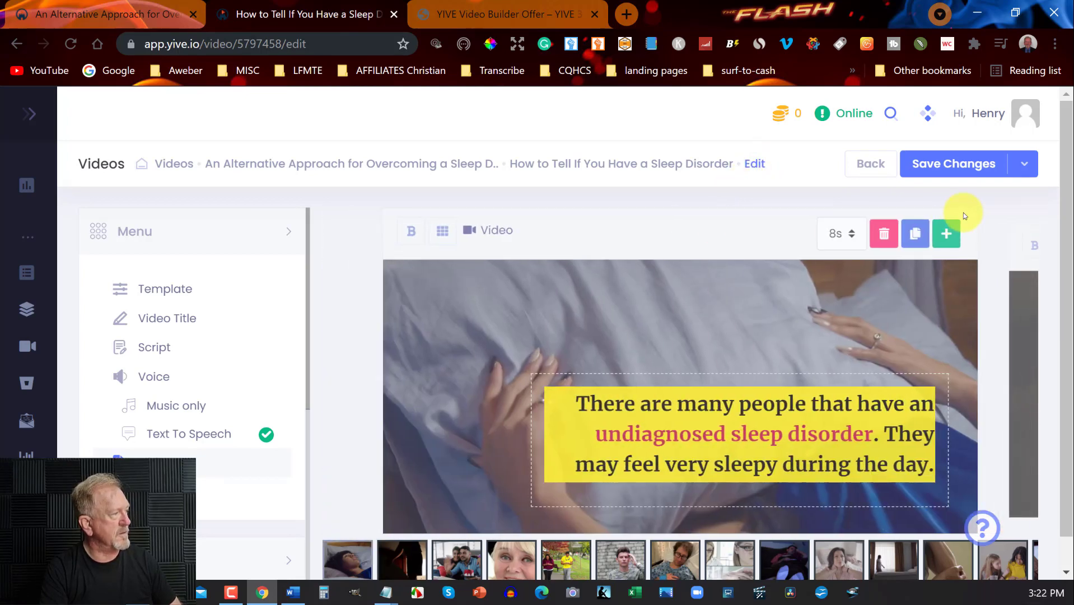
{"action": "left_click_drag", "start_coordinate": [1057, 187], "coordinate": [1067, 241]}
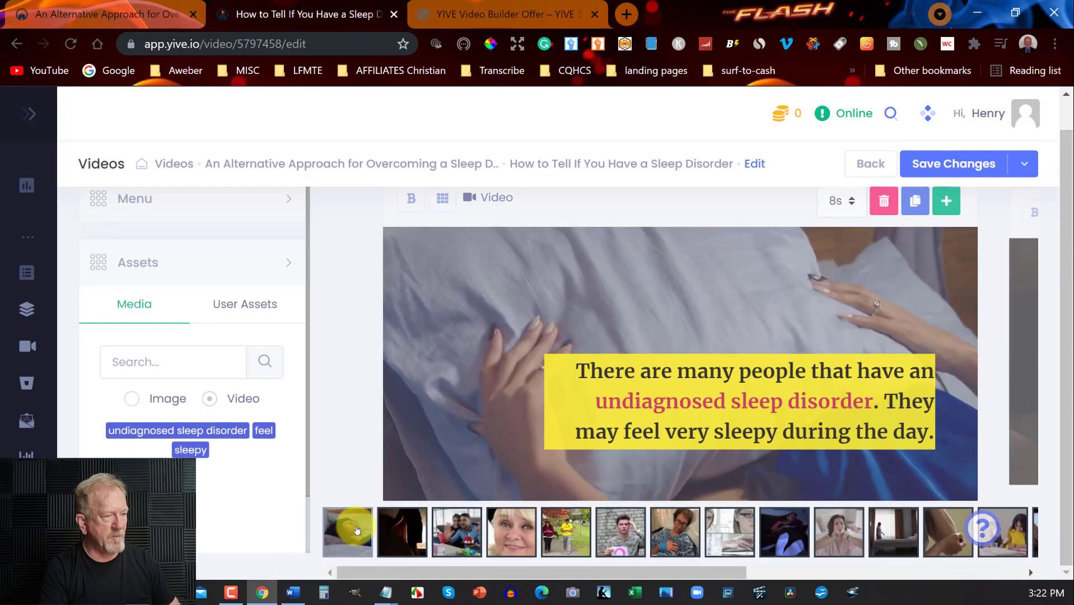
{"action": "left_click", "coordinate": [190, 450]}
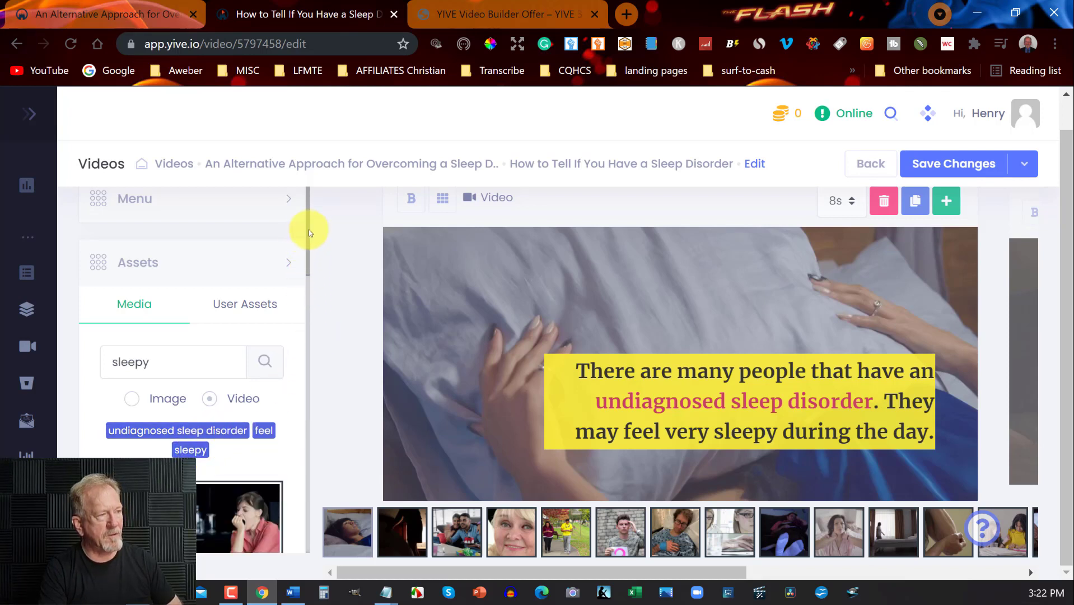
{"action": "left_click_drag", "start_coordinate": [309, 230], "coordinate": [313, 268]}
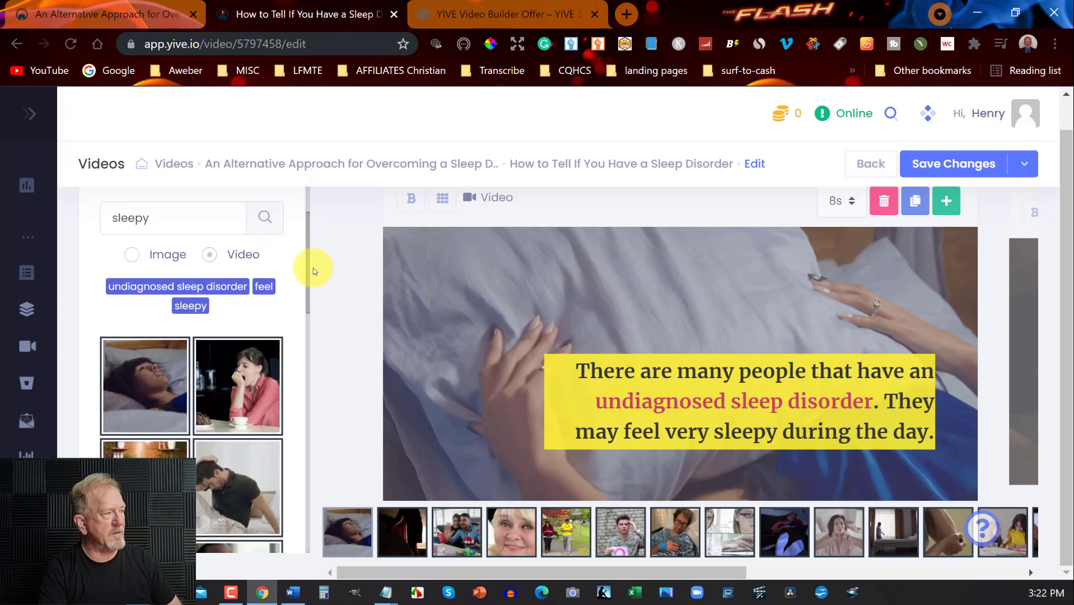
{"action": "left_click", "coordinate": [244, 388]}
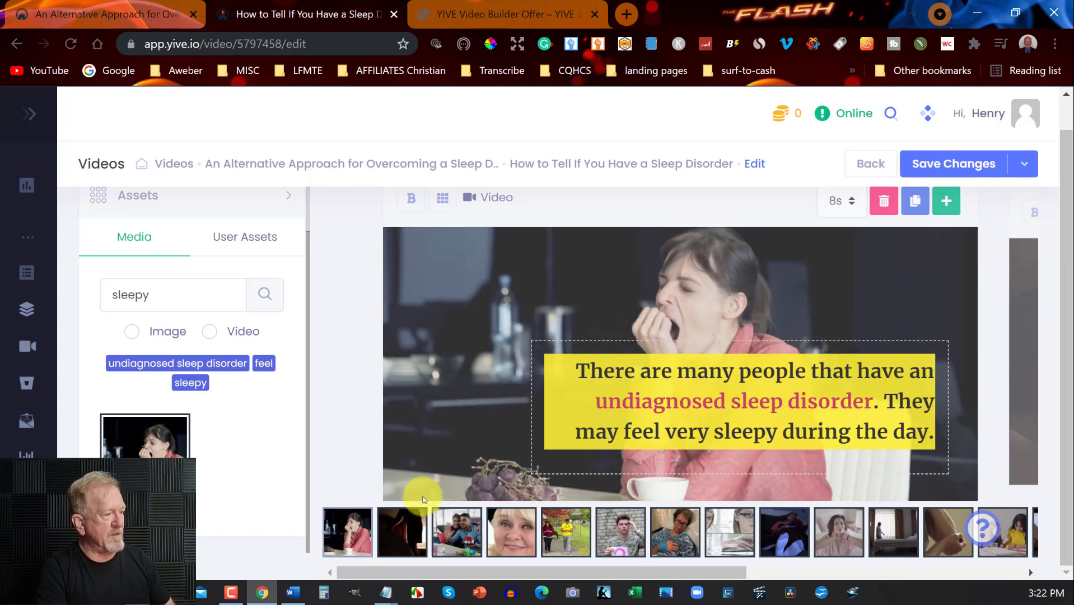
{"action": "left_click", "coordinate": [1024, 331]}
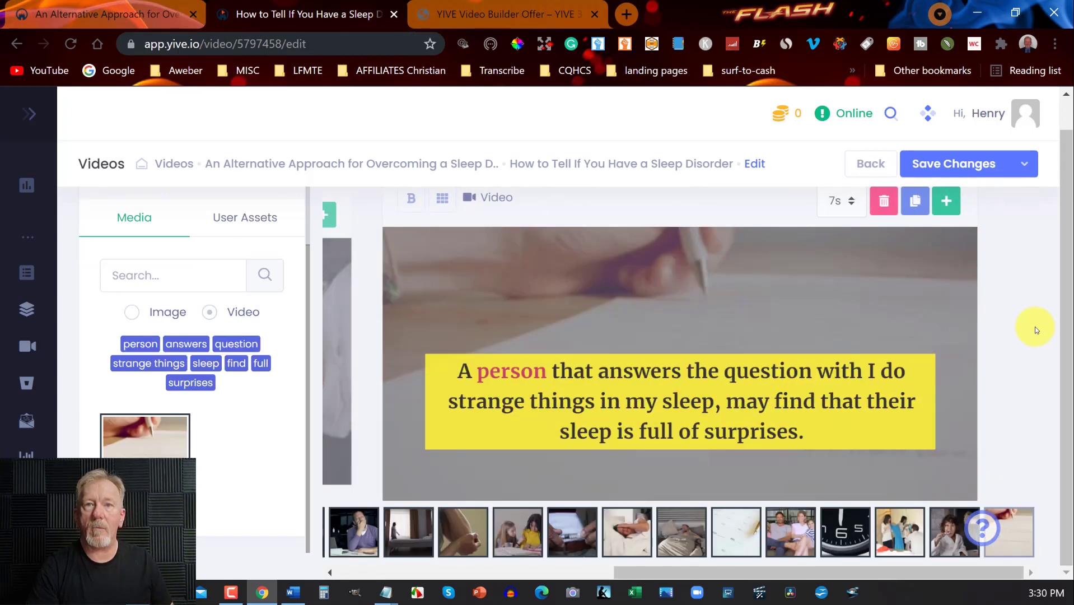
- Save the edited video with Save & Render, confirming status rendering and 2 render attempts
{"action": "left_click", "coordinate": [951, 163]}
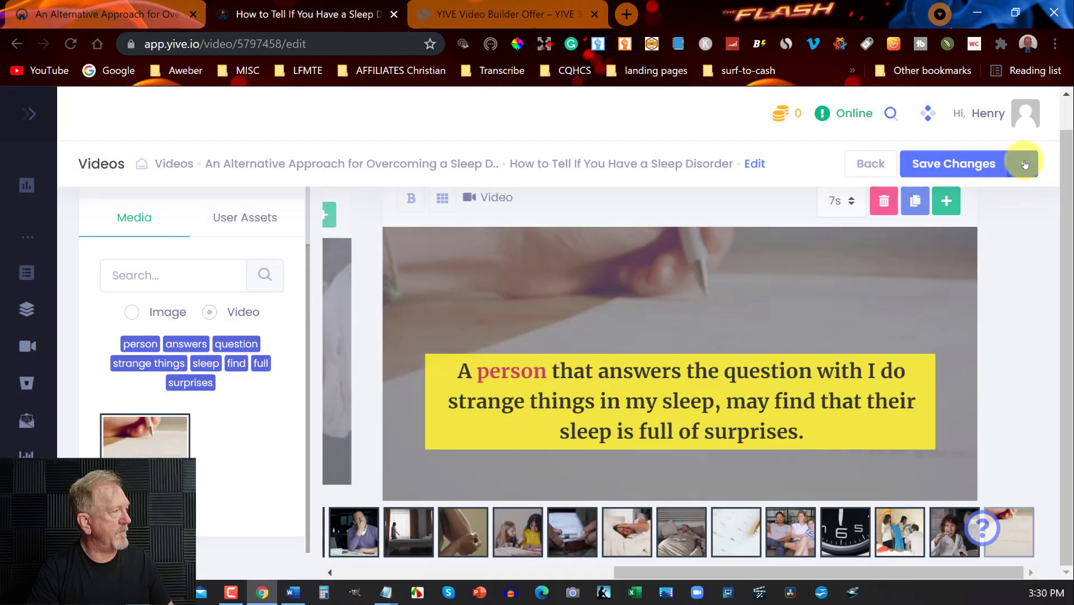
{"action": "left_click", "coordinate": [1025, 164]}
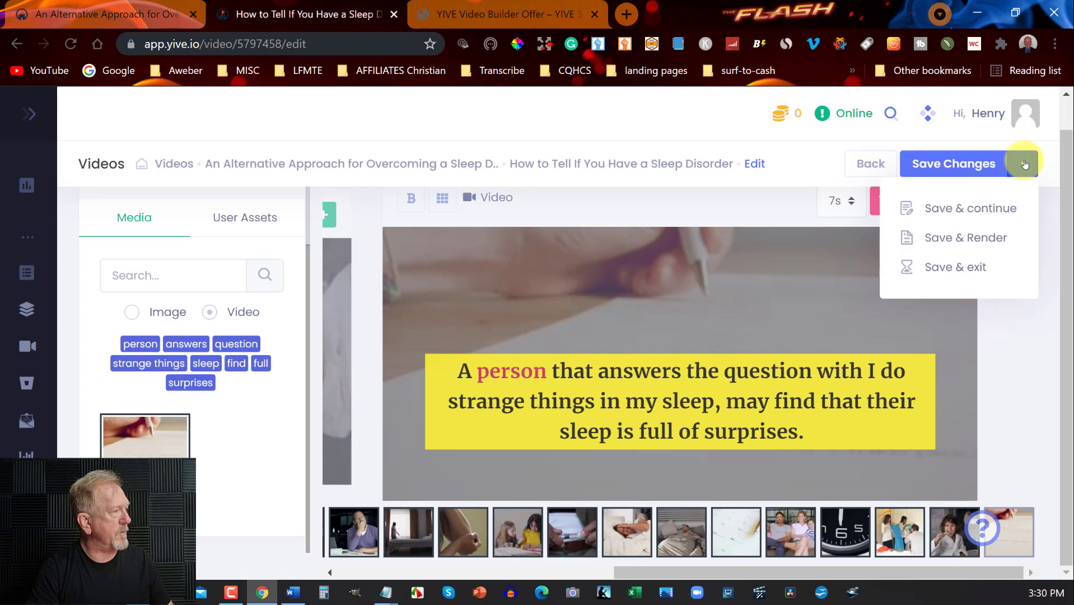
{"action": "left_click", "coordinate": [978, 239]}
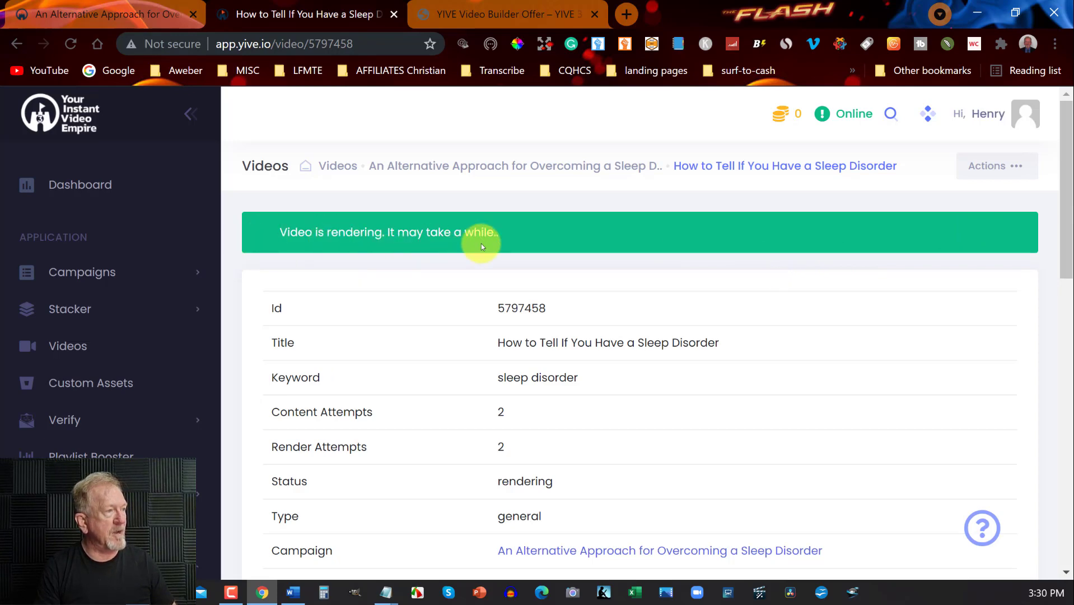
{"action": "scroll", "coordinate": [762, 291], "scroll_direction": "down", "scroll_amount": 5}
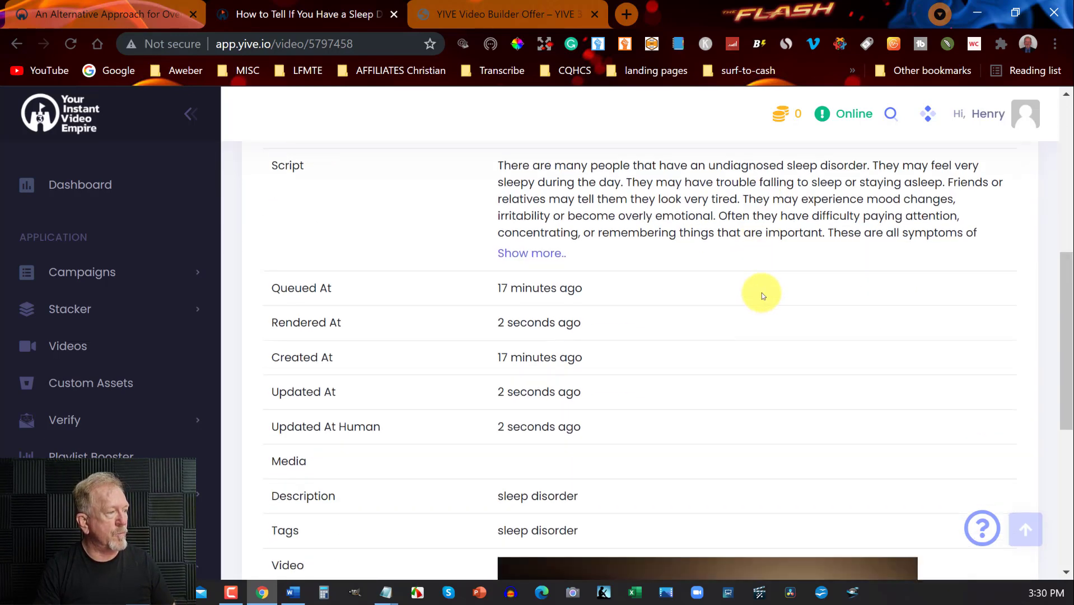
{"action": "scroll", "coordinate": [762, 292], "scroll_direction": "down", "scroll_amount": 6}
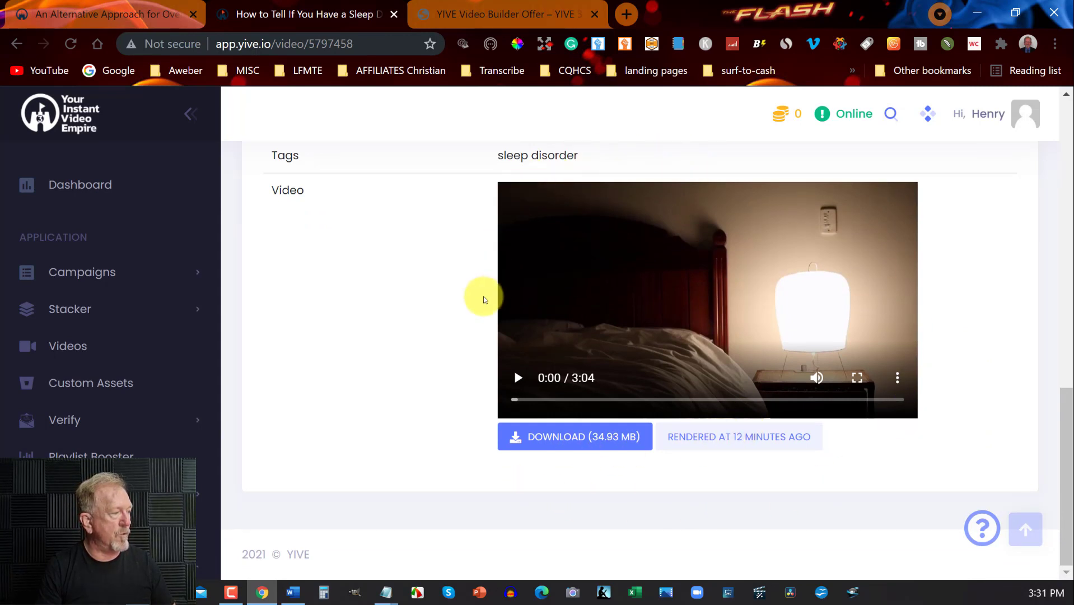
{"action": "scroll", "coordinate": [518, 381], "scroll_direction": "up", "scroll_amount": 6}
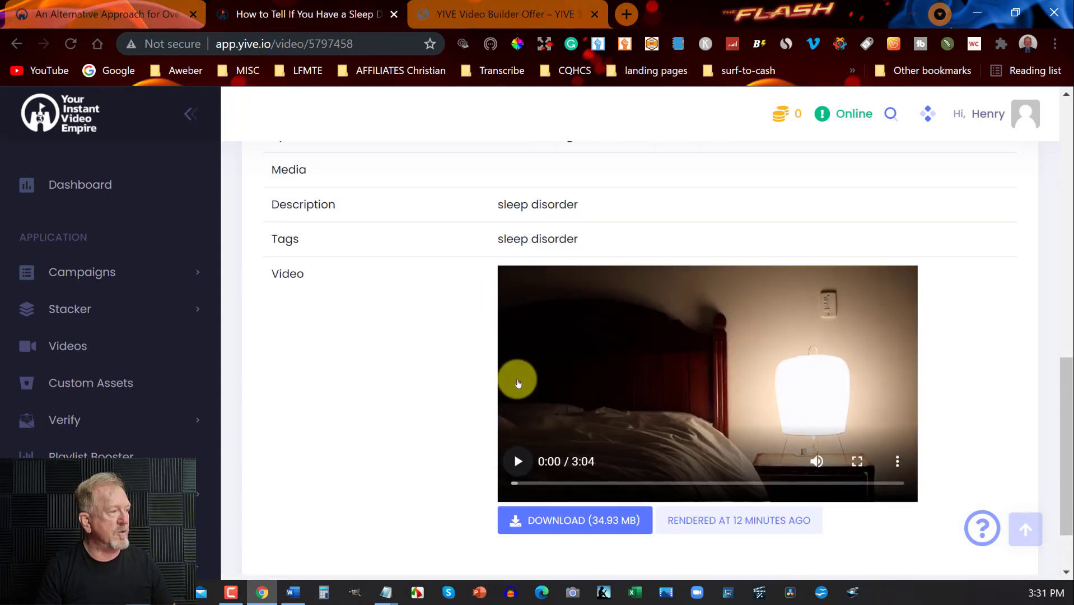
{"action": "scroll", "coordinate": [518, 380], "scroll_direction": "down", "scroll_amount": 3}
{"action": "scroll", "coordinate": [517, 380], "scroll_direction": "down", "scroll_amount": 4}
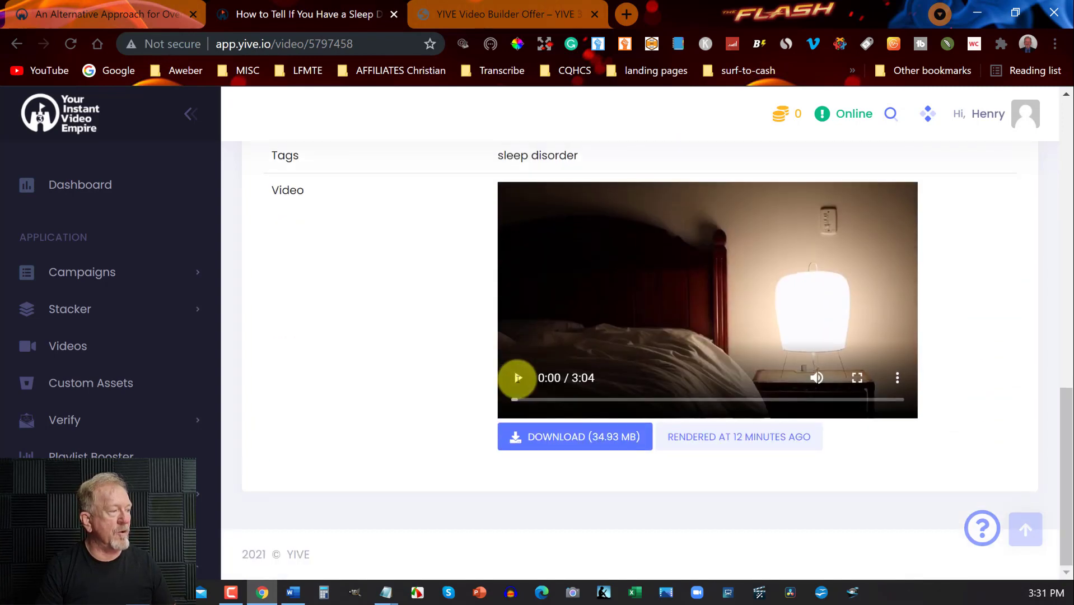